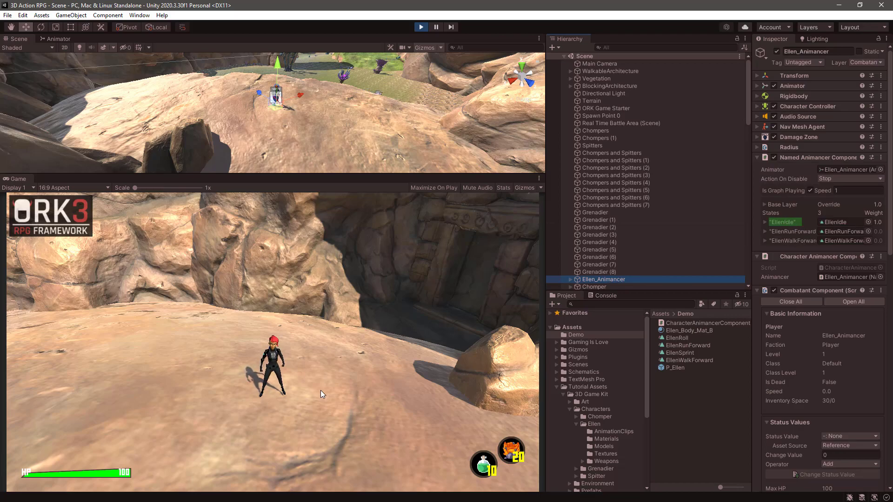
Run Ellen forward with W while orbiting the game camera, then exit Play mode with Ctrl+P.
{"action": "left_click_drag", "start_coordinate": [320, 390], "coordinate": [219, 388]}
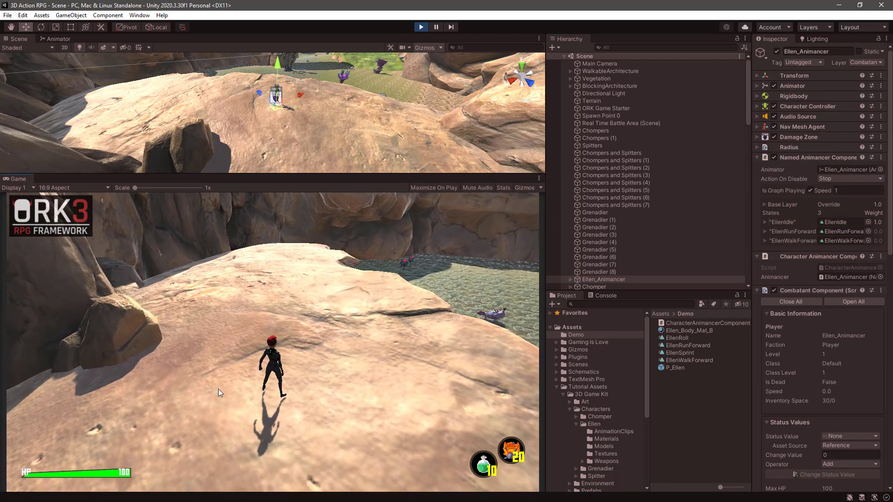
{"action": "key", "text": "w"}
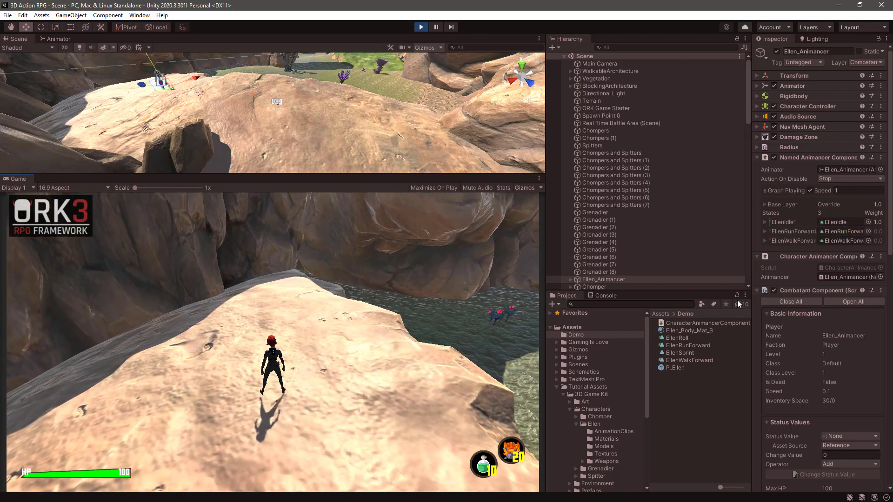
{"action": "left_click_drag", "start_coordinate": [218, 389], "coordinate": [354, 322]}
{"action": "key", "text": "w"}
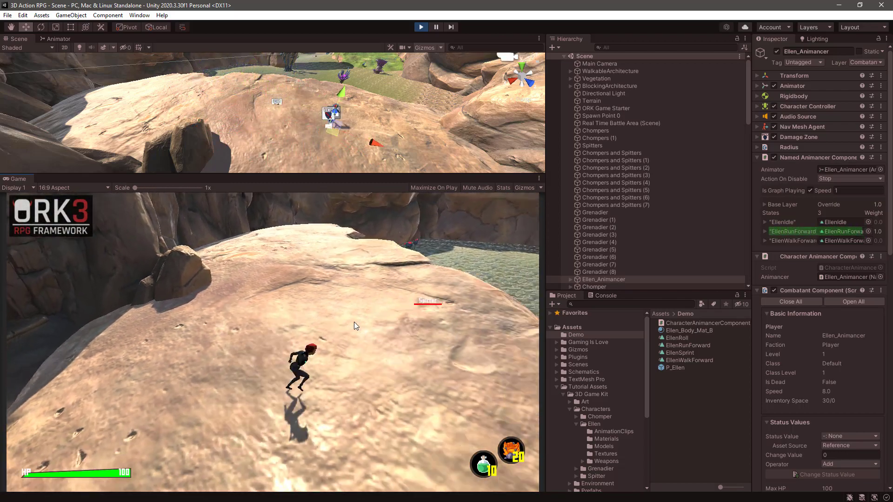
{"action": "key", "text": "ctrl+p"}
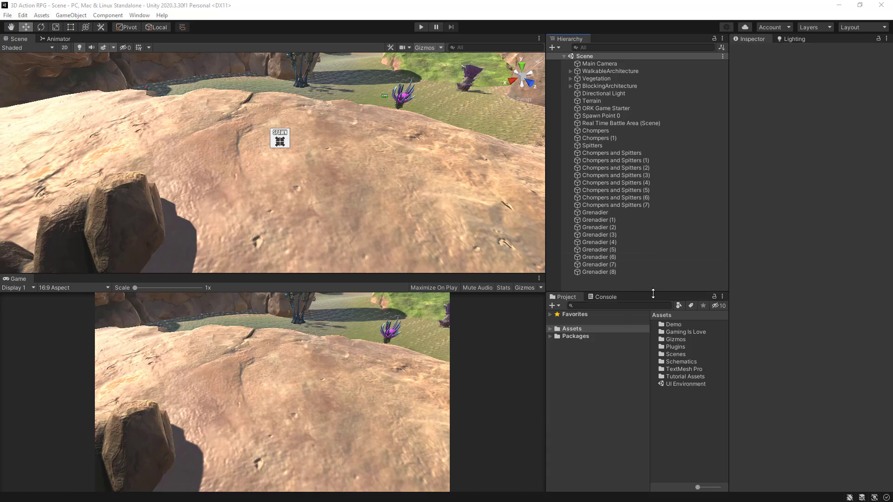
Make the Project panel slightly taller, then start and stop Play mode for a quick test.
{"action": "left_click_drag", "start_coordinate": [637, 293], "coordinate": [637, 287]}
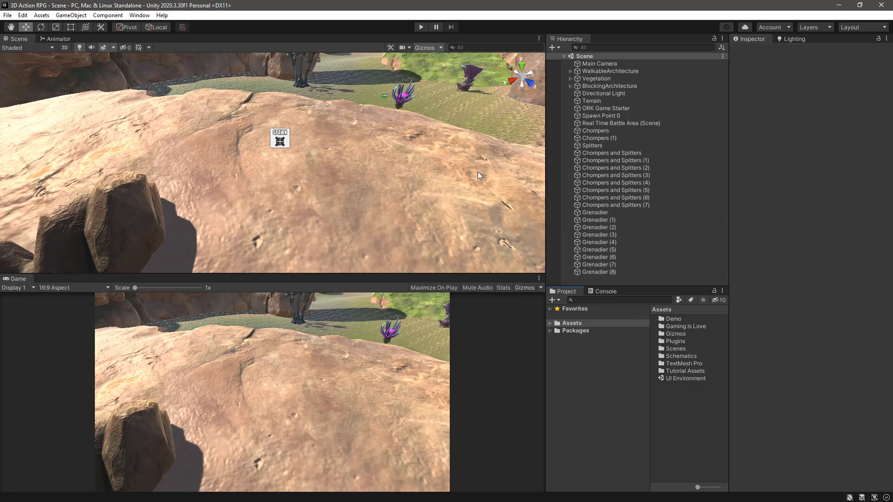
{"action": "left_click", "coordinate": [421, 27]}
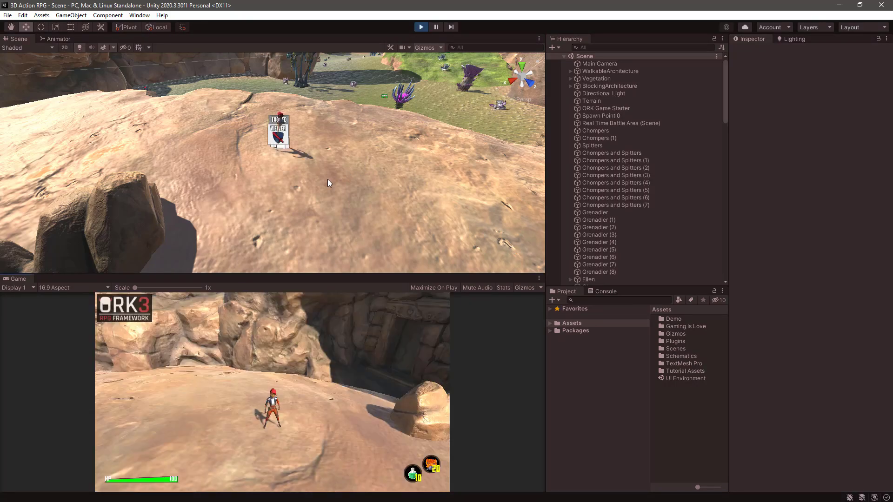
{"action": "left_click", "coordinate": [324, 402]}
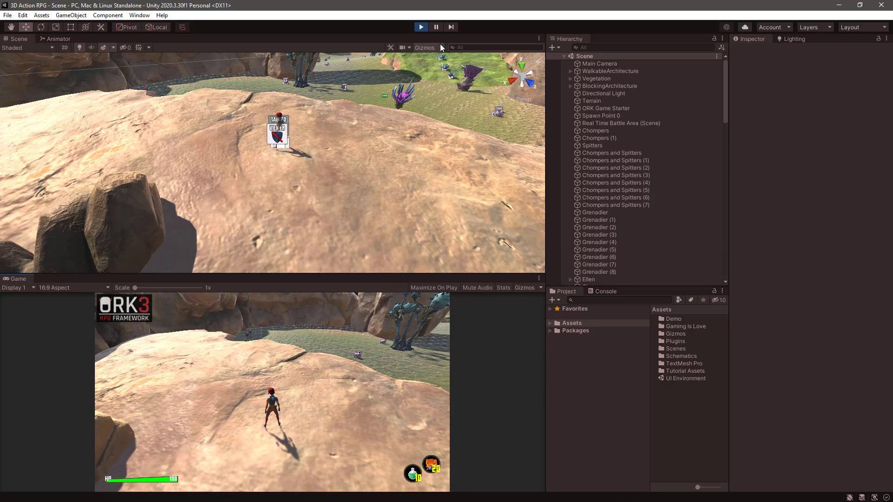
{"action": "left_click", "coordinate": [421, 27]}
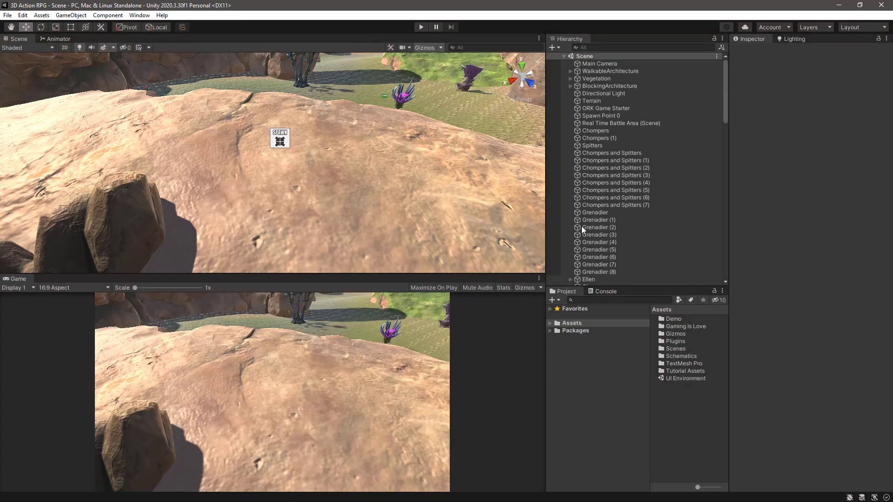
Expand Assets, open the Plugins folder and select the Animancer plugin folder.
{"action": "left_click", "coordinate": [550, 324]}
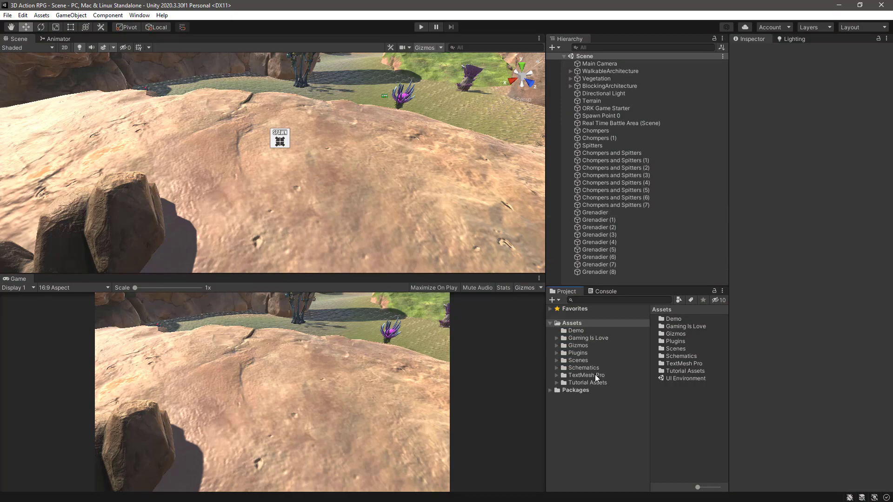
{"action": "left_click", "coordinate": [583, 352]}
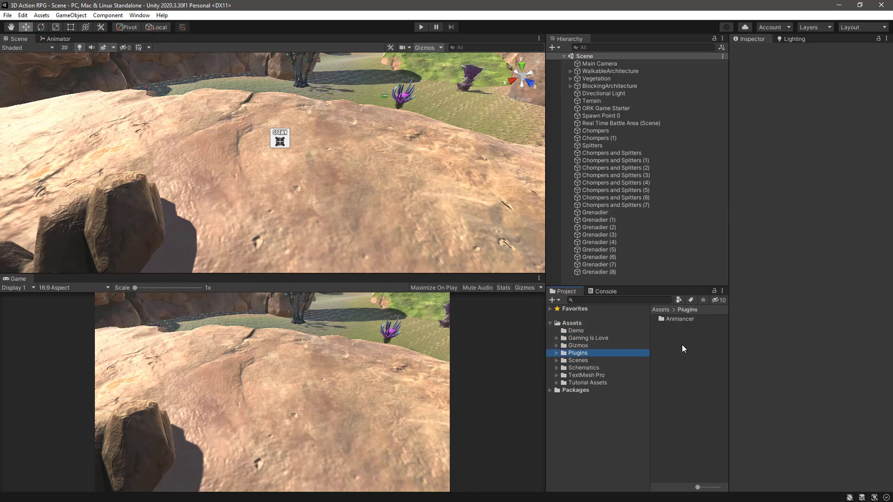
{"action": "left_click", "coordinate": [685, 319]}
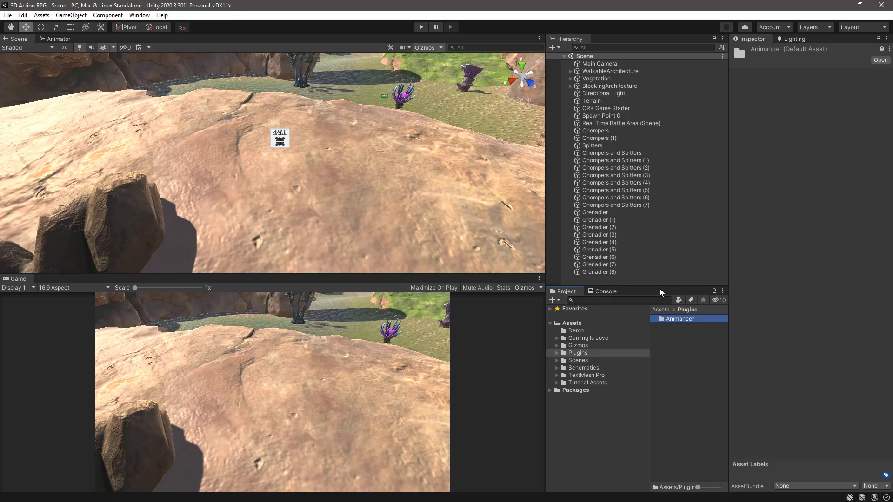
Open the Demo folder, select the P_Ellen prefab and resize its Inspector model preview.
{"action": "left_click_drag", "start_coordinate": [660, 285], "coordinate": [660, 295]}
{"action": "left_click", "coordinate": [568, 343]}
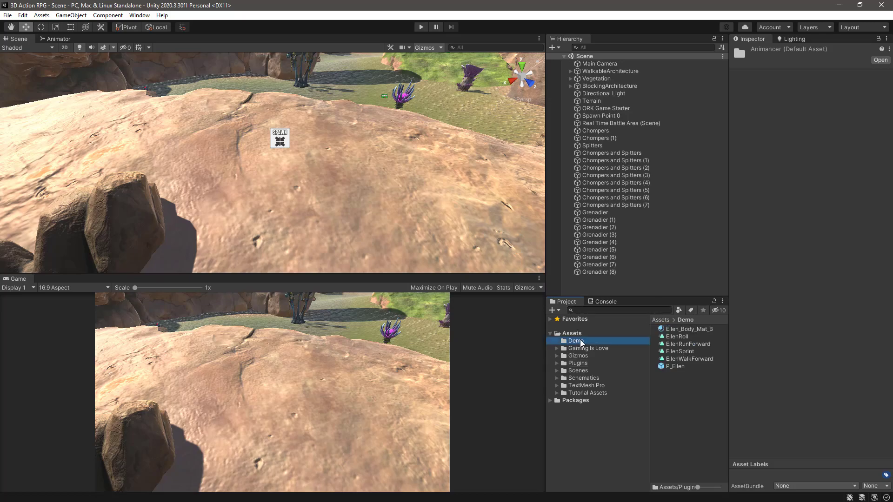
{"action": "left_click", "coordinate": [668, 367]}
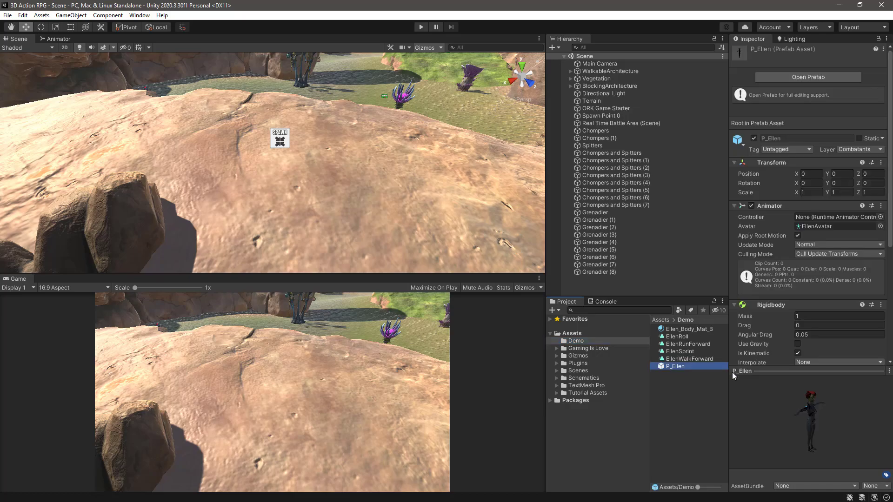
{"action": "left_click_drag", "start_coordinate": [793, 372], "coordinate": [811, 374]}
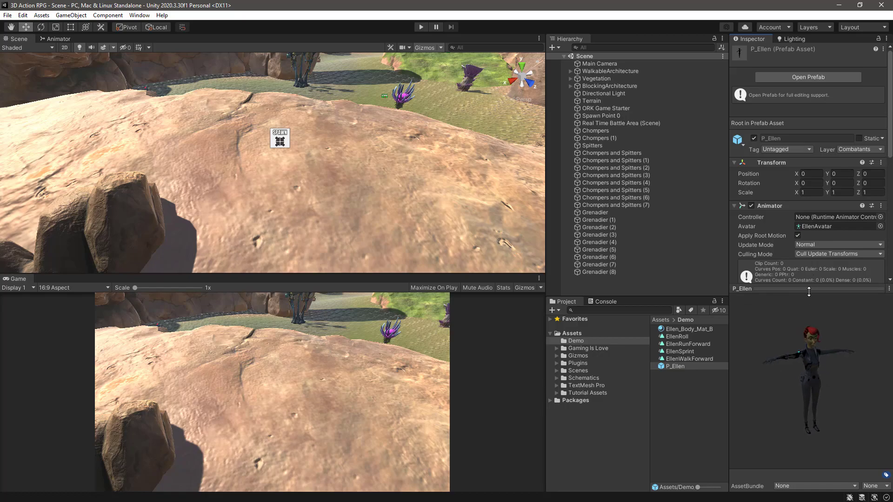
{"action": "left_click_drag", "start_coordinate": [808, 291], "coordinate": [798, 356]}
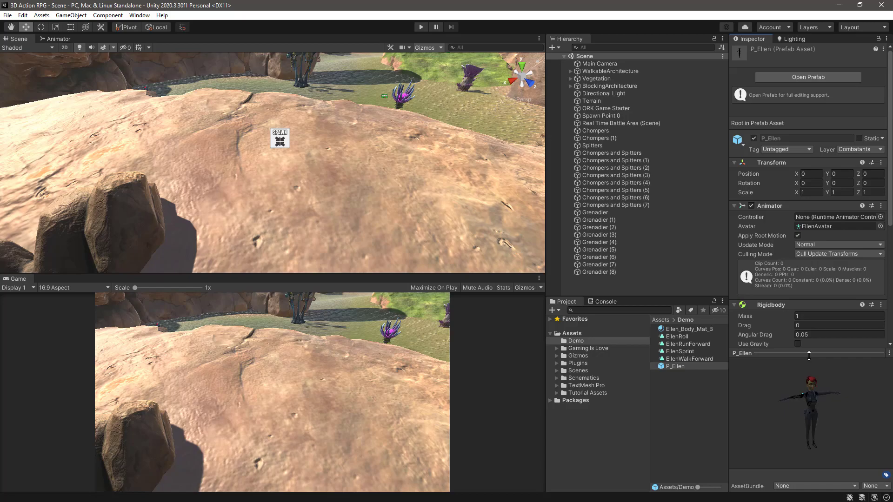
{"action": "left_click_drag", "start_coordinate": [808, 355], "coordinate": [808, 356]}
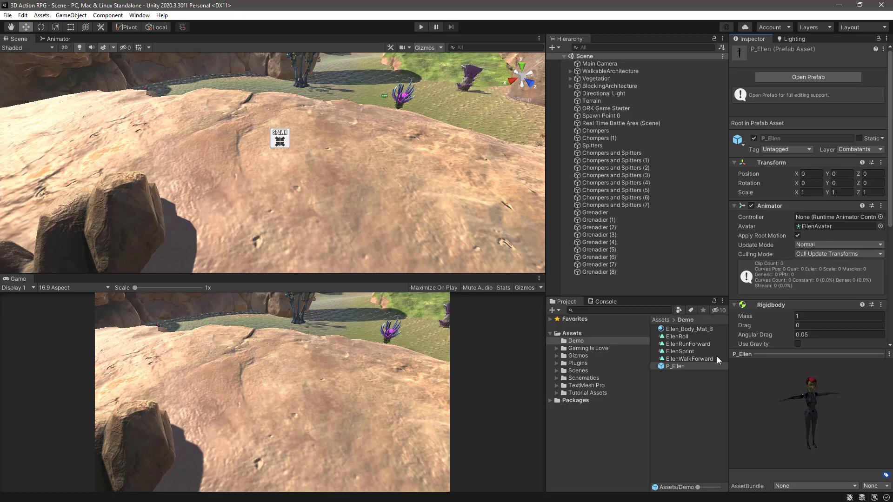
Preview the EllenRunForward clip playing on the P_Ellen model in the Inspector.
{"action": "left_click", "coordinate": [672, 344]}
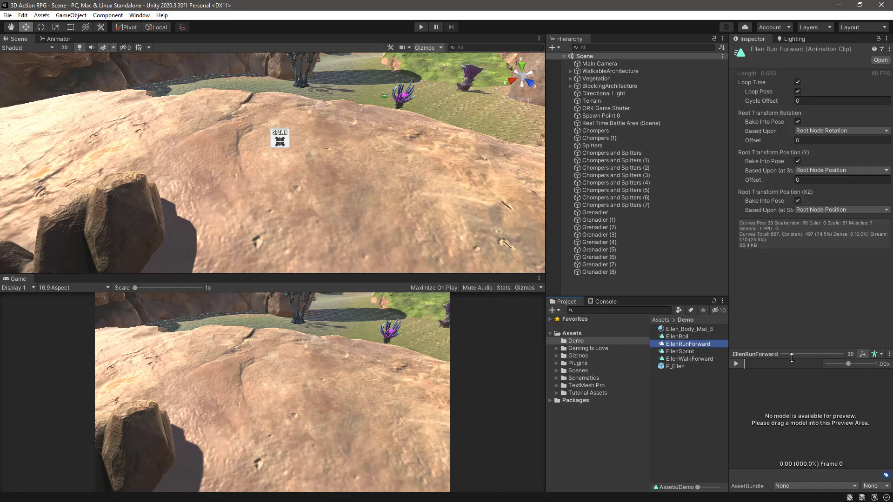
{"action": "left_click_drag", "start_coordinate": [791, 357], "coordinate": [788, 320]}
{"action": "left_click_drag", "start_coordinate": [668, 368], "coordinate": [813, 357]}
{"action": "left_click_drag", "start_coordinate": [816, 314], "coordinate": [823, 247]}
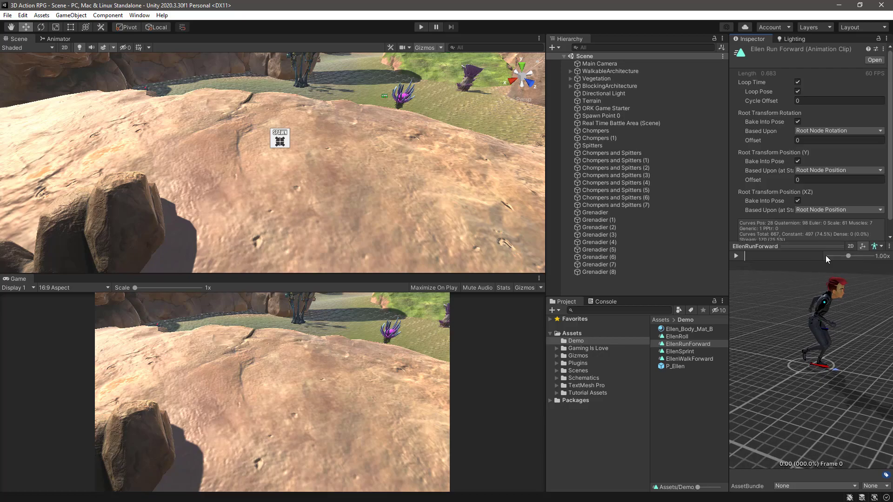
{"action": "left_click", "coordinate": [737, 256]}
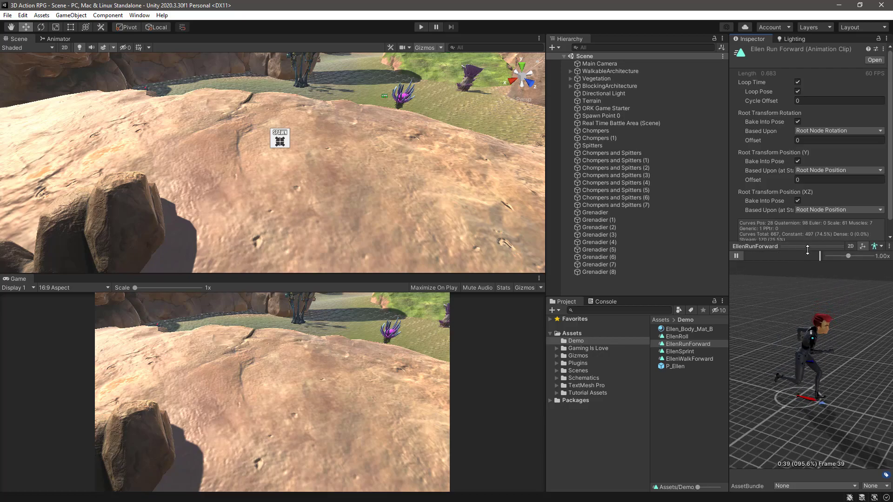
{"action": "left_click_drag", "start_coordinate": [809, 246], "coordinate": [810, 271]}
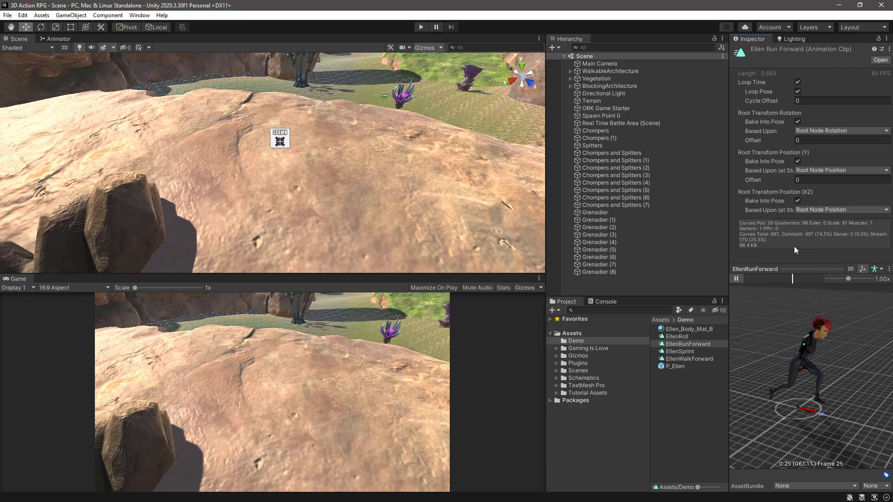
{"action": "left_click", "coordinate": [736, 279]}
Play and pause the EllenSprint and EllenWalkForward clip previews in turn.
{"action": "left_click", "coordinate": [684, 352]}
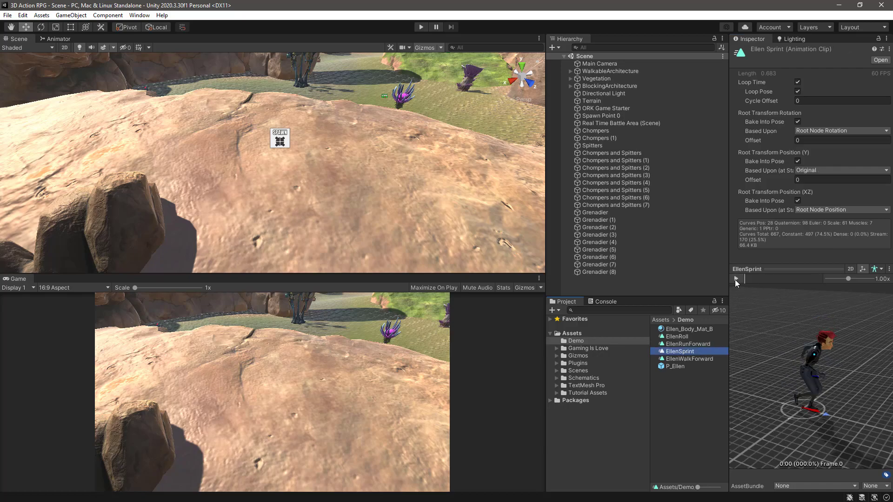
{"action": "left_click", "coordinate": [735, 278]}
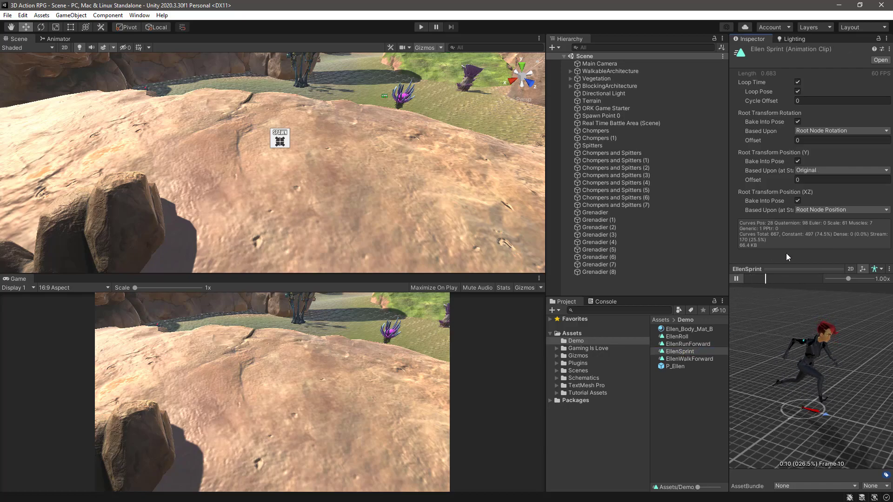
{"action": "left_click", "coordinate": [736, 279]}
{"action": "left_click", "coordinate": [688, 359]}
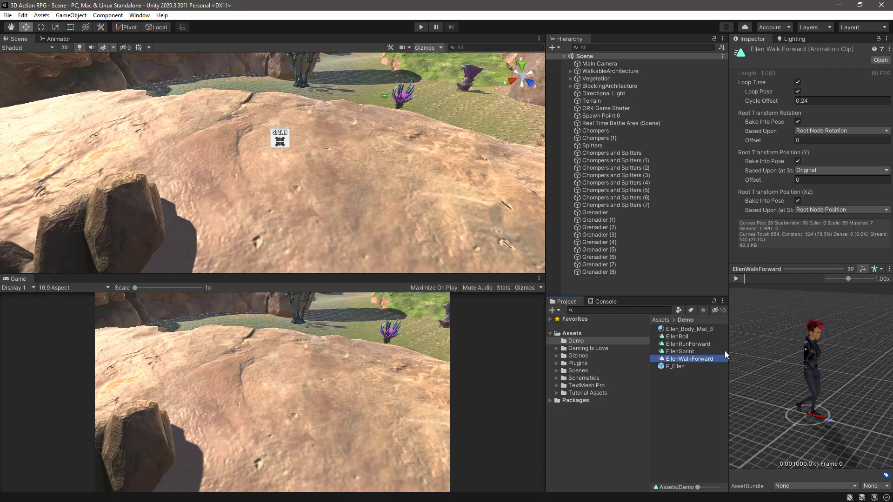
{"action": "left_click", "coordinate": [736, 279]}
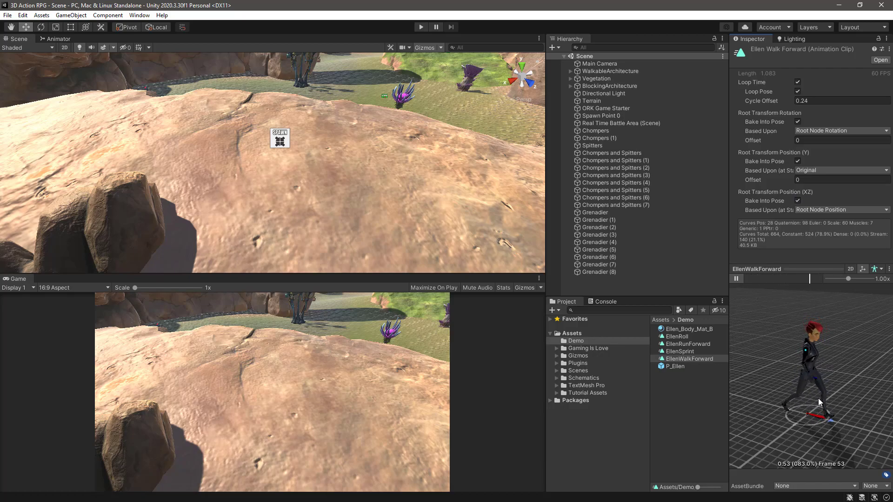
{"action": "left_click", "coordinate": [736, 278]}
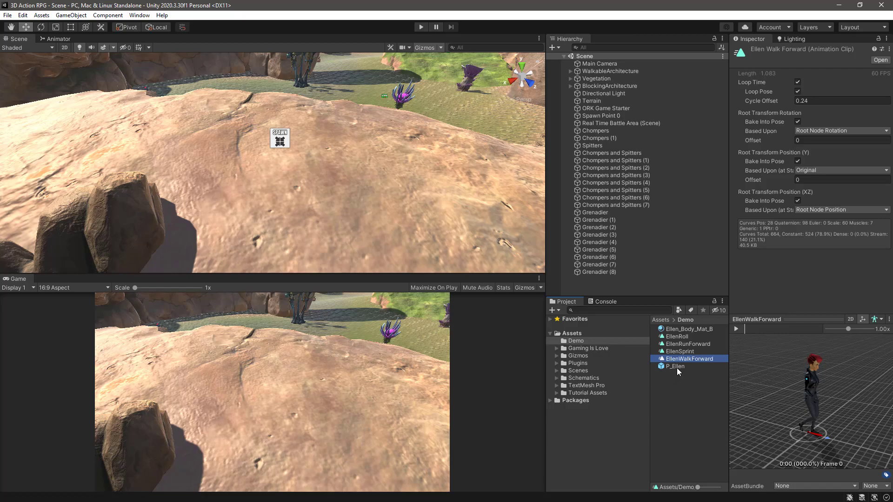
Select P_Ellen and uncheck Apply Root Motion on its Animator.
{"action": "left_click", "coordinate": [677, 367]}
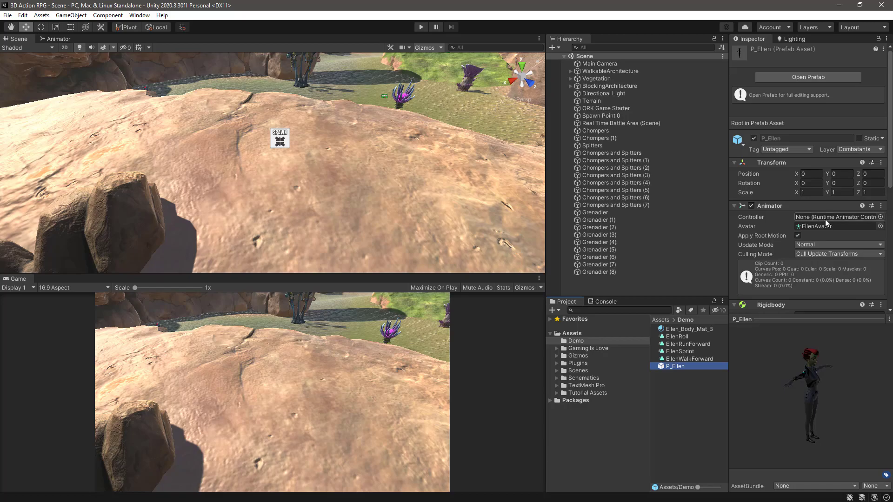
{"action": "left_click", "coordinate": [797, 235]}
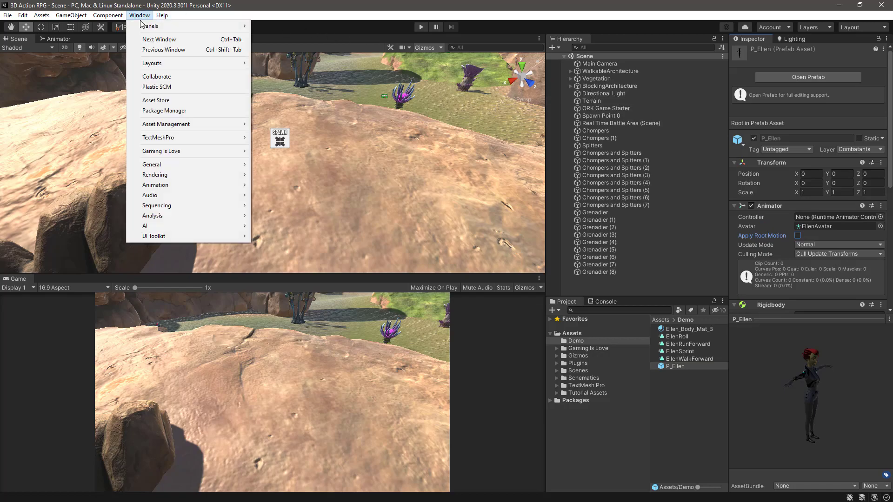
Open the Makinom editor from Window > Gaming Is Love and move its window into place.
{"action": "mouse_move", "coordinate": [151, 152]}
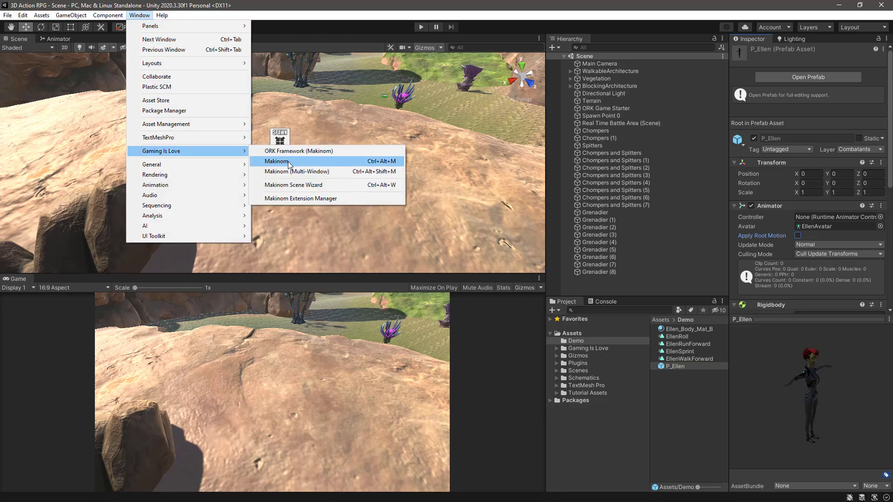
{"action": "left_click", "coordinate": [289, 161]}
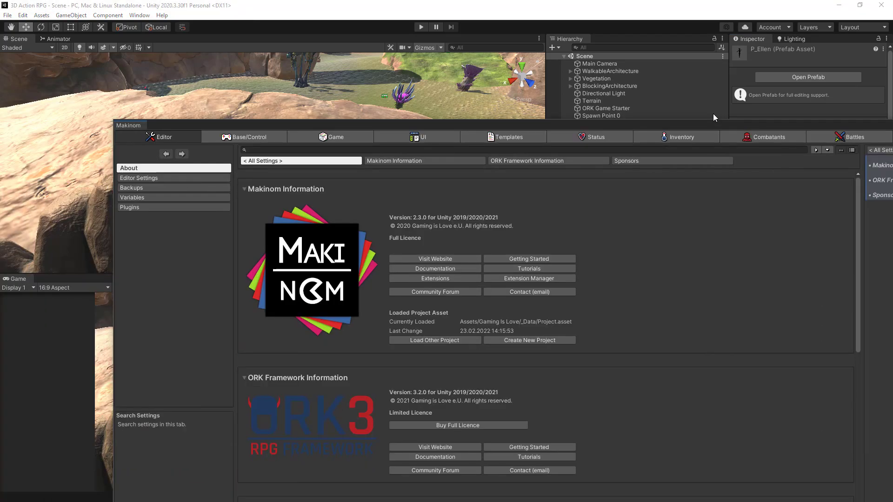
{"action": "left_click_drag", "start_coordinate": [713, 113], "coordinate": [655, 27]}
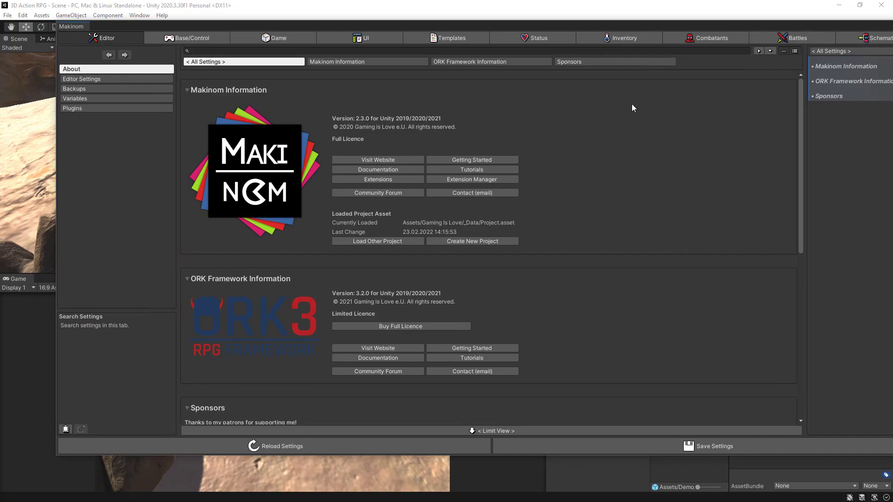
Go to Combatants, select 0: Ellen and copy it.
{"action": "left_click", "coordinate": [725, 37]}
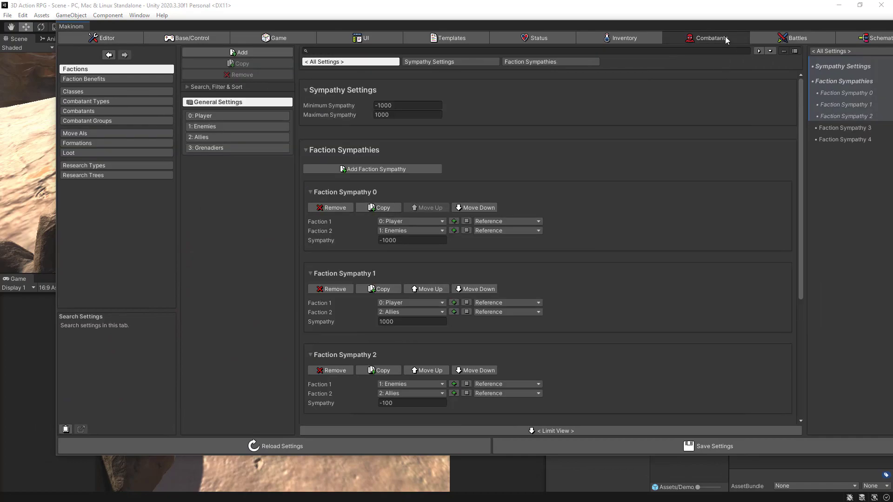
{"action": "left_click", "coordinate": [89, 113]}
{"action": "left_click", "coordinate": [233, 116]}
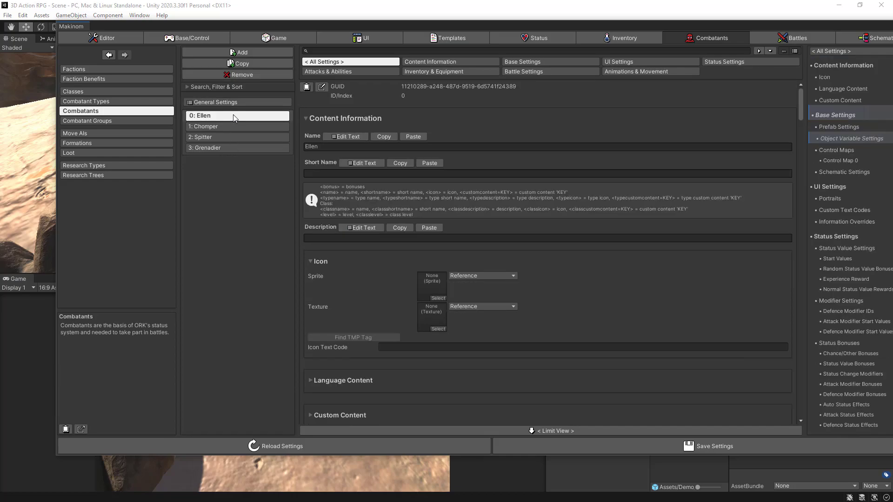
{"action": "left_click", "coordinate": [239, 64]}
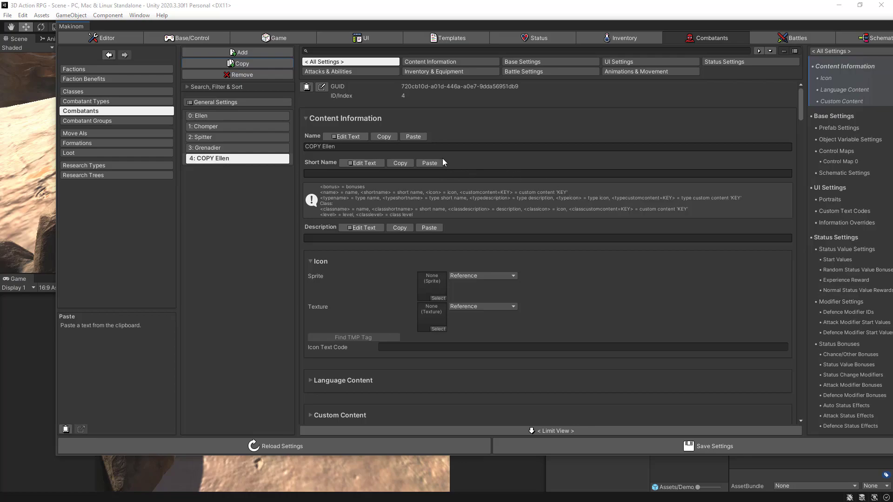
Rename the copied combatant from 'COPY Ellen' to 'Ellen_Animancer'.
{"action": "left_click", "coordinate": [346, 139]}
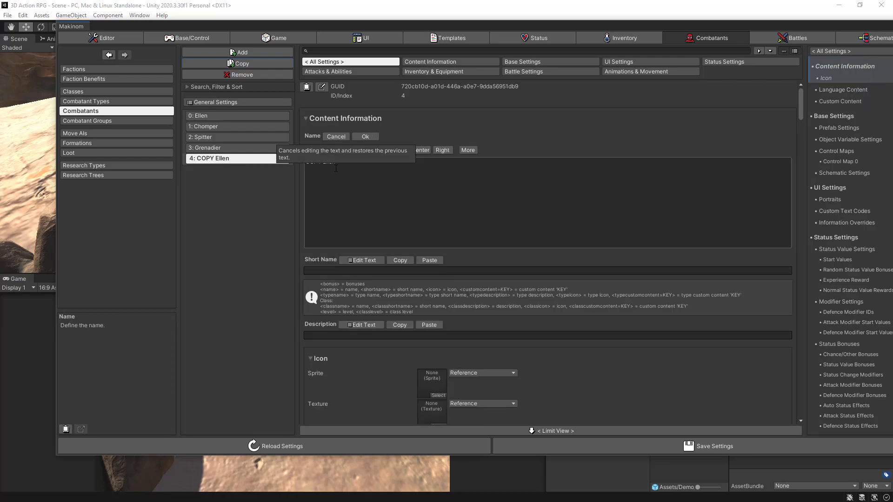
{"action": "left_click", "coordinate": [327, 163]}
{"action": "left_click_drag", "start_coordinate": [323, 162], "coordinate": [295, 163]}
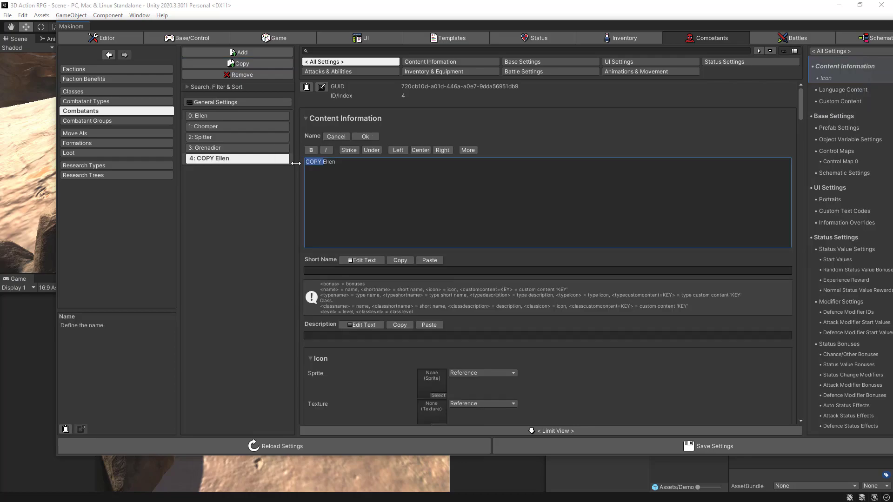
{"action": "key", "text": "BackSpace"}
{"action": "type", "text": "_Anim"}
{"action": "type", "text": "ation"}
{"action": "key", "text": "BackSpace"}
{"action": "key", "text": "BackSpace"}
{"action": "key", "text": "BackSpace"}
{"action": "key", "text": "BackSpace"}
{"action": "type", "text": "ncer"}
{"action": "left_click", "coordinate": [372, 138]}
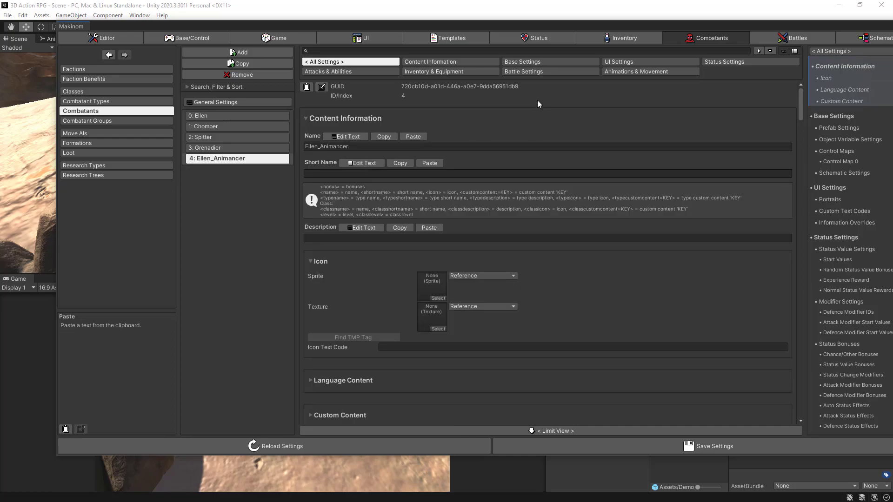
In Animations & Movement, enable Own Animation System with System Type set to Custom.
{"action": "left_click", "coordinate": [643, 71]}
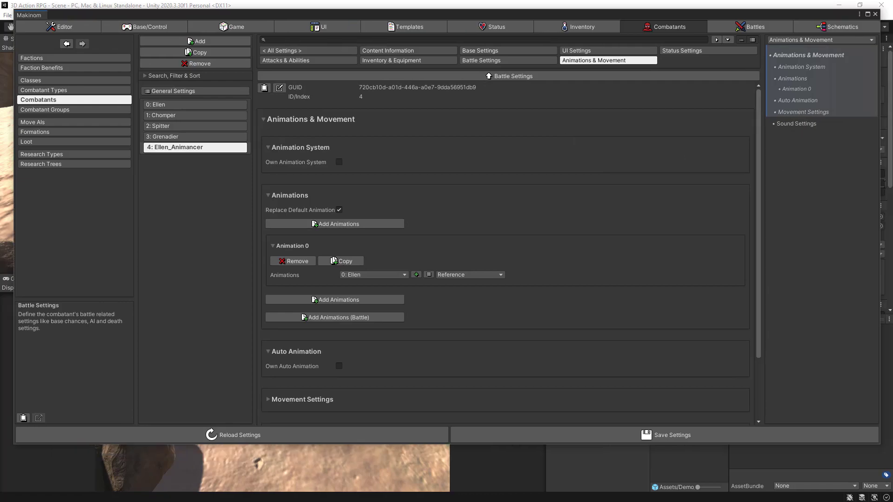
{"action": "left_click_drag", "start_coordinate": [880, 185], "coordinate": [815, 186]}
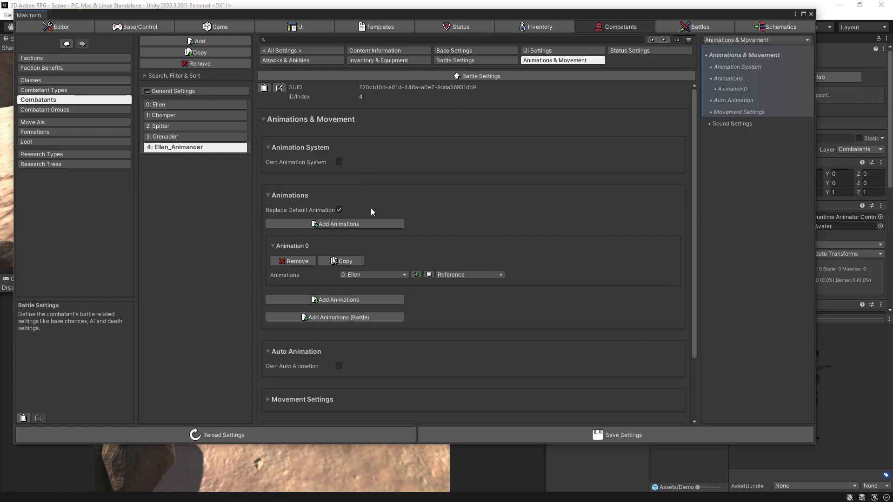
{"action": "mouse_move", "coordinate": [332, 211]}
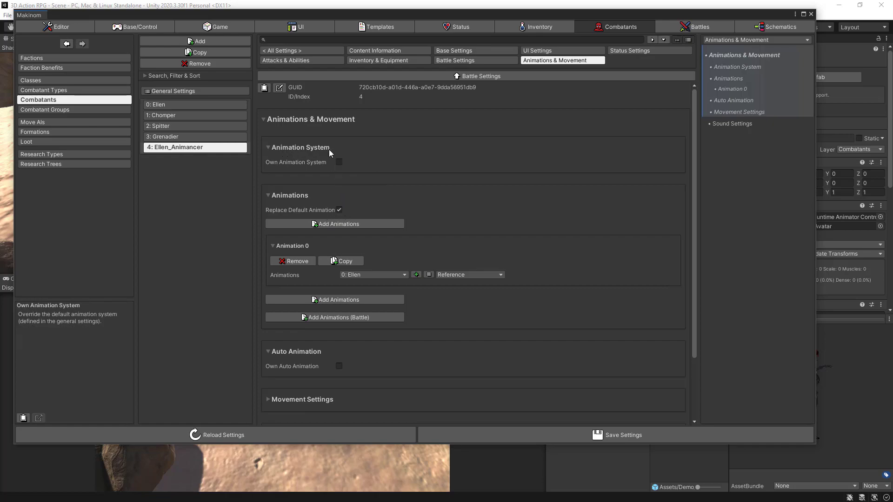
{"action": "mouse_move", "coordinate": [273, 162]}
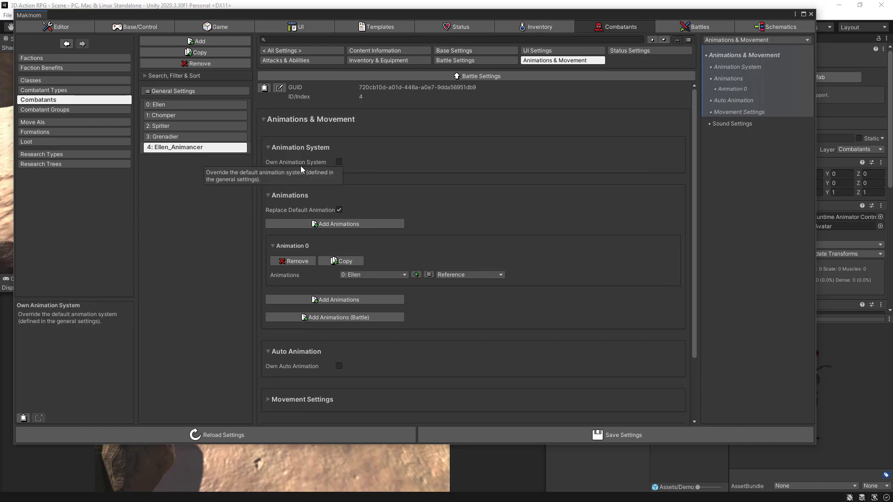
{"action": "left_click", "coordinate": [339, 163]}
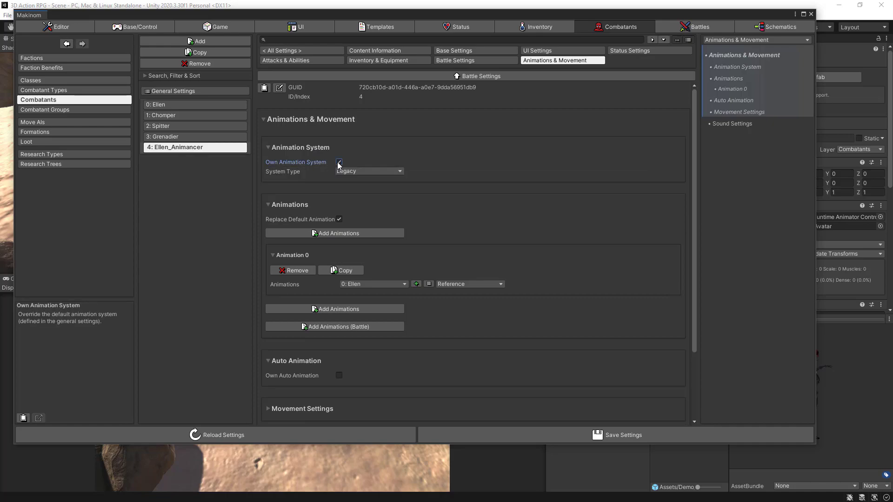
{"action": "left_click", "coordinate": [364, 171]}
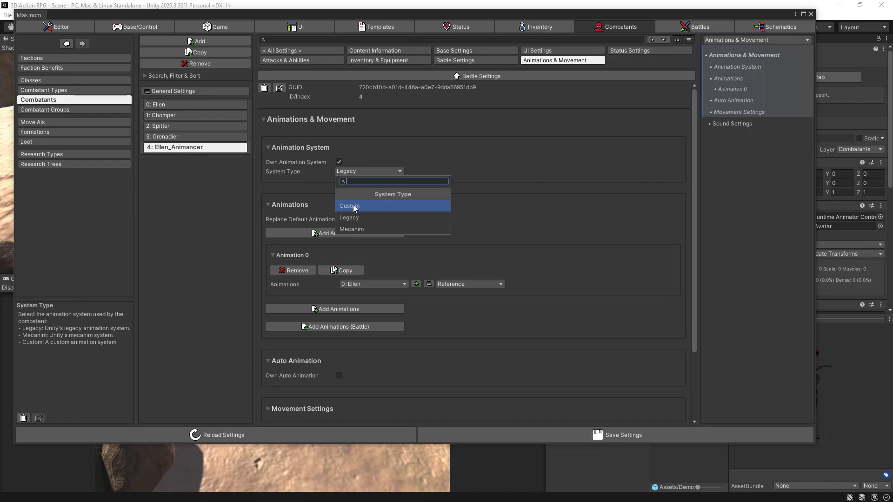
{"action": "left_click", "coordinate": [354, 207]}
{"action": "left_click", "coordinate": [351, 181]}
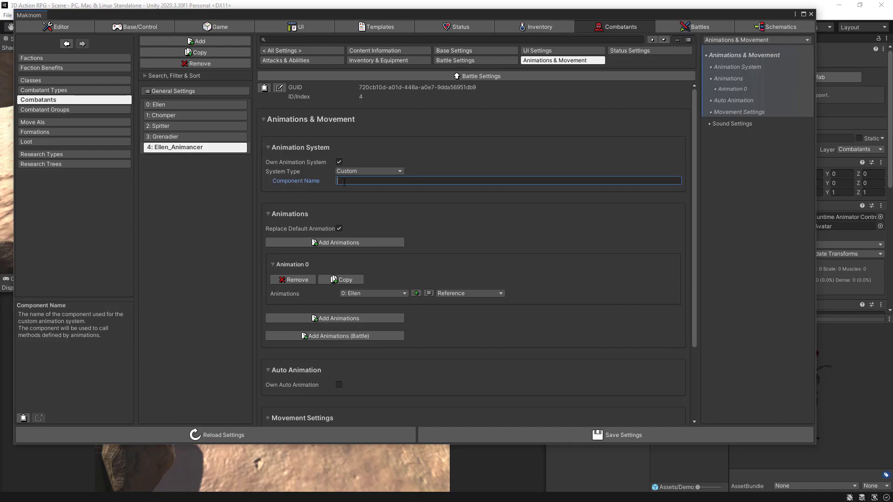
Leave Component Name empty and save the combatant settings.
{"action": "left_click", "coordinate": [619, 434]}
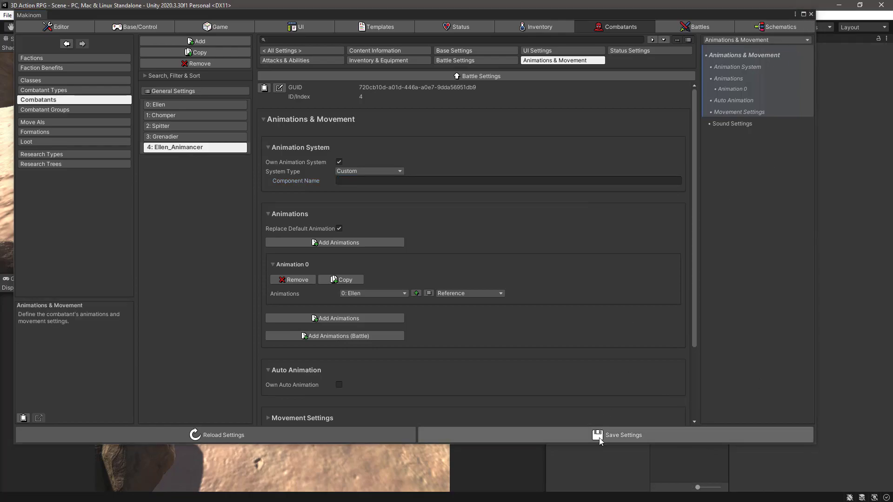
{"action": "left_click", "coordinate": [599, 438]}
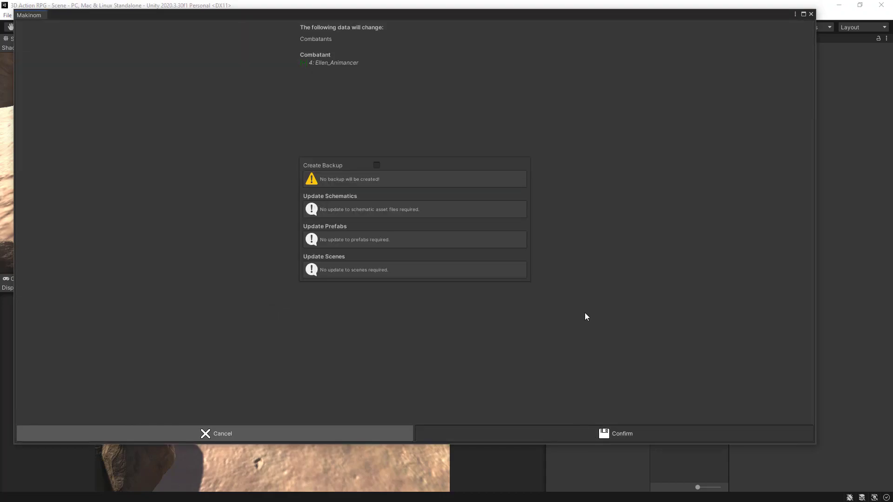
{"action": "key", "text": "Return"}
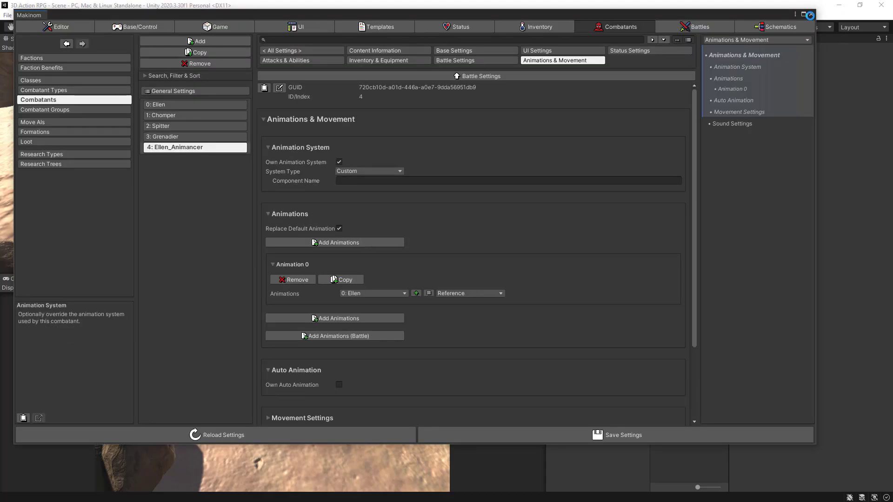
Close Makinom and create a C# script named CharacterAnimancerComponent in Assets/Demo.
{"action": "left_click", "coordinate": [811, 14]}
{"action": "right_click", "coordinate": [664, 394]}
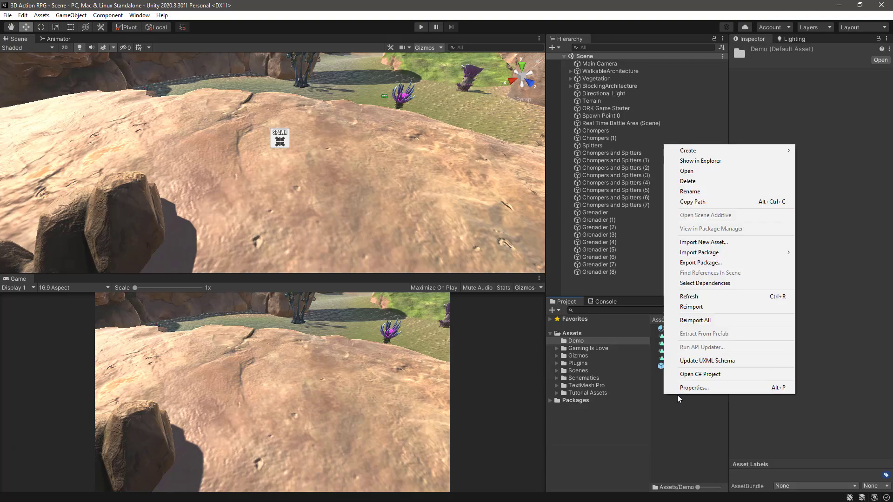
{"action": "mouse_move", "coordinate": [669, 151]}
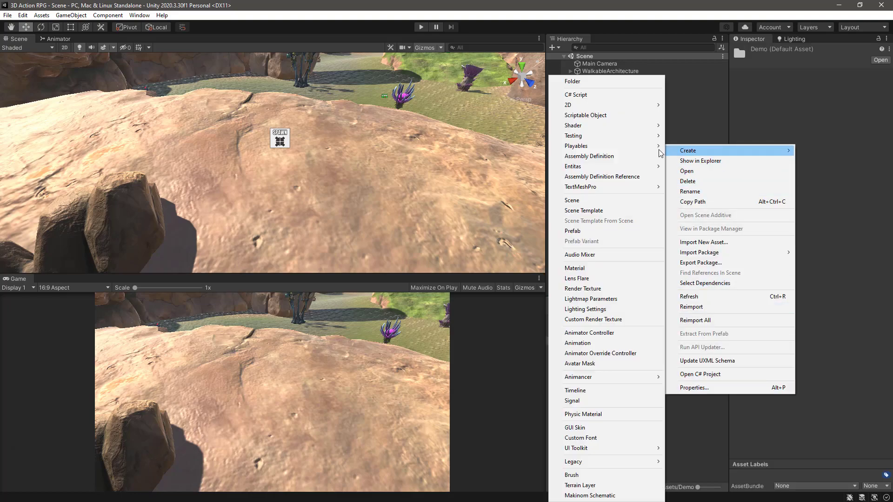
{"action": "left_click", "coordinate": [578, 95]}
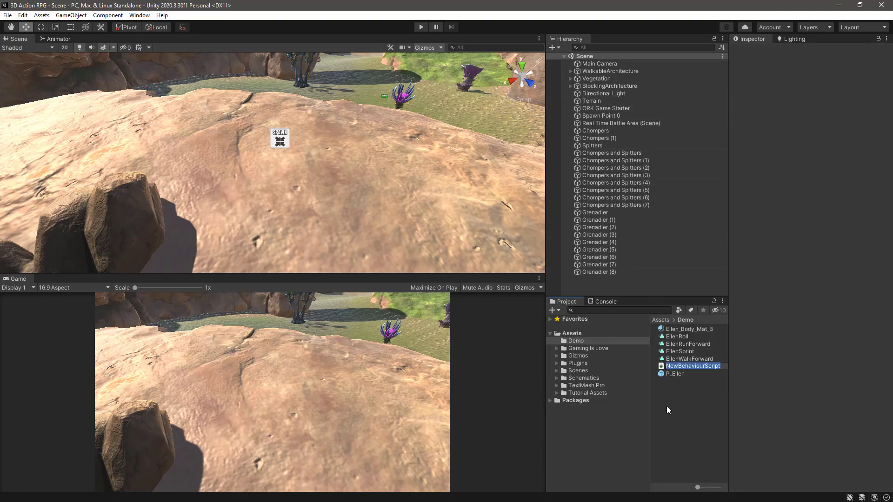
{"action": "type", "text": "Chaac"}
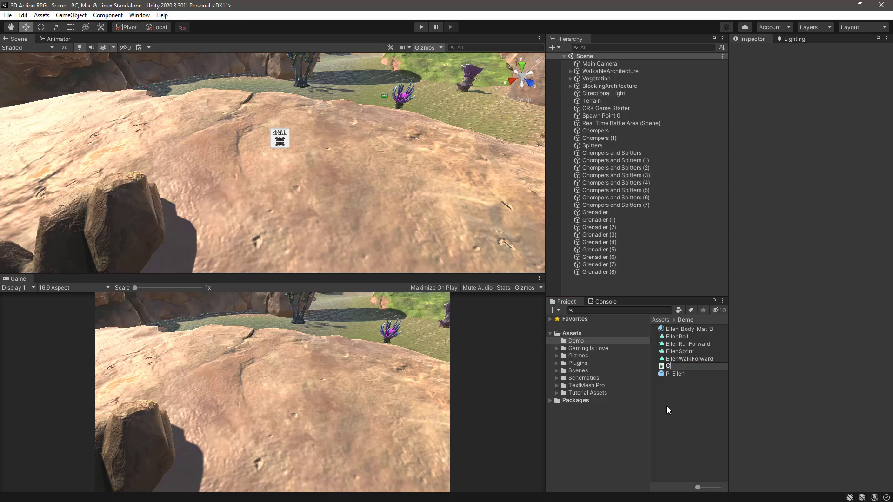
{"action": "key", "text": "BackSpace"}
{"action": "key", "text": "BackSpace"}
{"action": "type", "text": "racterAnimancerComponent"}
{"action": "key", "text": "Return"}
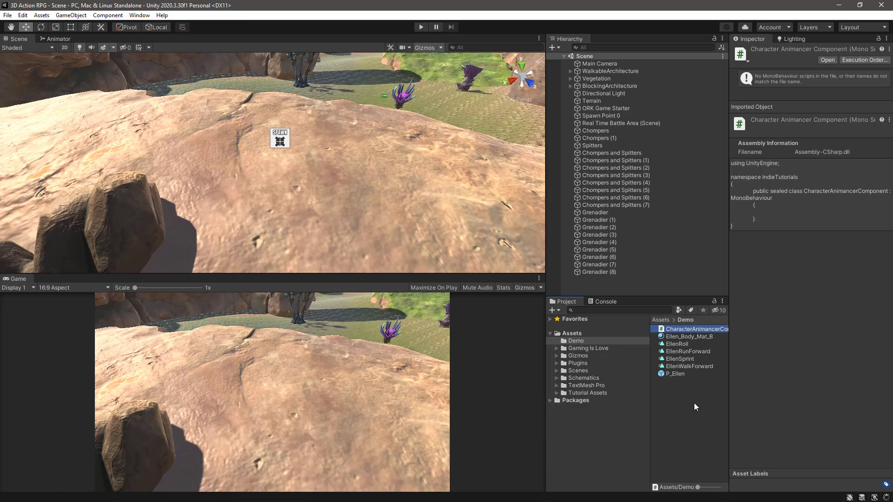
Open the script in Visual Studio and add 'using Animancer;' on line 2.
{"action": "double_click", "coordinate": [671, 329]}
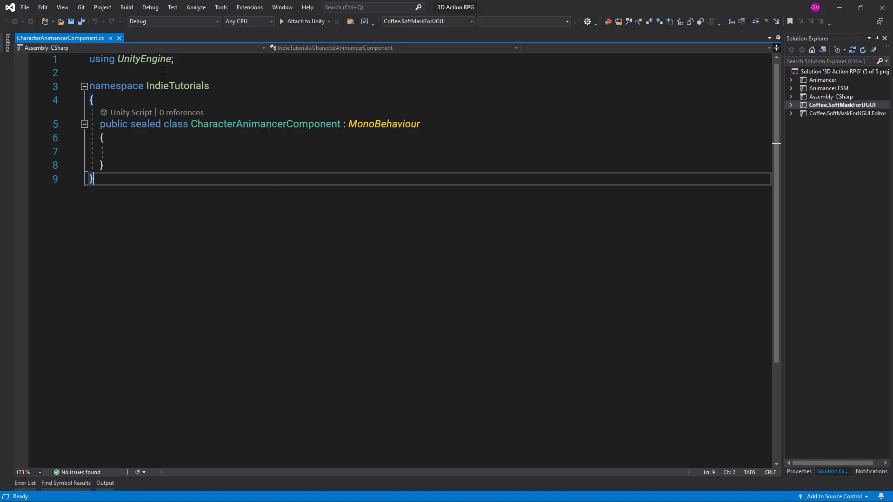
{"action": "left_click", "coordinate": [189, 69]}
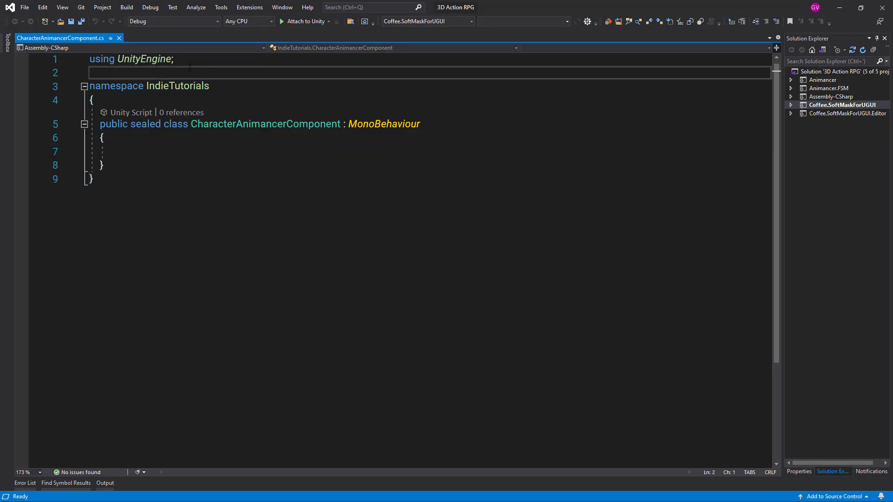
{"action": "type", "text": "using "}
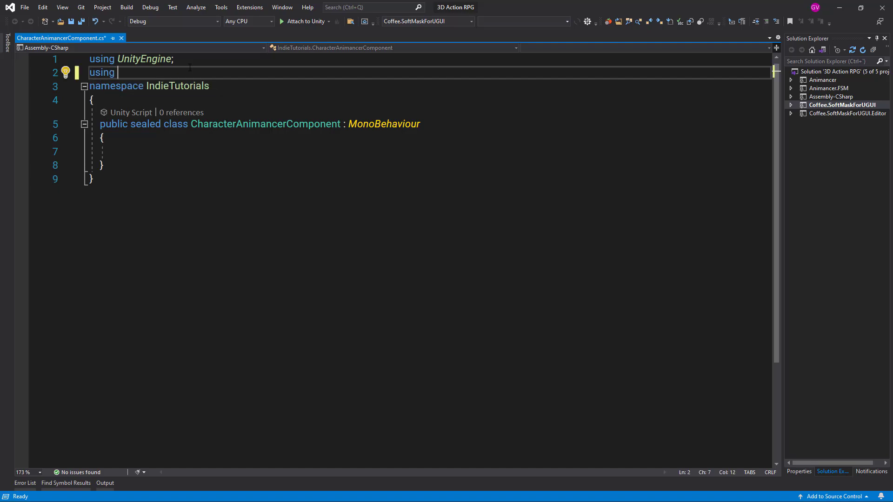
{"action": "type", "text": "Animancer;"}
Add the field '[SerializeField] private NamedAnimancerComponent _Animancer;' inside the class.
{"action": "left_click", "coordinate": [154, 152]}
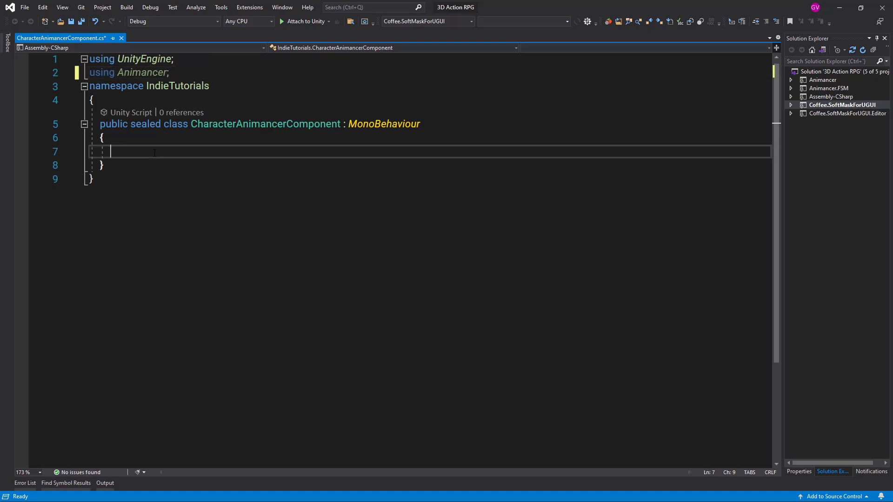
{"action": "type", "text": "[SerializeField] "}
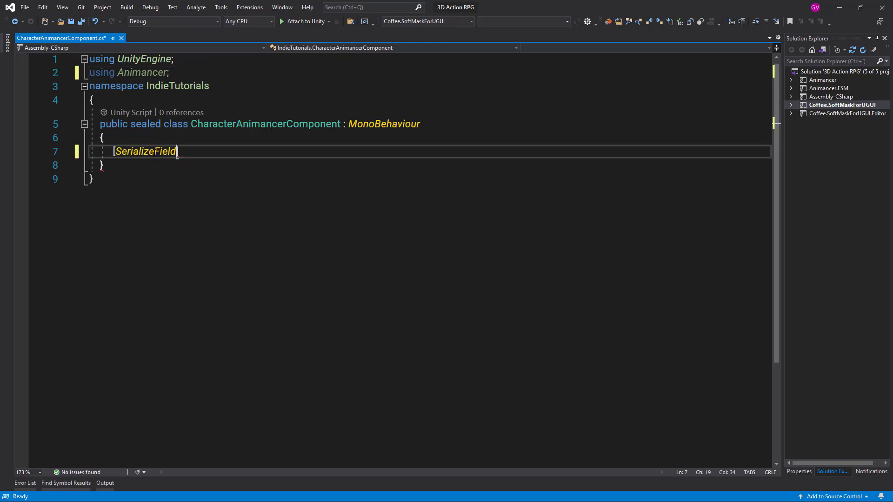
{"action": "type", "text": "private NamedAnimancerComponent "}
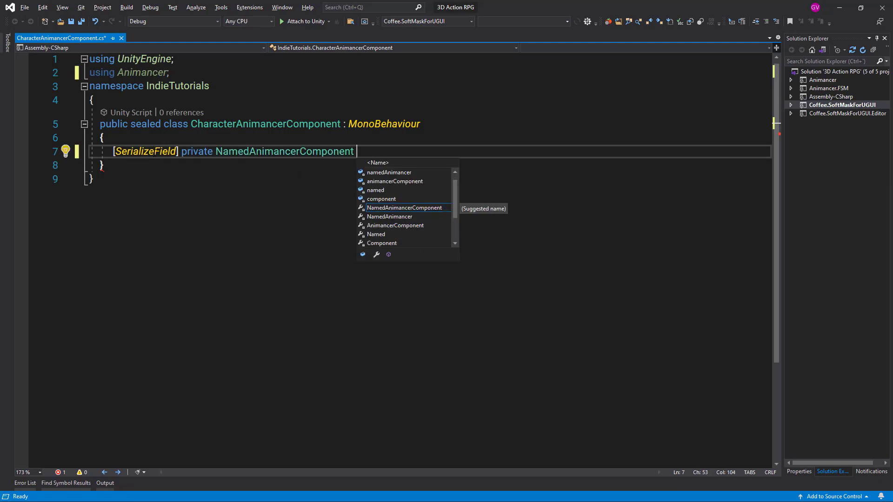
{"action": "type", "text": "_Ai"}
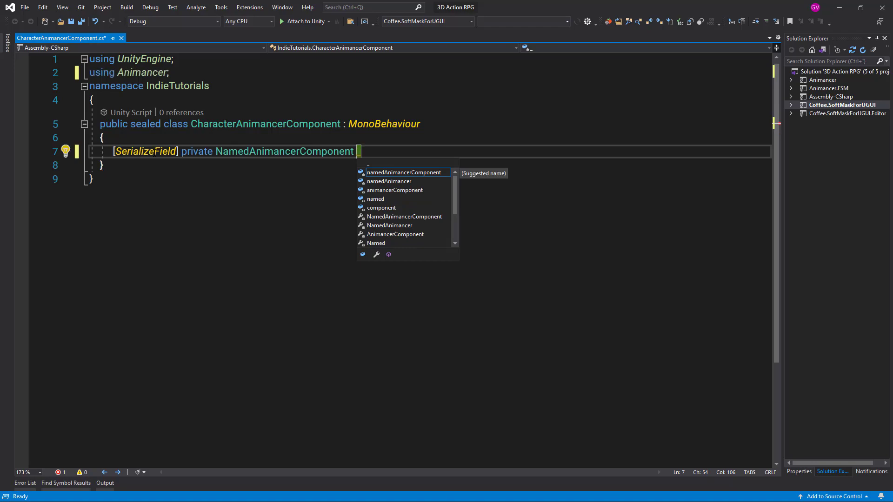
{"action": "type", "text": "m"}
{"action": "key", "text": "BackSpace"}
{"action": "key", "text": "BackSpace"}
{"action": "type", "text": "nim"}
{"action": "key", "text": "BackSpace"}
{"action": "key", "text": "BackSpace"}
{"action": "key", "text": "BackSpace"}
{"action": "key", "text": "BackSpace"}
{"action": "key", "text": "BackSpace"}
{"action": "type", "text": "_A"}
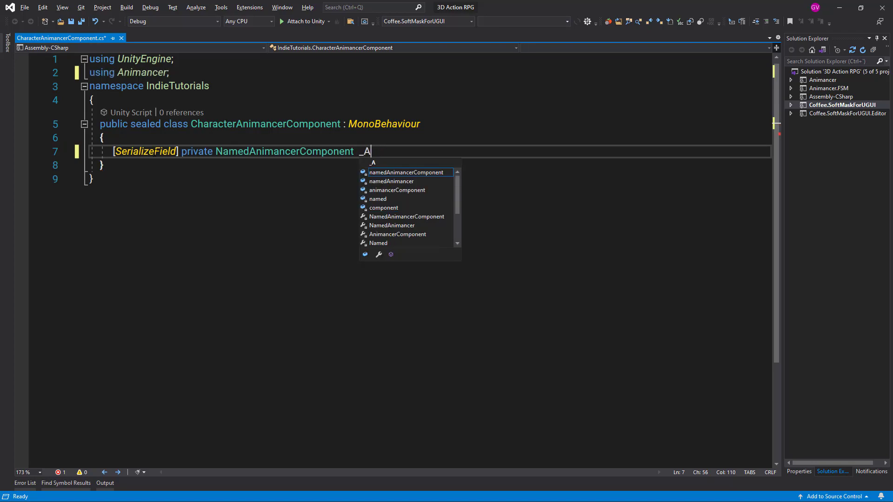
{"action": "type", "text": "nimancer;"}
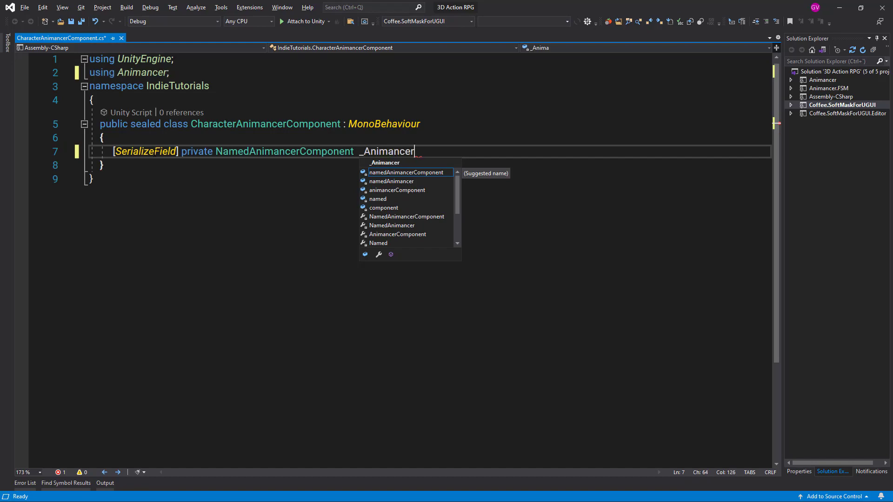
Add the property 'public NamedAnimancerComponent Animancer => _Animancer;' below the field.
{"action": "key", "text": "Return"}
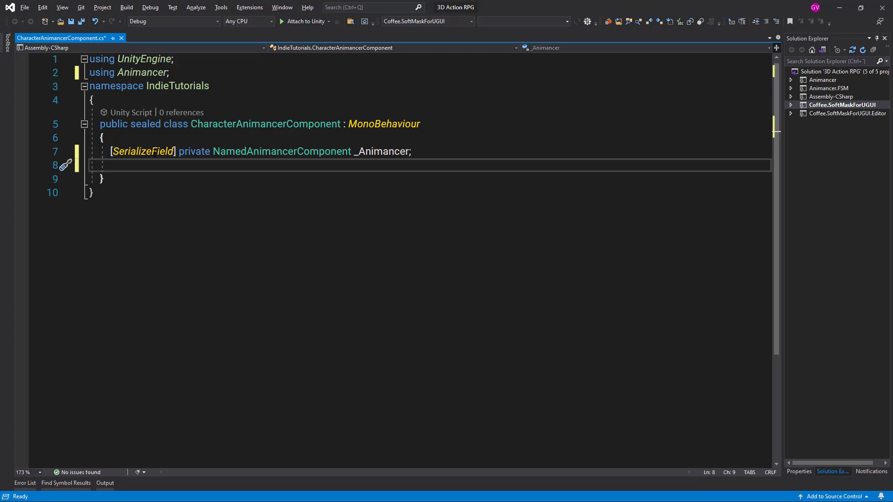
{"action": "type", "text": "public "}
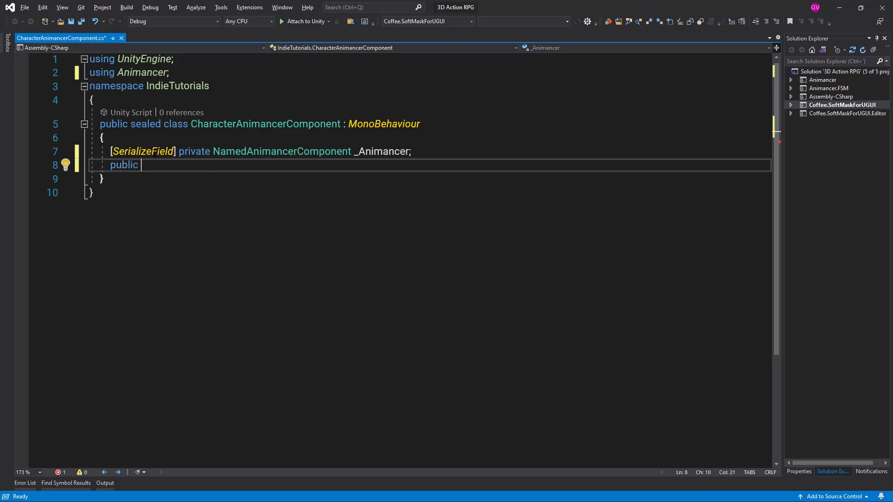
{"action": "type", "text": "Na"}
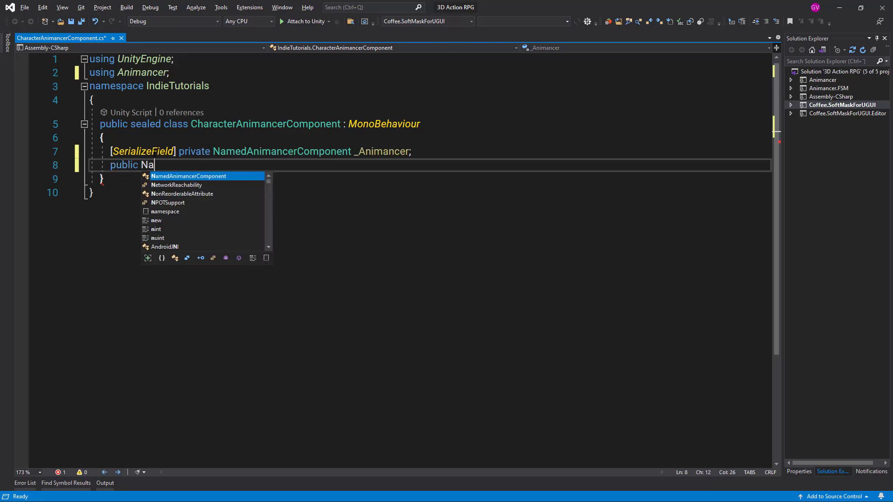
{"action": "type", "text": "medAnimancerComponent ="}
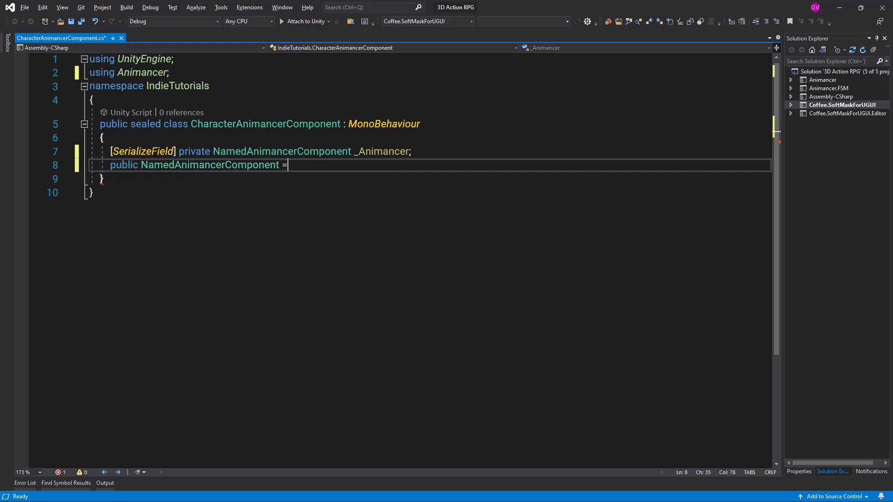
{"action": "key", "text": "BackSpace"}
{"action": "type", "text": "Anima"}
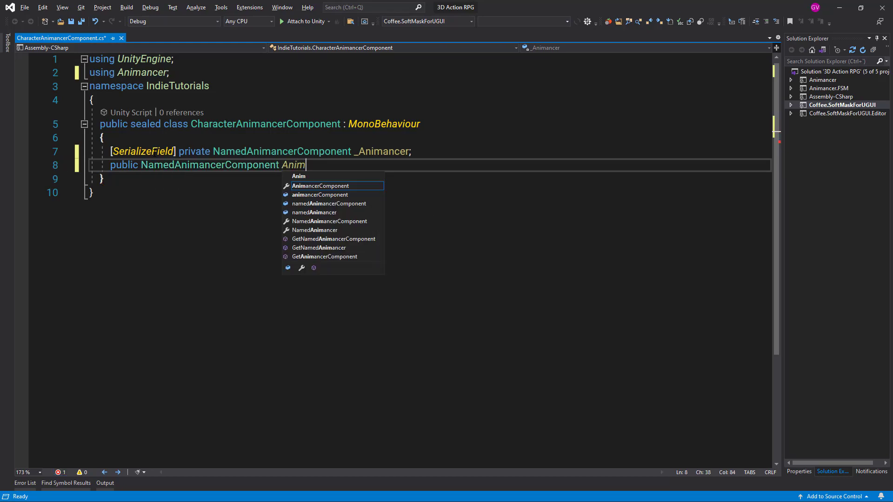
{"action": "type", "text": "ncer =>"}
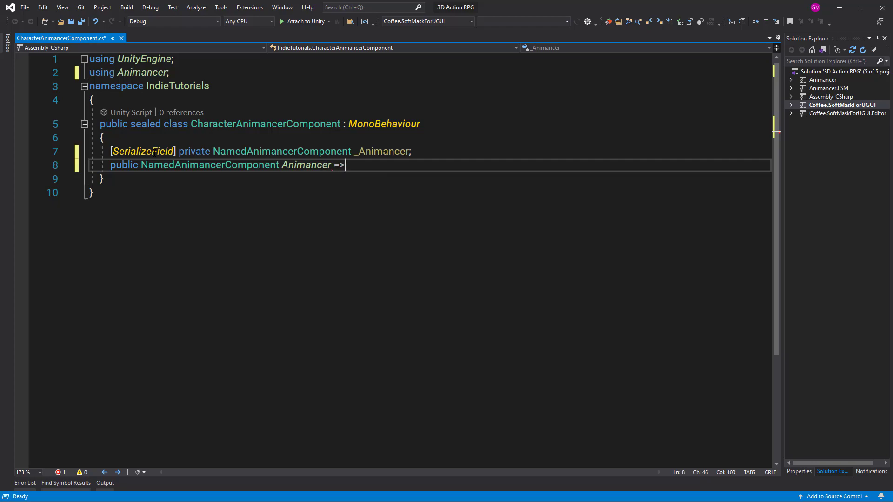
{"action": "type", "text": " _Animancer"}
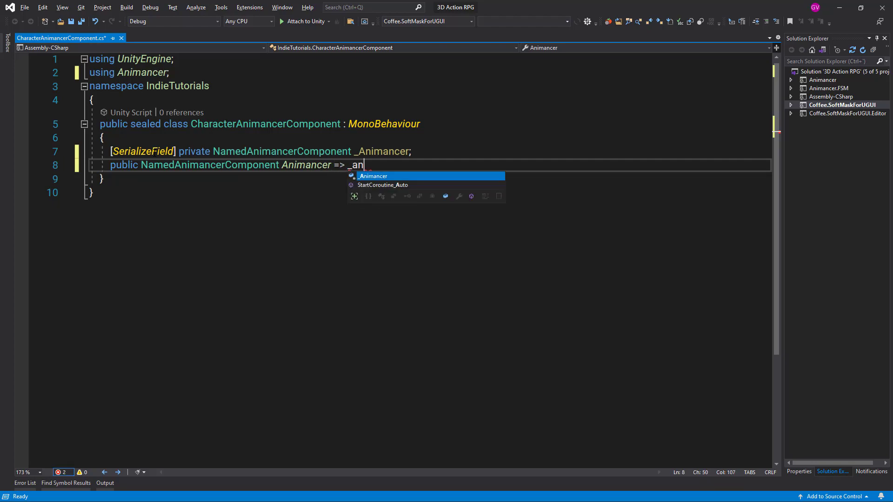
{"action": "type", "text": ";"}
{"action": "key", "text": "Return"}
{"action": "key", "text": "Return"}
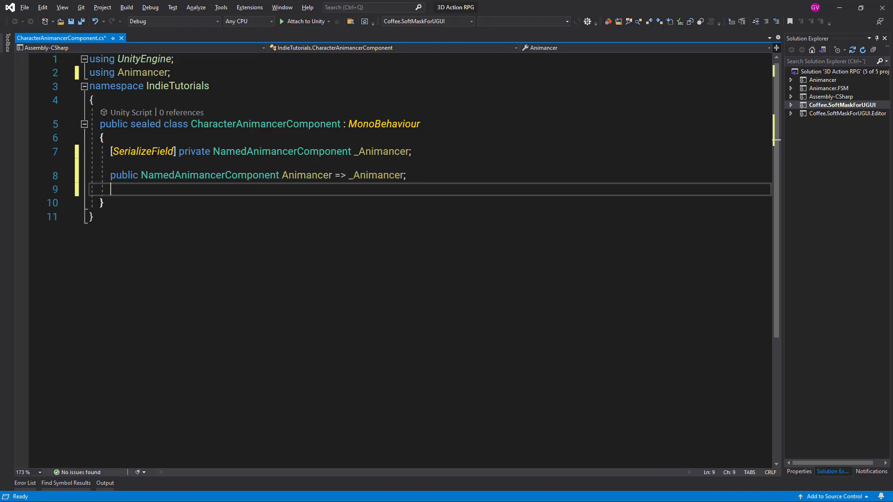
Save the script and add an empty public void Play() method, undoing the OnPlayerConnected autocomplete.
{"action": "key", "text": "ctrl+s"}
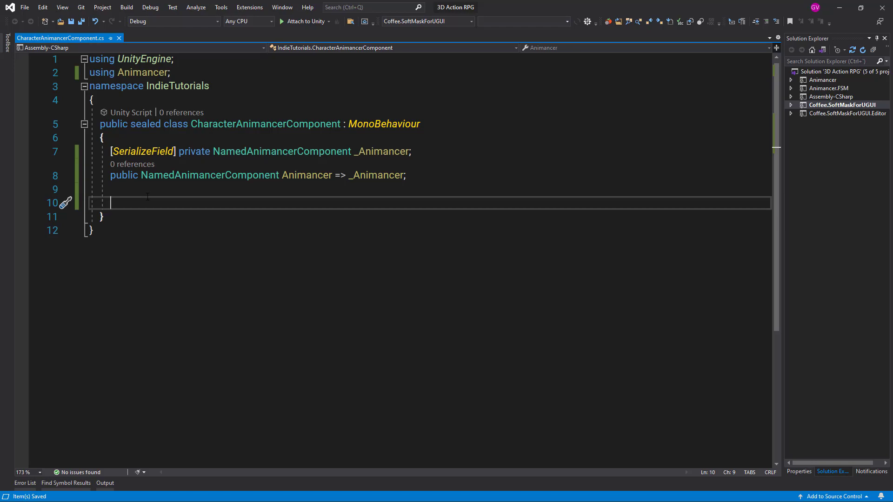
{"action": "type", "text": "publi"}
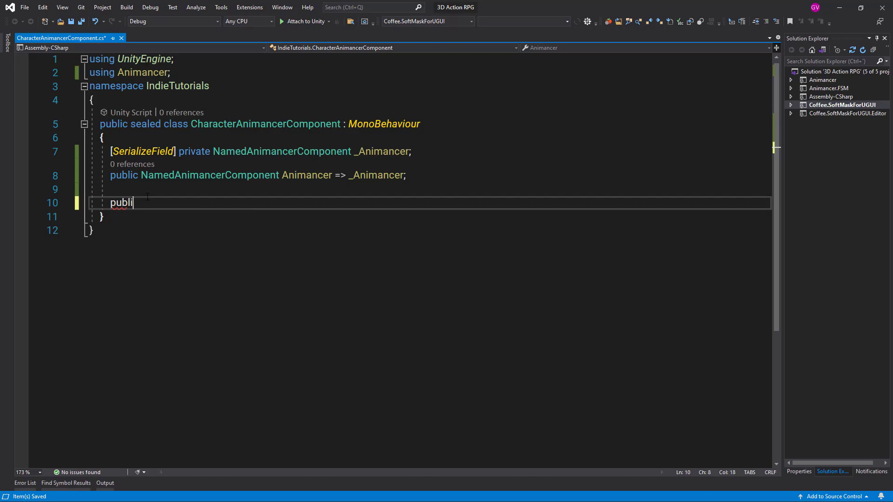
{"action": "type", "text": "c void Pl"}
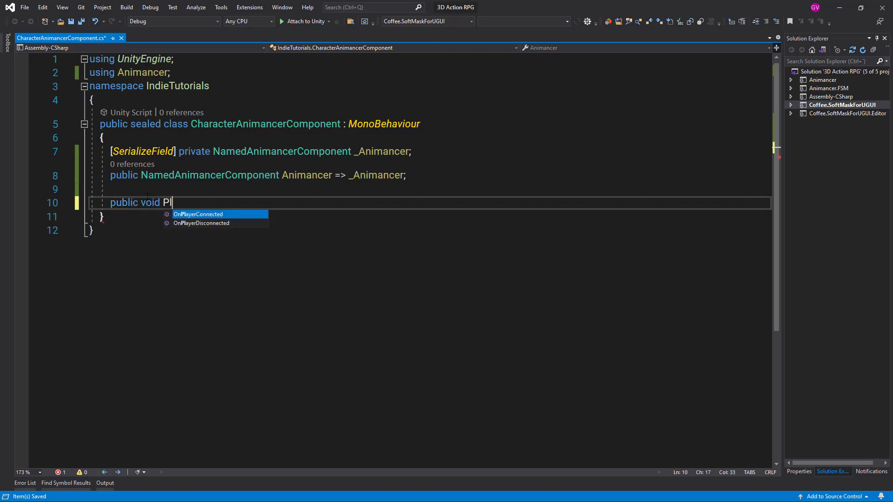
{"action": "type", "text": "ay()"}
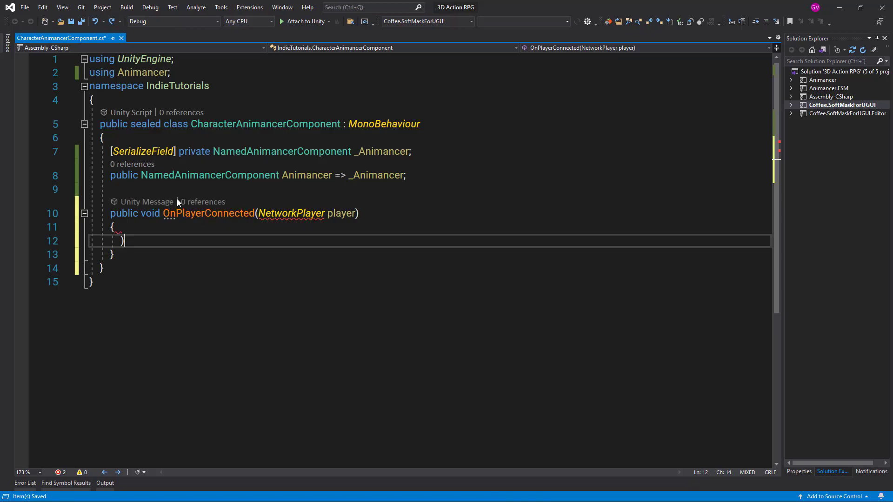
{"action": "key", "text": "ctrl+z"}
{"action": "key", "text": "ctrl+z"}
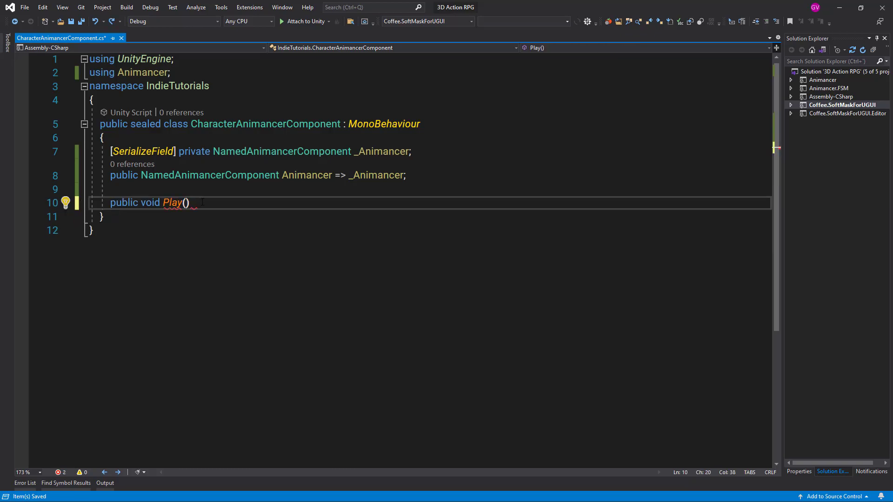
{"action": "key", "text": "Return"}
{"action": "type", "text": "{"}
Add an empty public void Stop() method below Play.
{"action": "key", "text": "Return"}
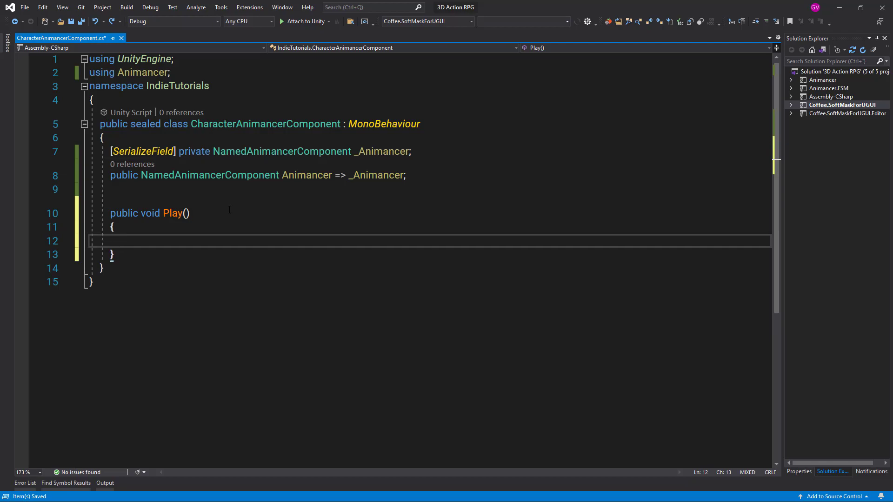
{"action": "left_click", "coordinate": [128, 254]}
{"action": "key", "text": "Return"}
{"action": "key", "text": "Return"}
{"action": "type", "text": "public vo"}
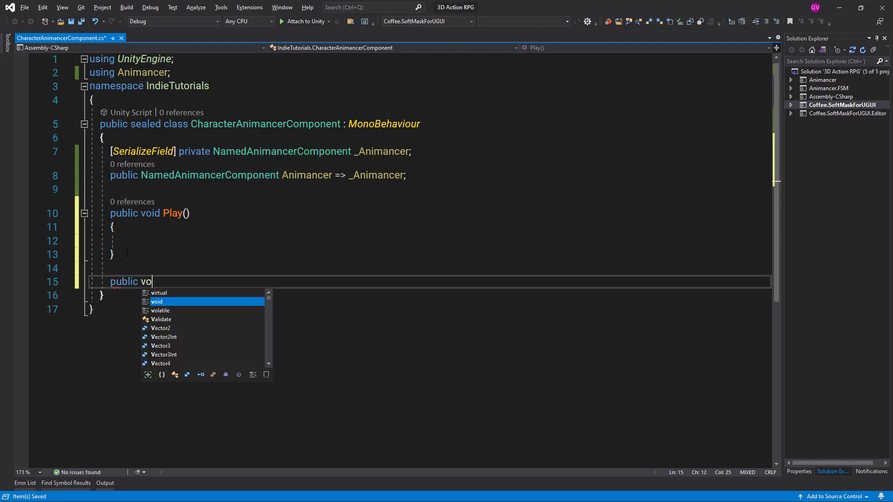
{"action": "type", "text": "id Stop"}
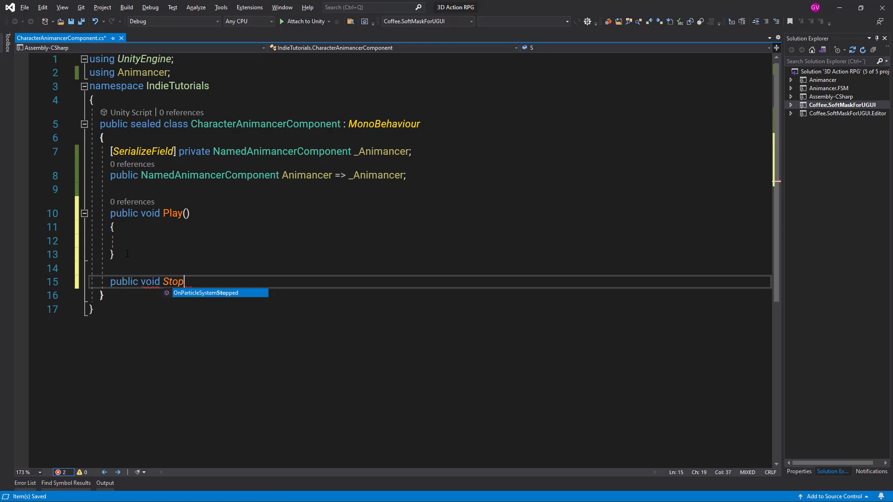
{"action": "key", "text": "Escape"}
{"action": "type", "text": "()"}
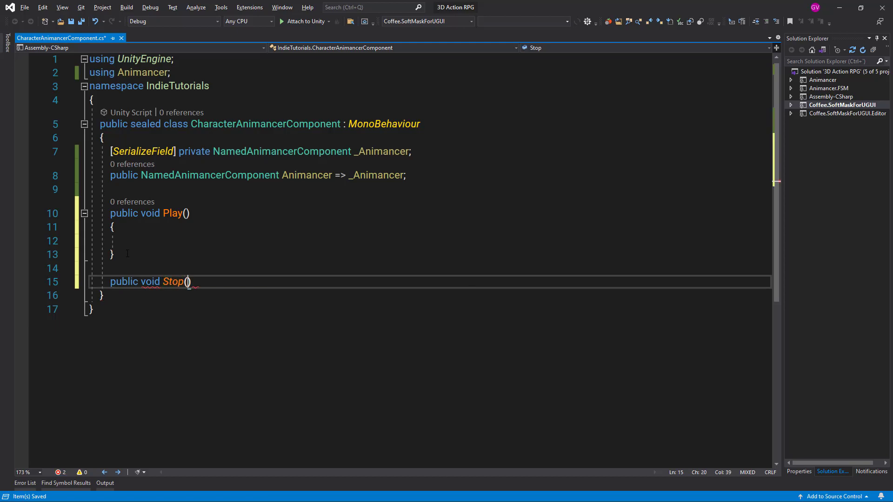
{"action": "type", "text": "{"}
{"action": "key", "text": "Return"}
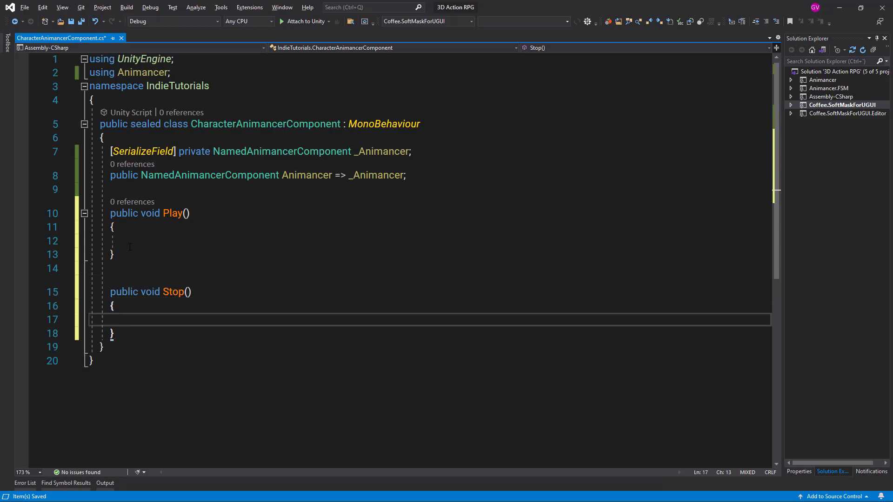
Make Play's body call _Animancer.TryPlay("");.
{"action": "left_click", "coordinate": [141, 240]}
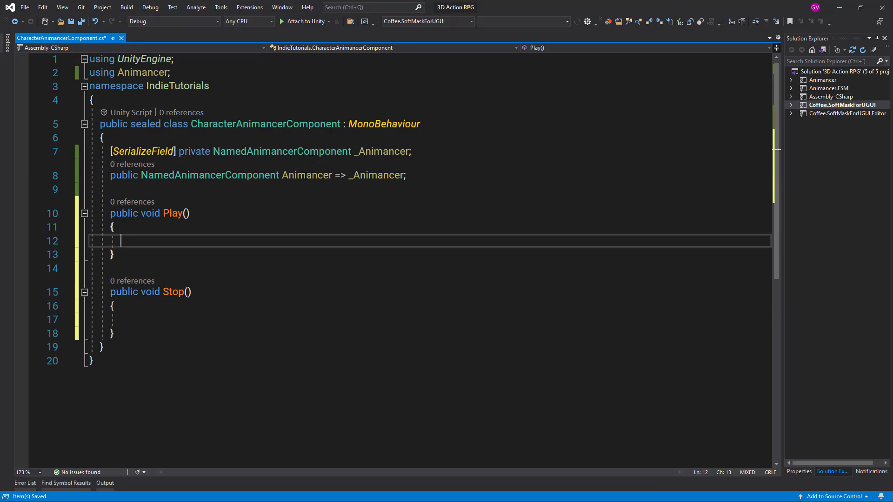
{"action": "left_click", "coordinate": [350, 176]}
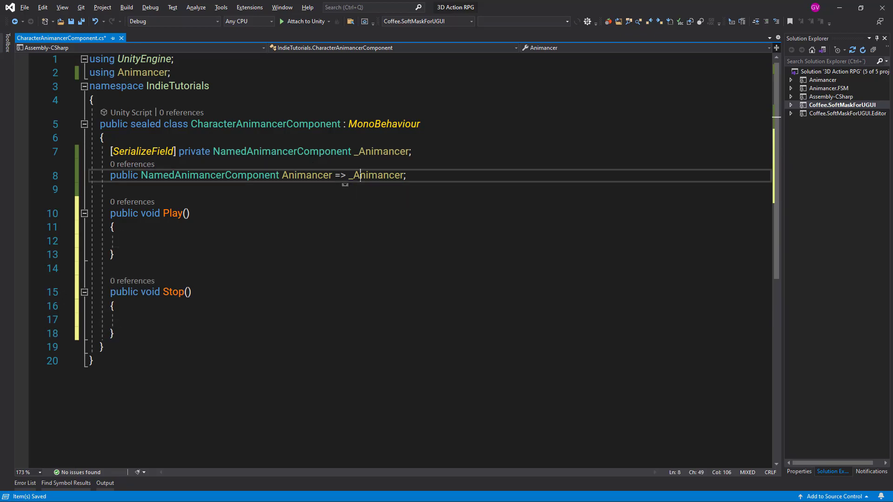
{"action": "left_click", "coordinate": [150, 241]}
{"action": "type", "text": "_Animancer.Trye"}
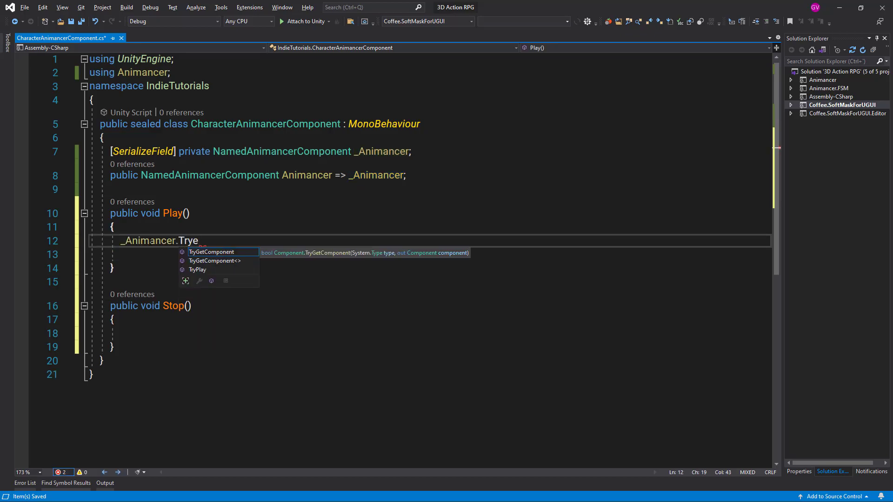
{"action": "type", "text": "s"}
{"action": "key", "text": "BackSpace"}
{"action": "key", "text": "Down"}
{"action": "key", "text": "Down"}
{"action": "key", "text": "Tab"}
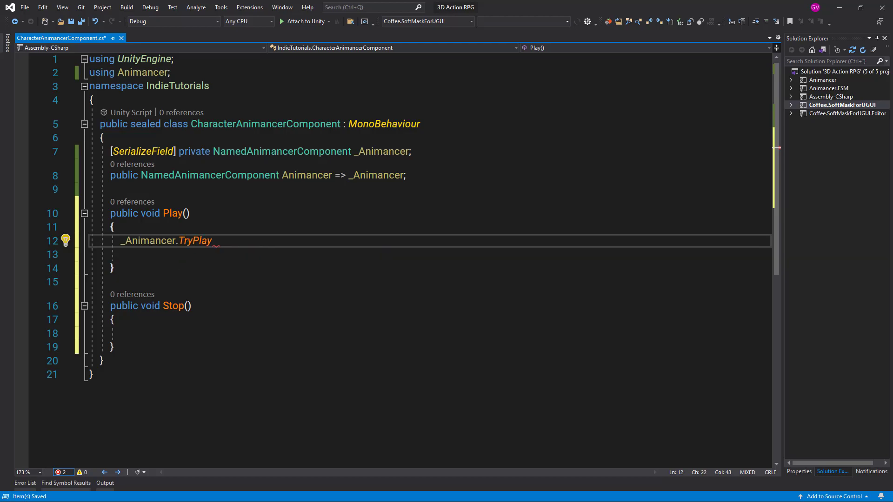
{"action": "type", "text": "(\""}
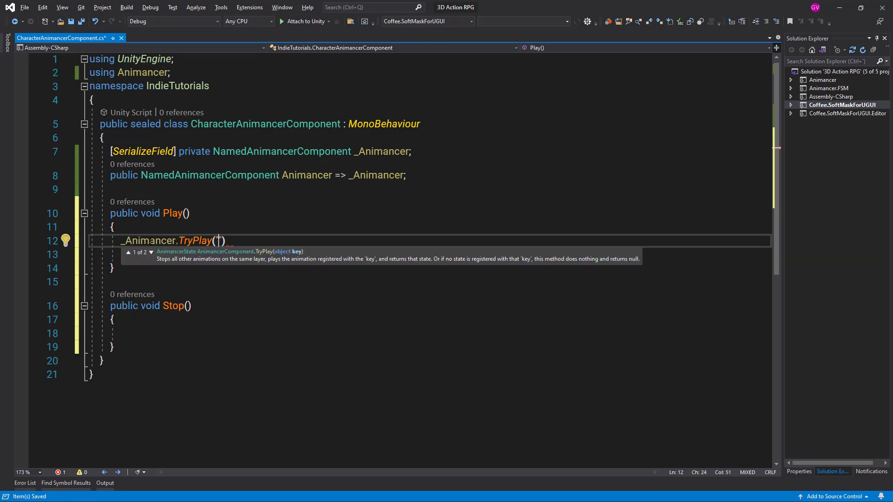
{"action": "type", "text": "\");"}
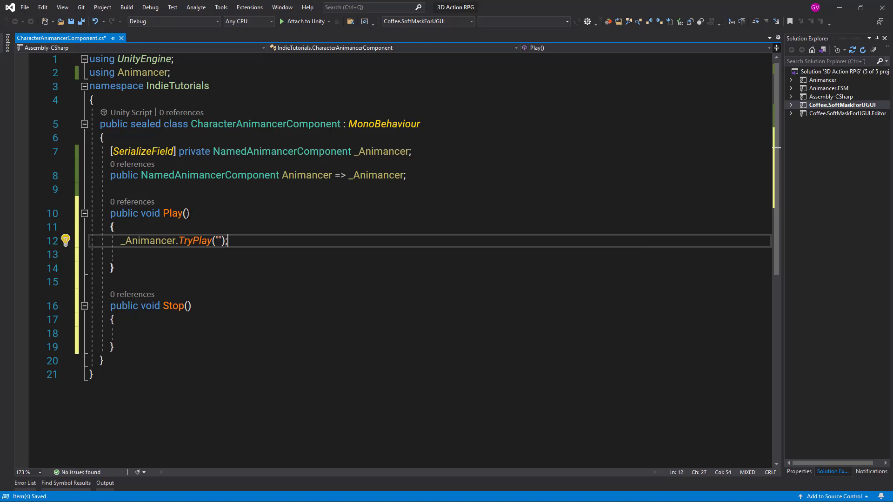
Give Play a string animToPlay parameter.
{"action": "left_click", "coordinate": [187, 213]}
{"action": "type", "text": "string n"}
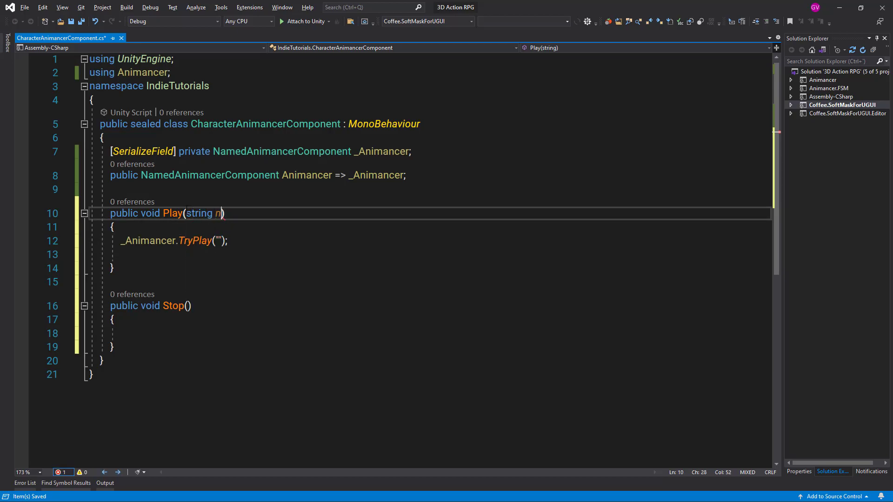
{"action": "type", "text": "ame"}
{"action": "key", "text": "BackSpace"}
{"action": "key", "text": "BackSpace"}
{"action": "key", "text": "BackSpace"}
{"action": "key", "text": "BackSpace"}
{"action": "type", "text": "anim"}
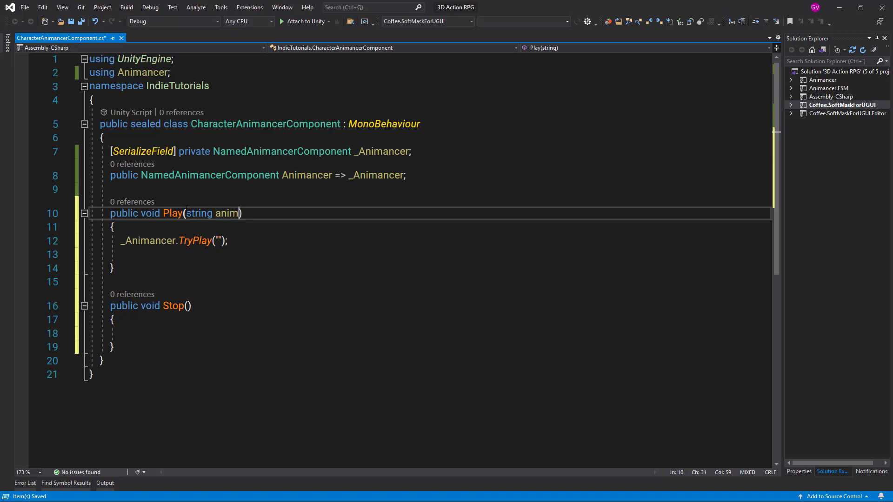
{"action": "type", "text": "ToPa"}
{"action": "key", "text": "BackSpace"}
{"action": "type", "text": "lay"}
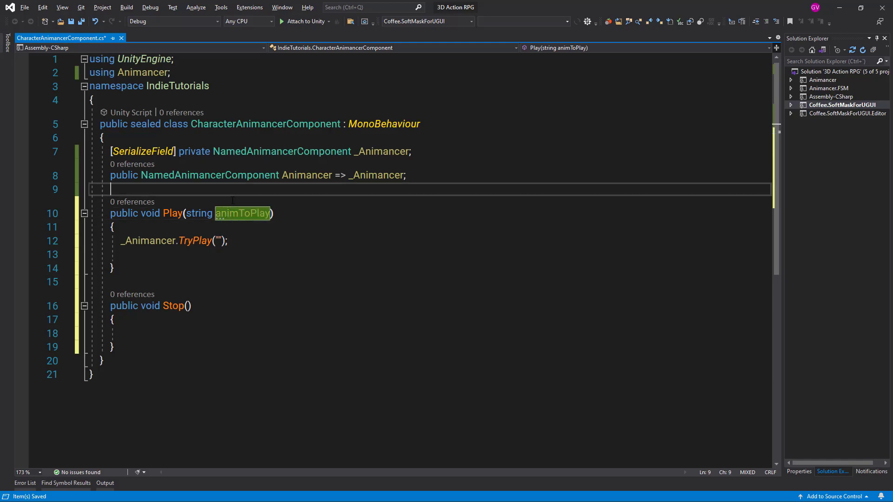
{"action": "left_click", "coordinate": [227, 216]}
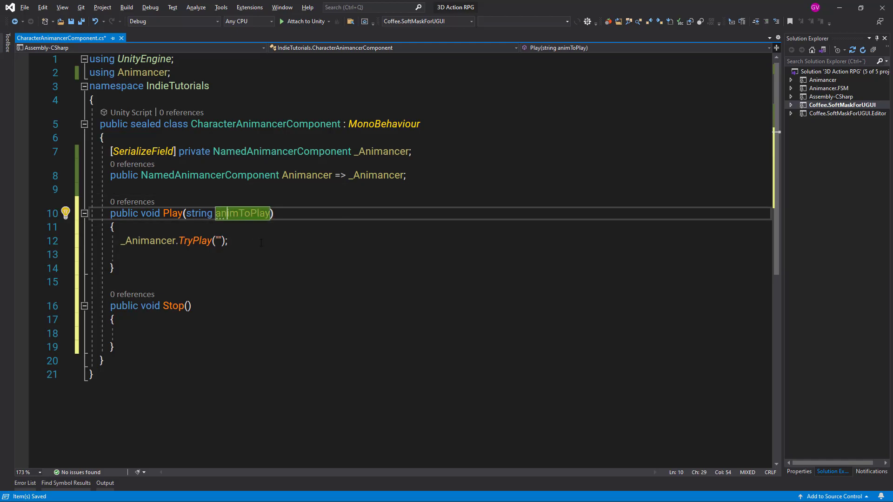
Replace TryPlay's empty string argument with animToPlay.
{"action": "left_click", "coordinate": [258, 214]}
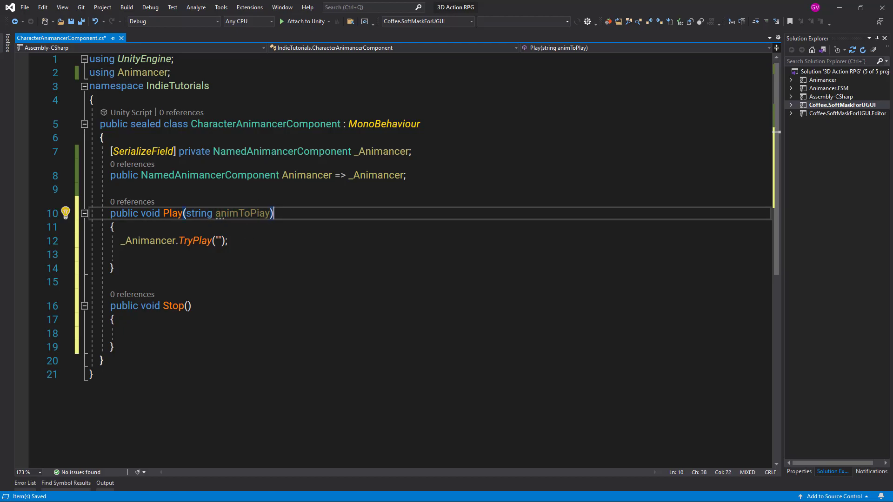
{"action": "double_click", "coordinate": [246, 214]}
{"action": "key", "text": "ctrl+c"}
{"action": "left_click", "coordinate": [218, 240]}
{"action": "double_click", "coordinate": [219, 241]}
{"action": "key", "text": "ctrl+v"}
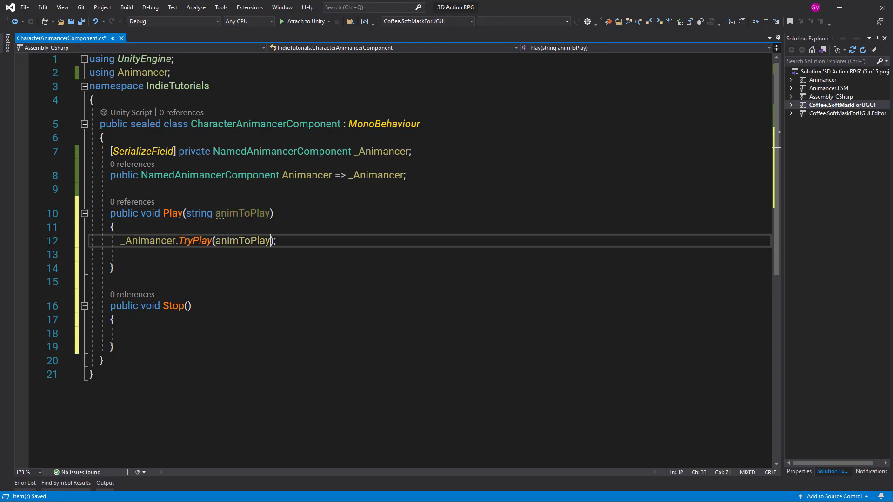
{"action": "left_click", "coordinate": [285, 242]}
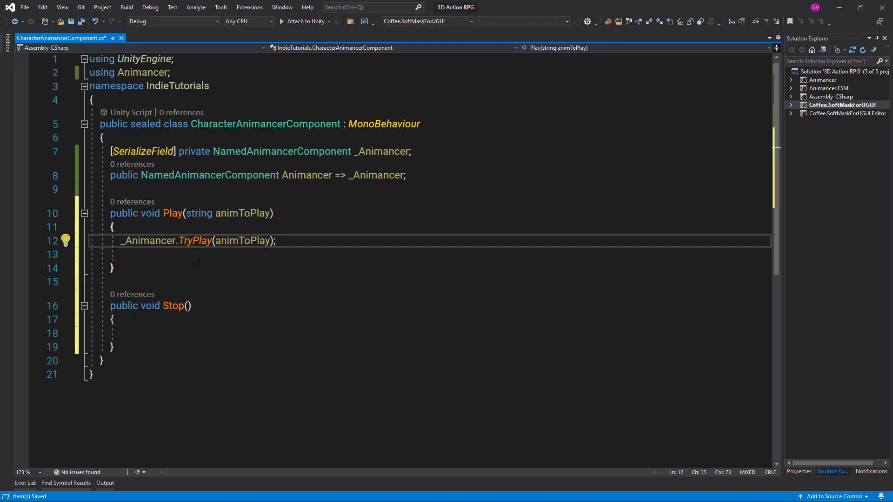
Give Stop a string animToStop parameter, call _Animancer.Stop(animToStop) in it, and save.
{"action": "left_click_drag", "start_coordinate": [187, 213], "coordinate": [270, 213]}
{"action": "left_click", "coordinate": [187, 305]}
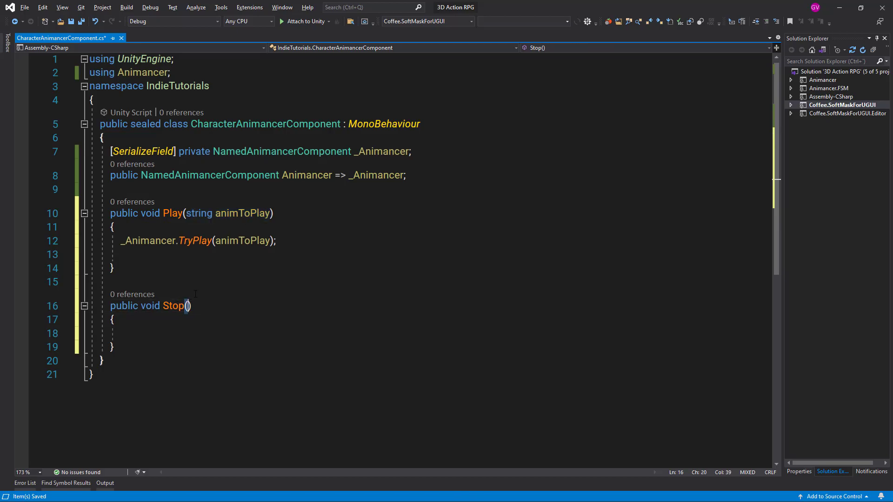
{"action": "type", "text": "string anim"}
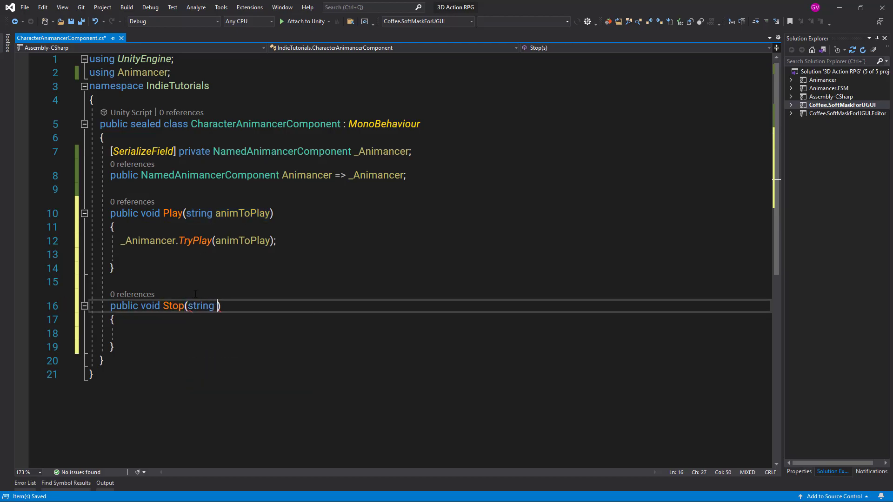
{"action": "type", "text": "ToStop"}
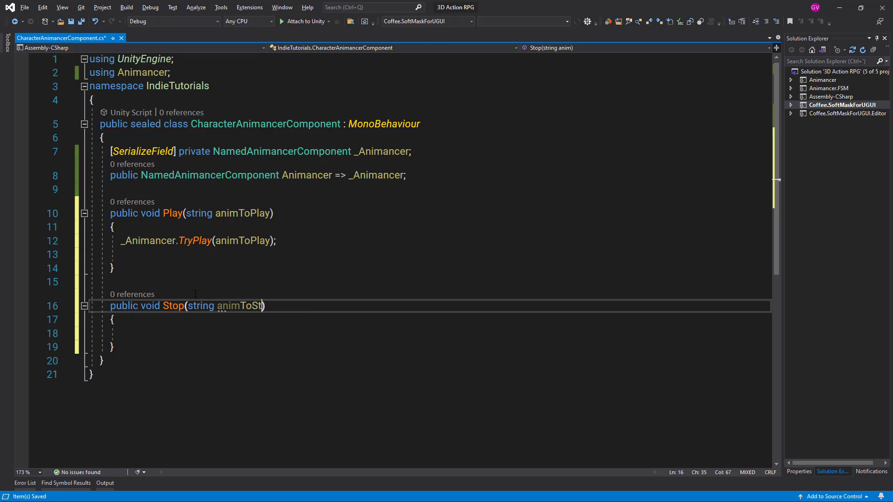
{"action": "left_click", "coordinate": [138, 340]}
{"action": "type", "text": "_An"}
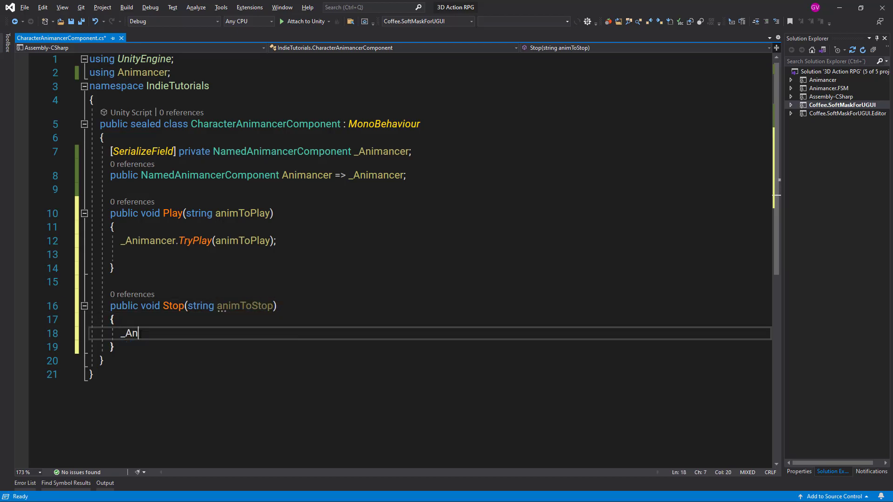
{"action": "type", "text": "imancer.St"}
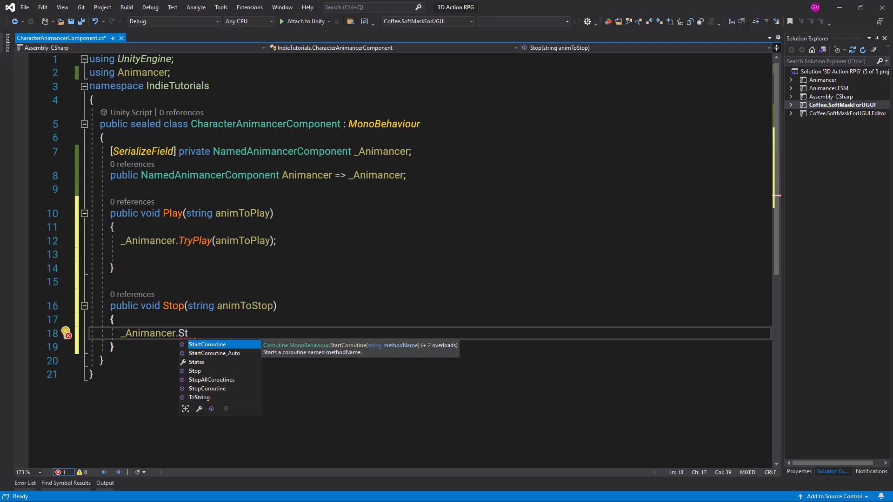
{"action": "type", "text": "op(a"}
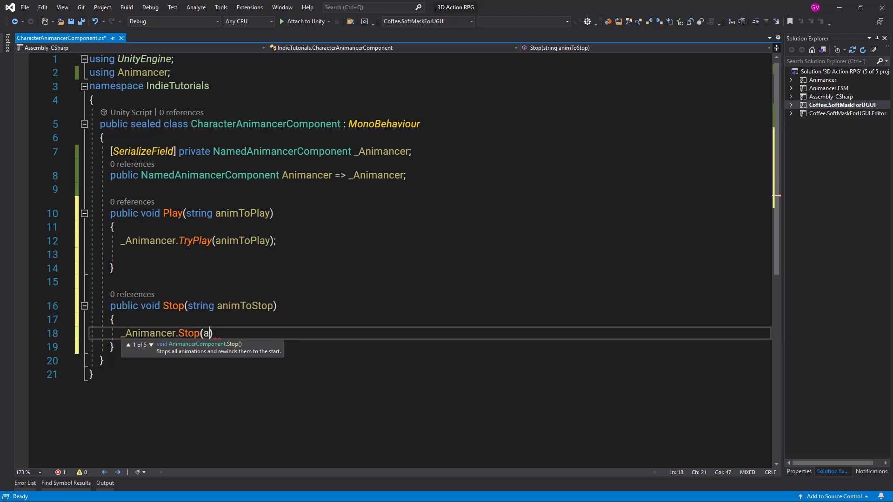
{"action": "type", "text": "nimToStop)"}
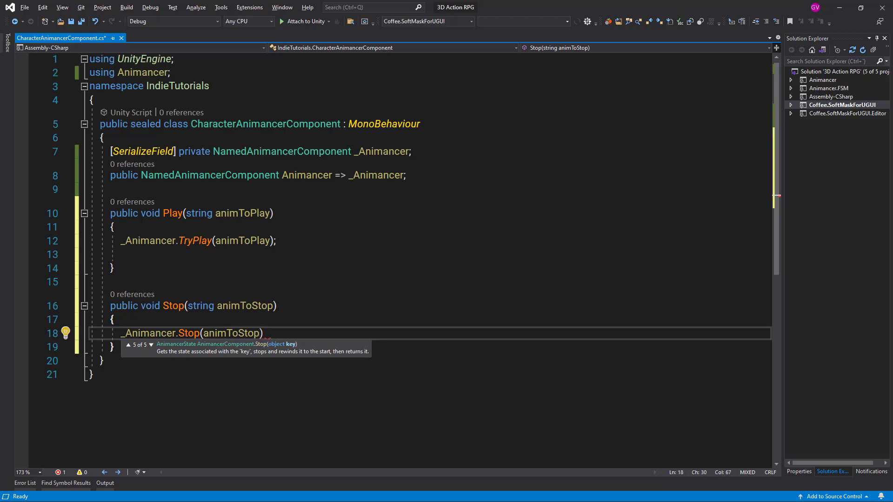
{"action": "type", "text": ";"}
{"action": "key", "text": "ctrl+s"}
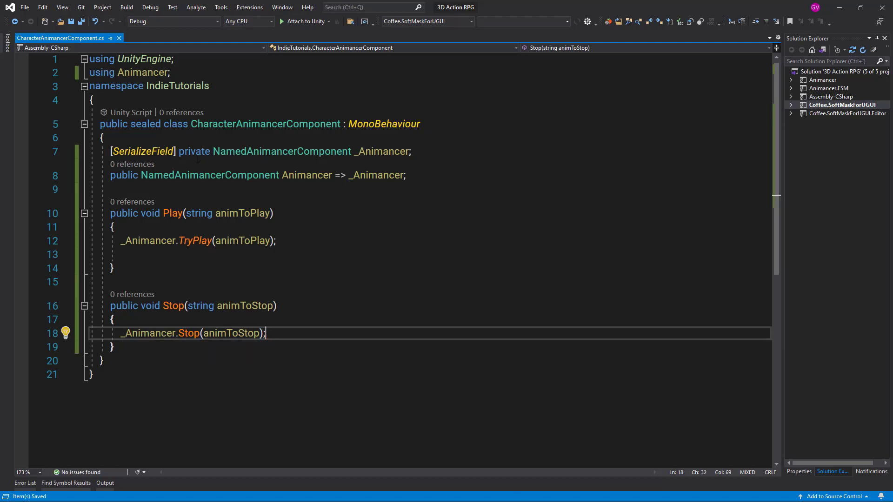
Back in Unity, select the P_Ellen prefab and open it for editing.
{"action": "left_click", "coordinate": [839, 14]}
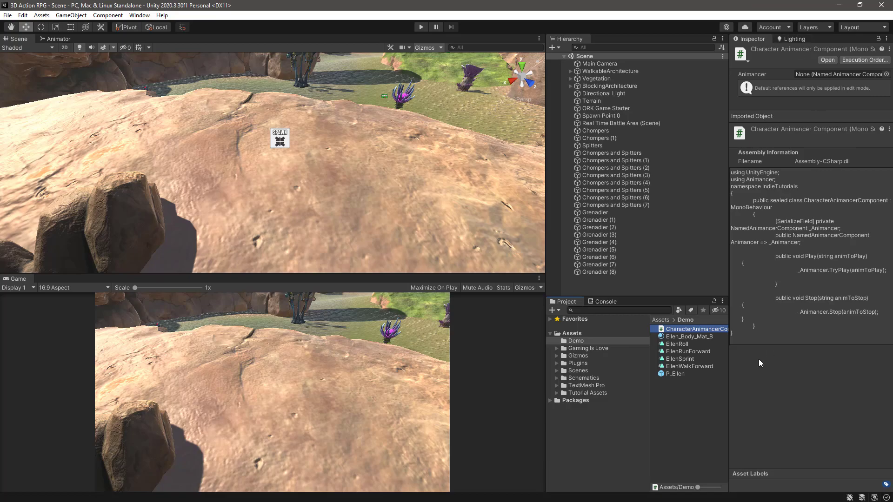
{"action": "left_click", "coordinate": [670, 374]}
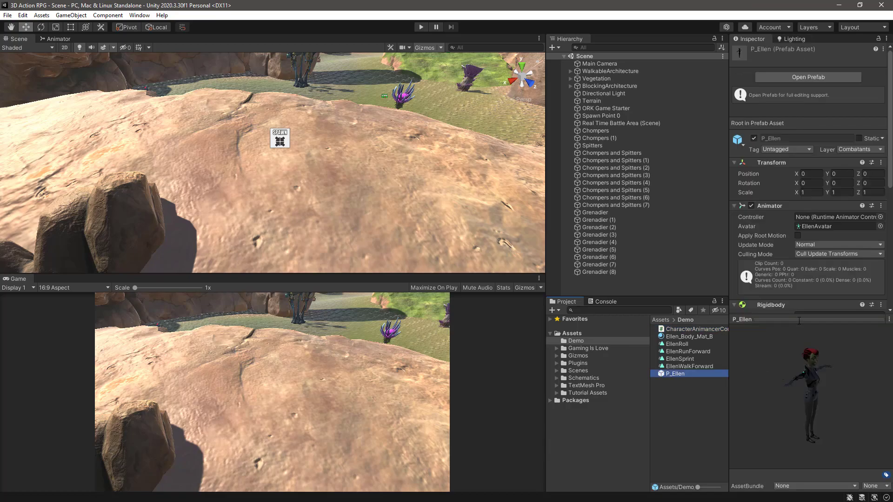
{"action": "left_click_drag", "start_coordinate": [798, 320], "coordinate": [799, 348]}
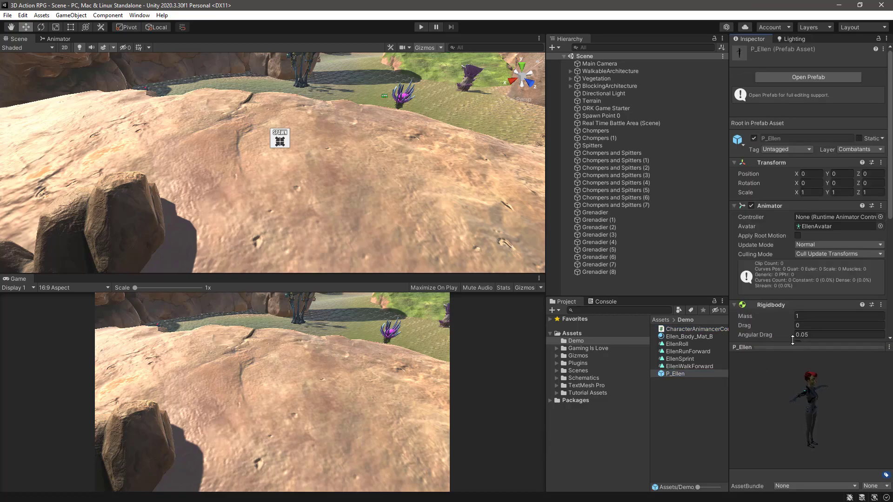
{"action": "left_click", "coordinate": [735, 164]}
{"action": "left_click", "coordinate": [736, 174]}
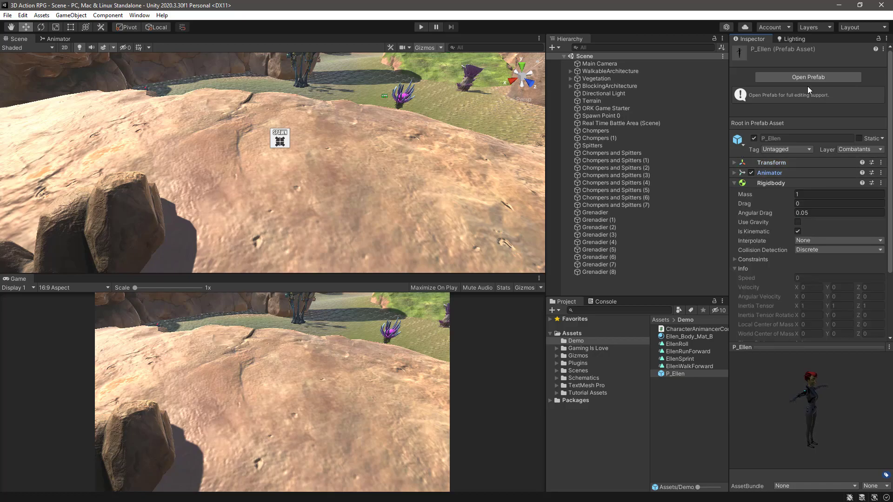
{"action": "left_click", "coordinate": [815, 75]}
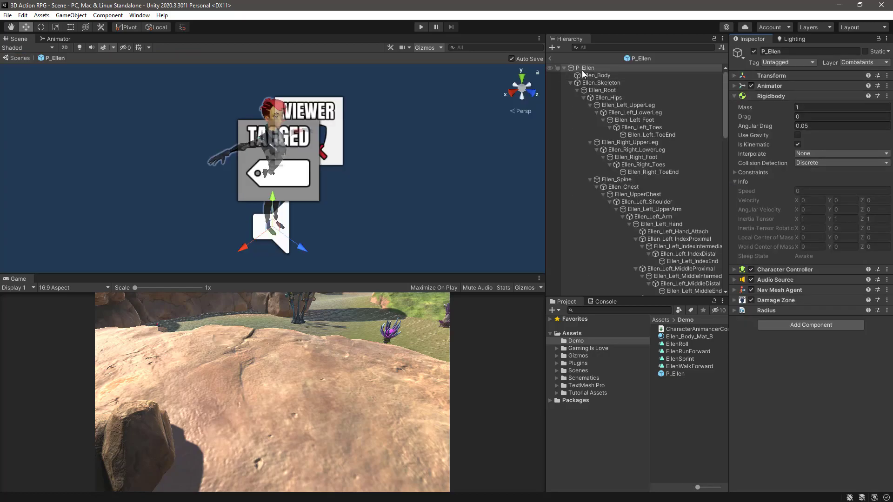
Attach the CharacterAnimancerComponent script to the P_Ellen root object.
{"action": "left_click", "coordinate": [582, 68]}
{"action": "left_click_drag", "start_coordinate": [687, 329], "coordinate": [793, 359]}
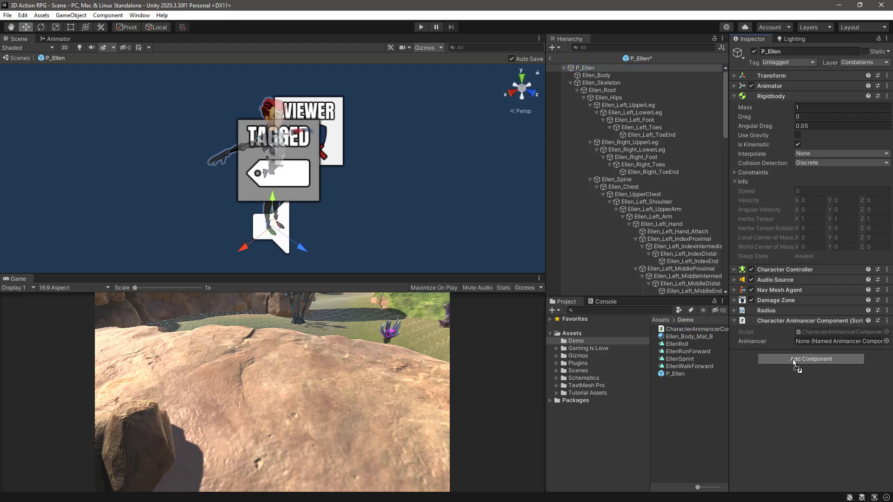
{"action": "left_click", "coordinate": [817, 360]}
Add a Named Animancer Component above the script, assign it as Animancer, and disable Play Automatically.
{"action": "type", "text": "named"}
{"action": "left_click", "coordinate": [806, 382]}
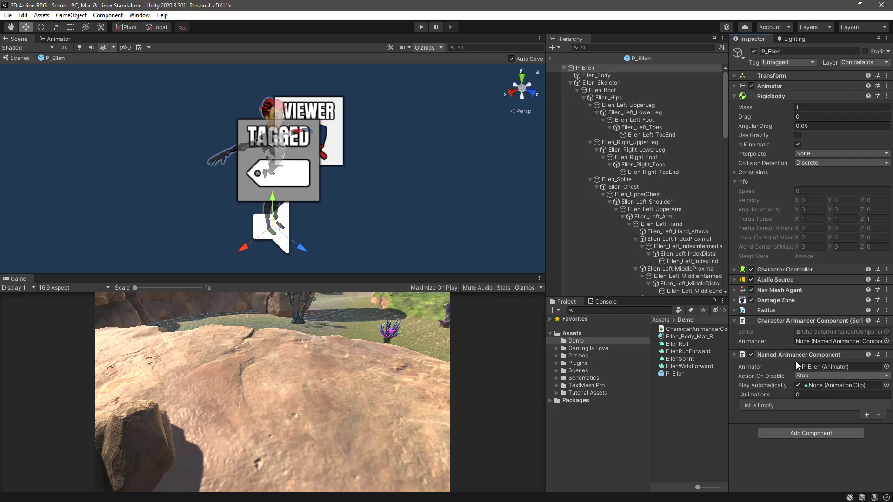
{"action": "left_click_drag", "start_coordinate": [812, 355], "coordinate": [813, 315]}
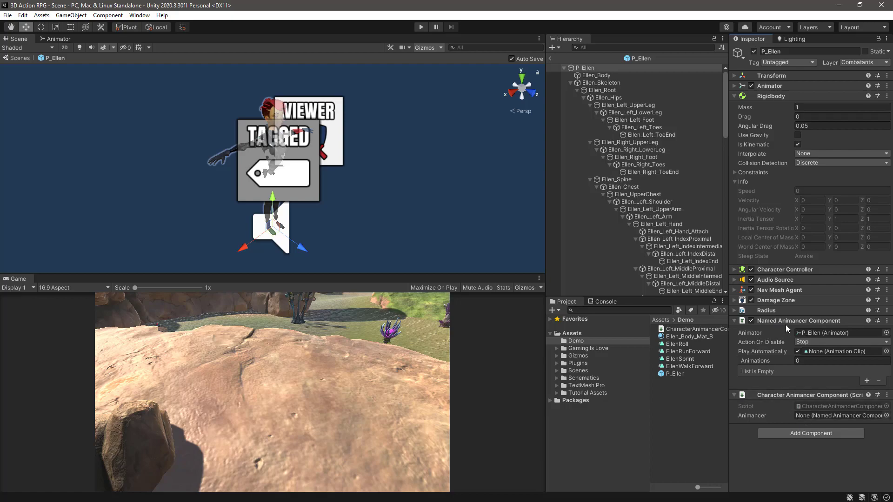
{"action": "left_click_drag", "start_coordinate": [787, 318], "coordinate": [829, 414]}
{"action": "left_click", "coordinate": [798, 352]}
Put EllenRunForward and EllenWalkForward in two new animation slots, then add a third slot.
{"action": "left_click", "coordinate": [866, 381]}
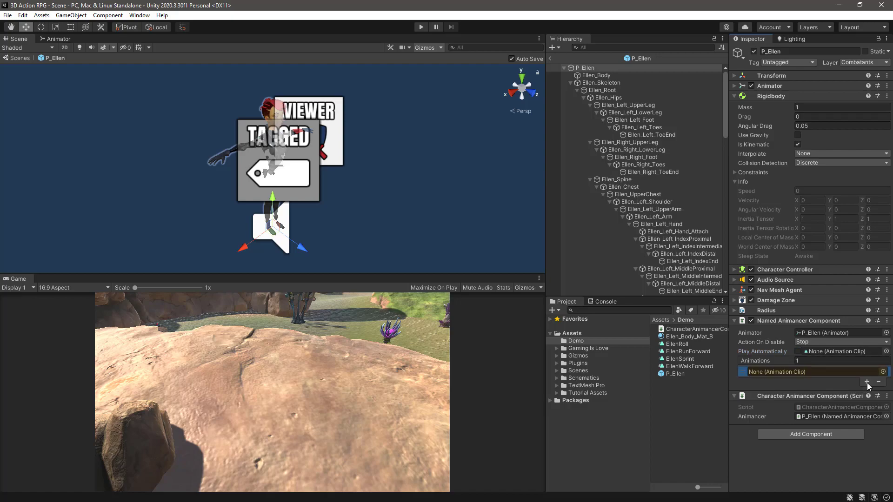
{"action": "left_click", "coordinate": [866, 381]}
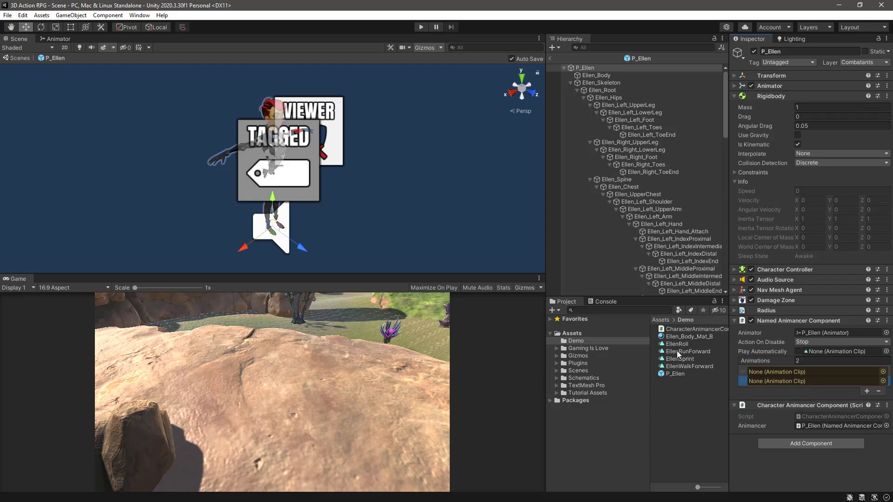
{"action": "left_click_drag", "start_coordinate": [677, 351], "coordinate": [771, 373]}
{"action": "left_click", "coordinate": [698, 367]}
{"action": "left_click_drag", "start_coordinate": [698, 368], "coordinate": [798, 382]}
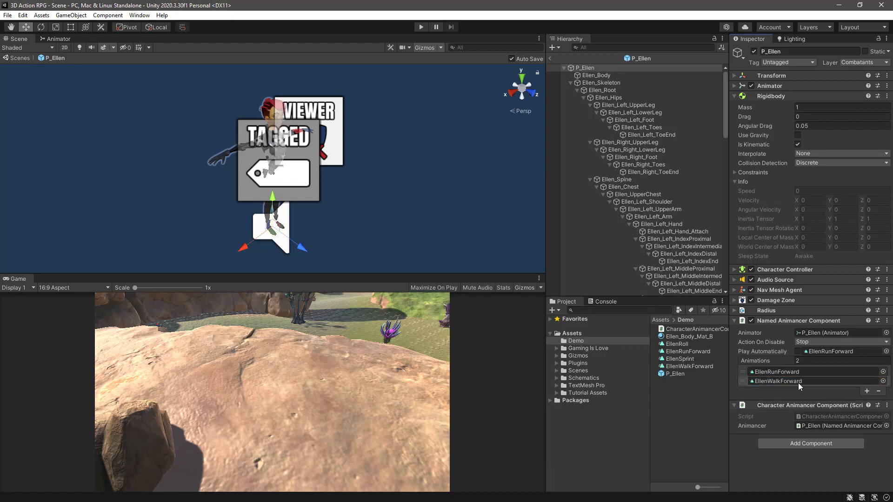
{"action": "left_click", "coordinate": [866, 391]}
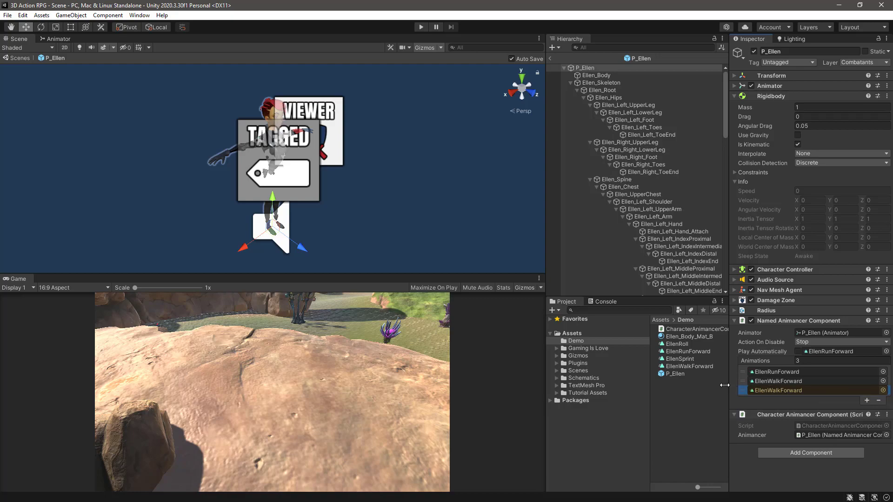
From Tutorial Assets > 3D Game Kit > Characters > Ellen > AnimationClips, put EllenIdle in slot 1.
{"action": "left_click", "coordinate": [557, 392]}
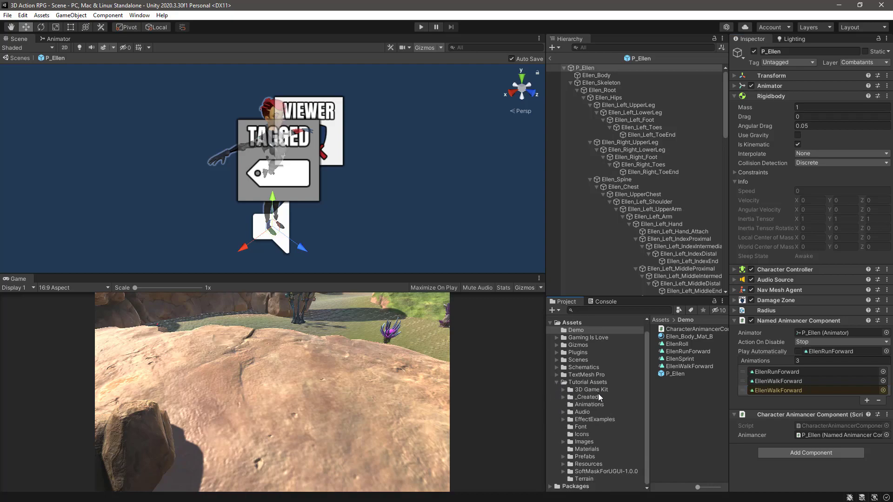
{"action": "left_click", "coordinate": [562, 390]}
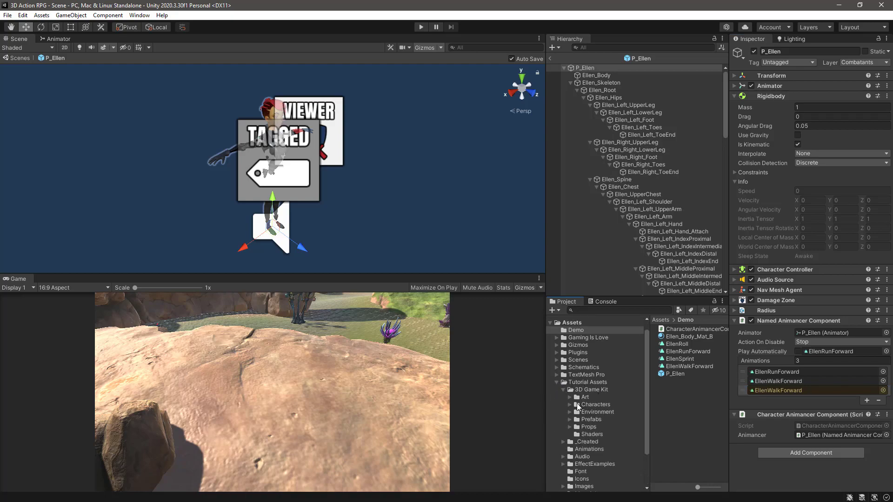
{"action": "left_click", "coordinate": [571, 405]}
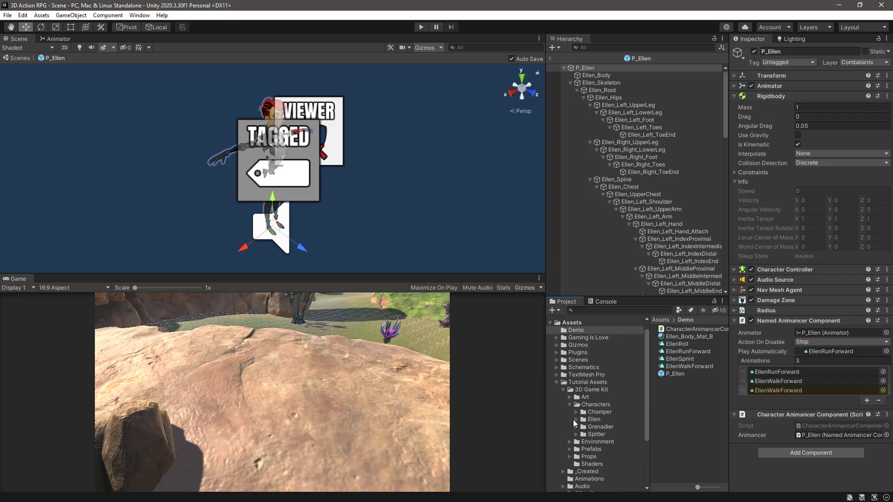
{"action": "left_click", "coordinate": [575, 420]}
{"action": "left_click", "coordinate": [598, 428]}
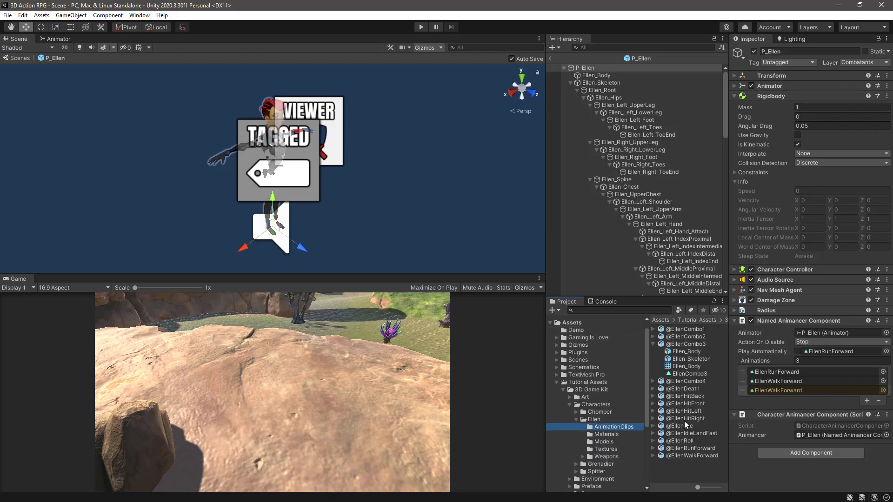
{"action": "left_click", "coordinate": [653, 426]}
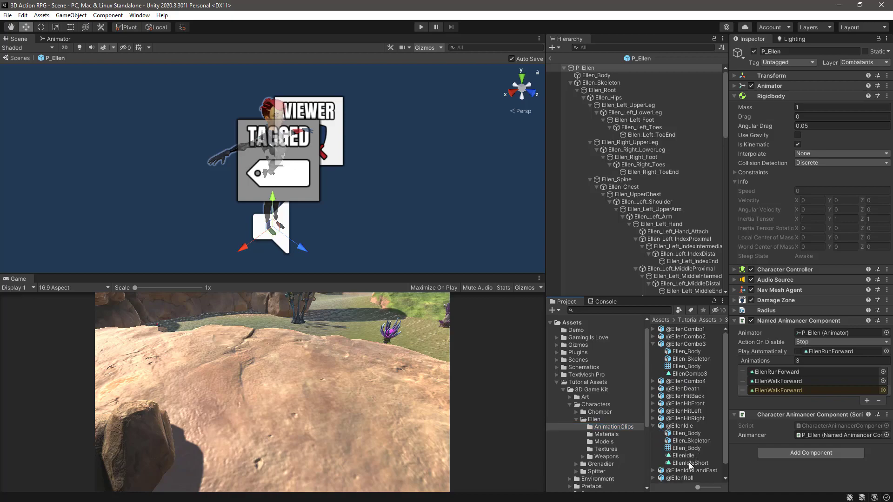
{"action": "left_click_drag", "start_coordinate": [682, 459], "coordinate": [778, 368]}
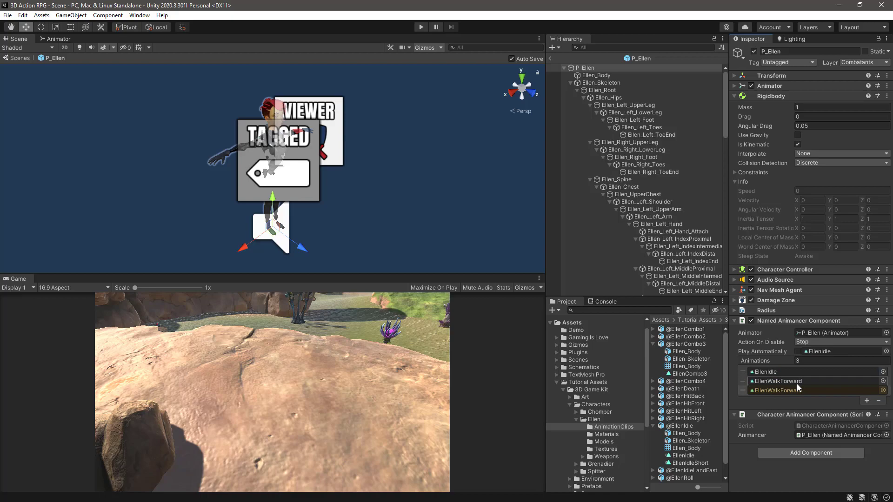
Put EllenRunForward from the Demo folder into the third animation slot.
{"action": "scroll", "coordinate": [579, 355], "scroll_direction": "up", "scroll_amount": 1}
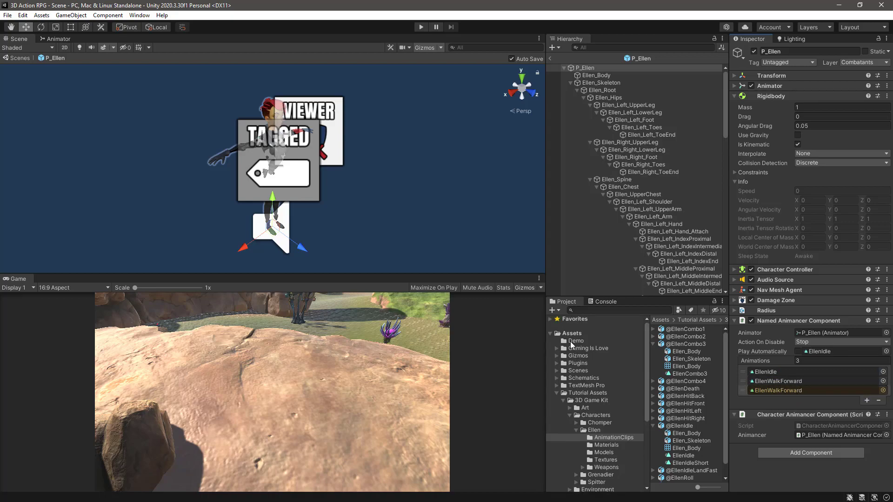
{"action": "left_click", "coordinate": [572, 341]}
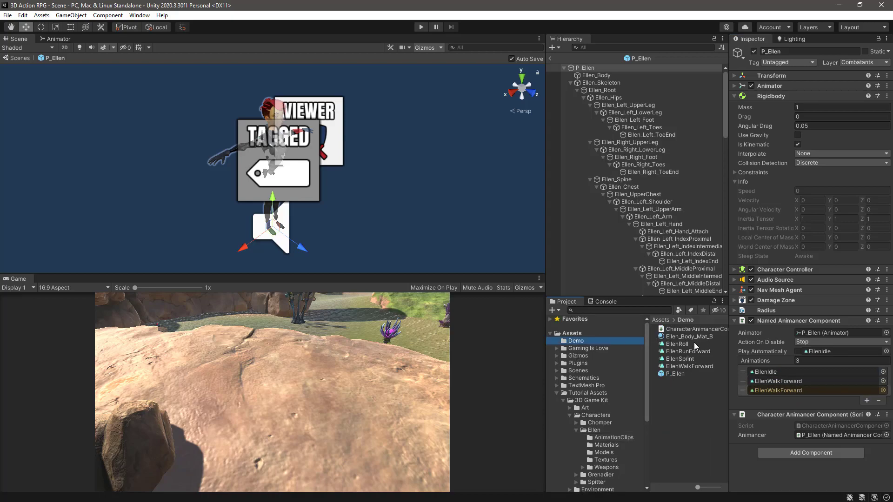
{"action": "left_click_drag", "start_coordinate": [692, 350], "coordinate": [767, 391]}
Leave prefab editing and open the Makinom editor.
{"action": "left_click", "coordinate": [551, 58]}
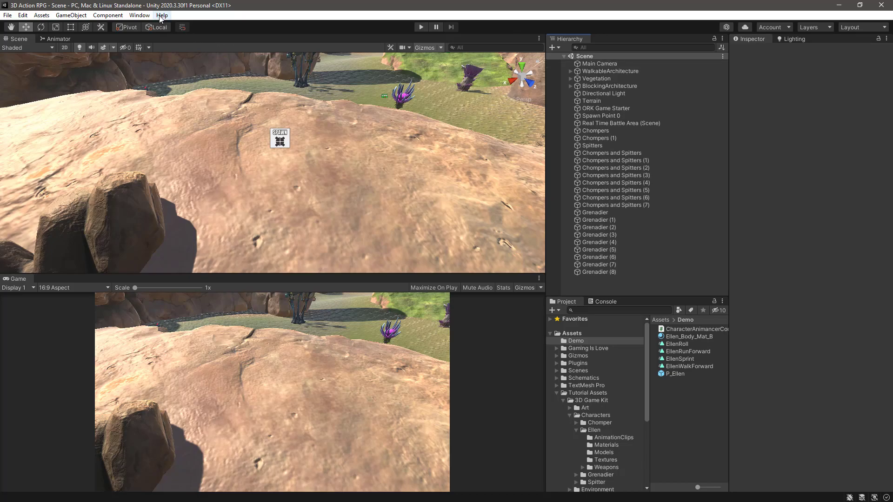
{"action": "left_click", "coordinate": [139, 15]}
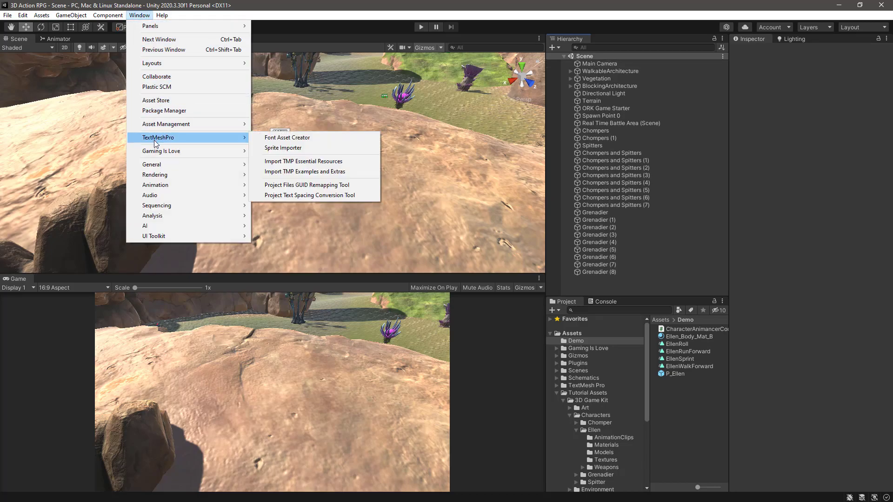
{"action": "mouse_move", "coordinate": [156, 151]}
{"action": "left_click", "coordinate": [284, 163]}
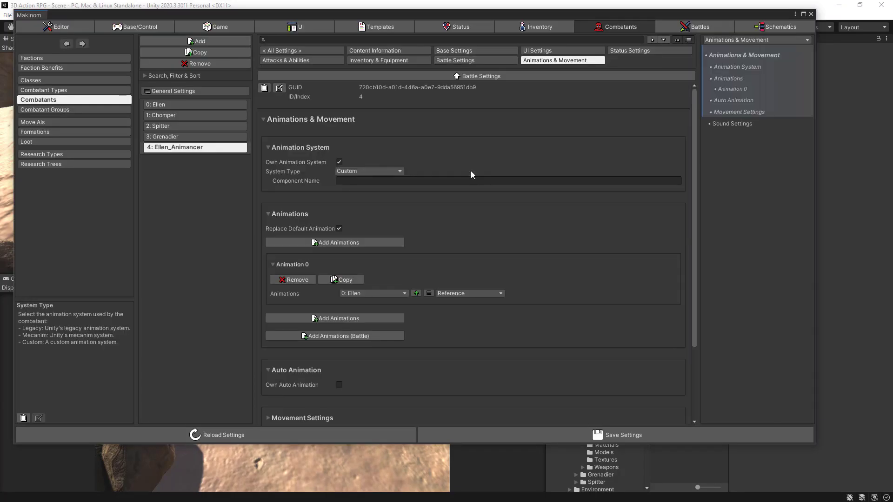
Set the combatant's custom animation Component Name to CharacterAnimancerComponent.
{"action": "left_click", "coordinate": [368, 181]}
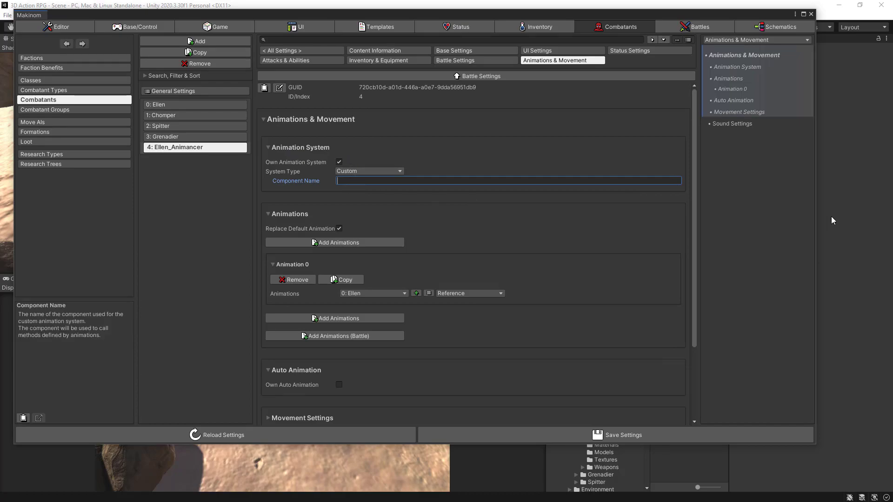
{"action": "left_click_drag", "start_coordinate": [815, 224], "coordinate": [633, 223]}
{"action": "left_click", "coordinate": [690, 329]}
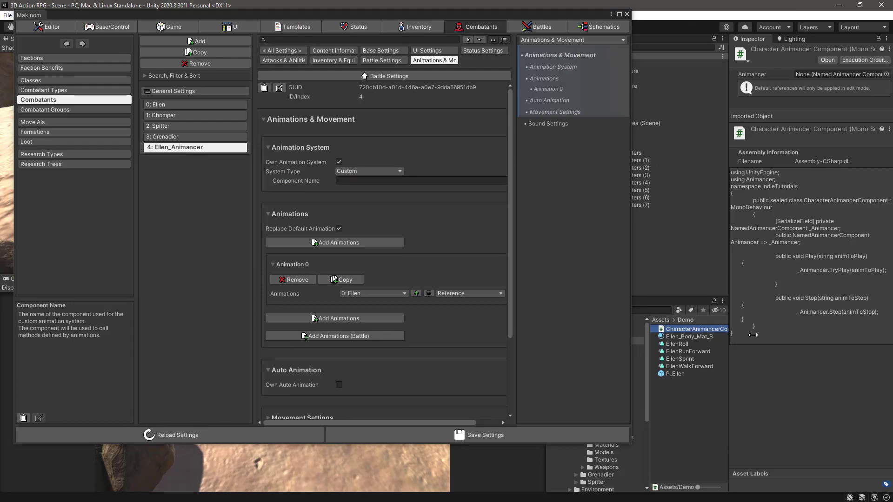
{"action": "left_click_drag", "start_coordinate": [729, 336], "coordinate": [808, 336]}
{"action": "left_click", "coordinate": [391, 182]}
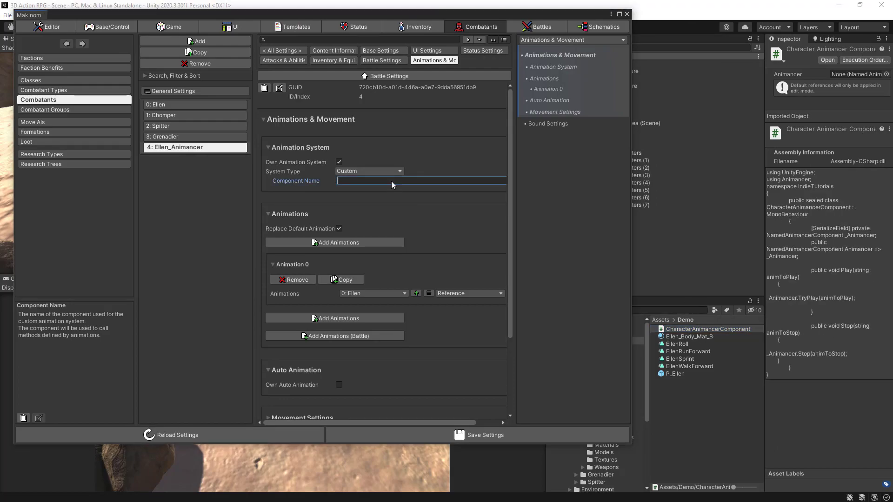
{"action": "left_click", "coordinate": [688, 331]}
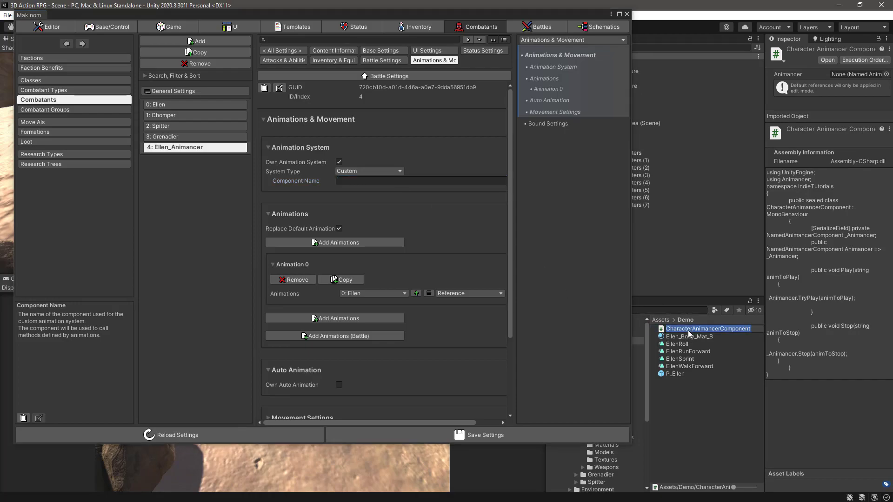
{"action": "left_click", "coordinate": [391, 181]}
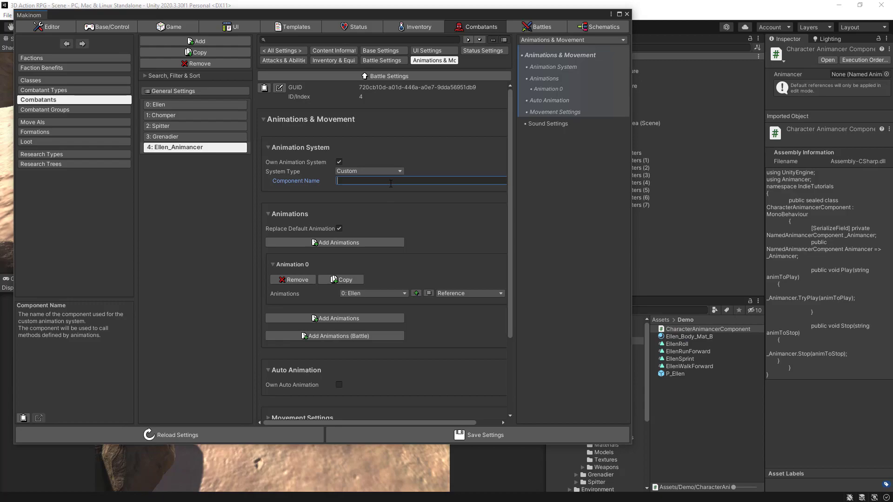
{"action": "type", "text": "CharacterAnimancerComponent"}
Save the Ellen_Animancer combatant settings and confirm the save dialog.
{"action": "left_click_drag", "start_coordinate": [632, 106], "coordinate": [796, 106]}
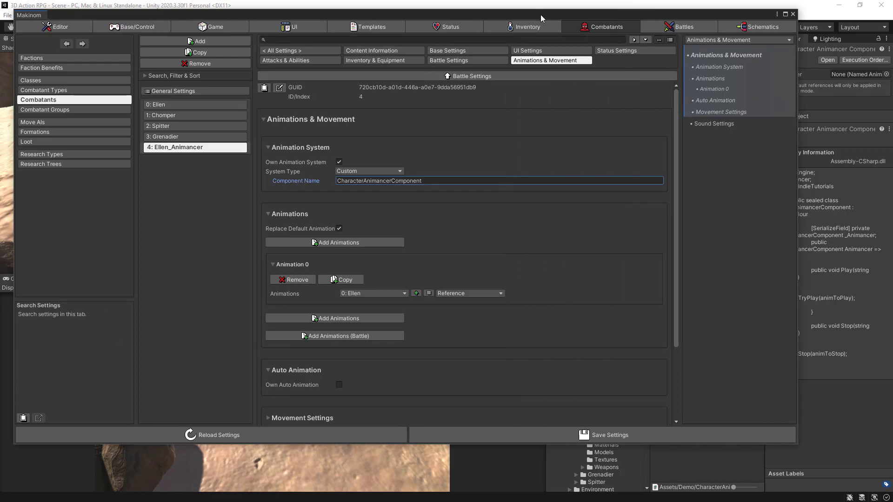
{"action": "left_click_drag", "start_coordinate": [538, 15], "coordinate": [560, 36]}
{"action": "left_click", "coordinate": [512, 459]}
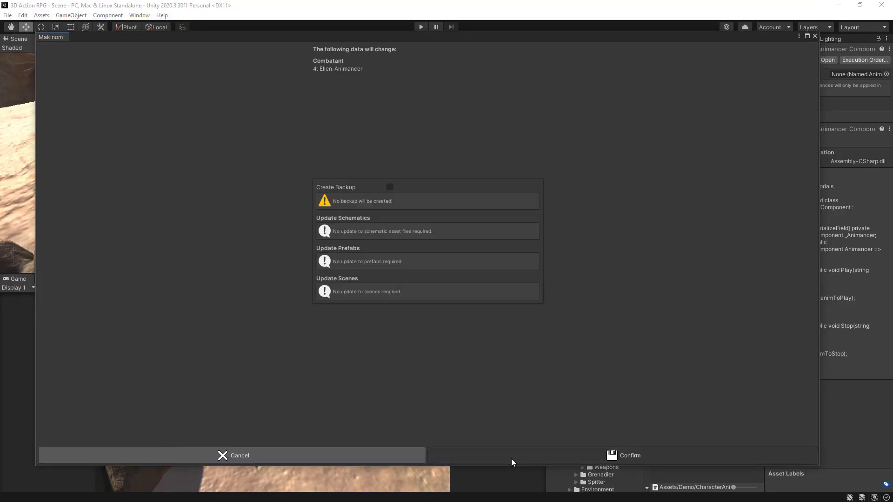
{"action": "key", "text": "Return"}
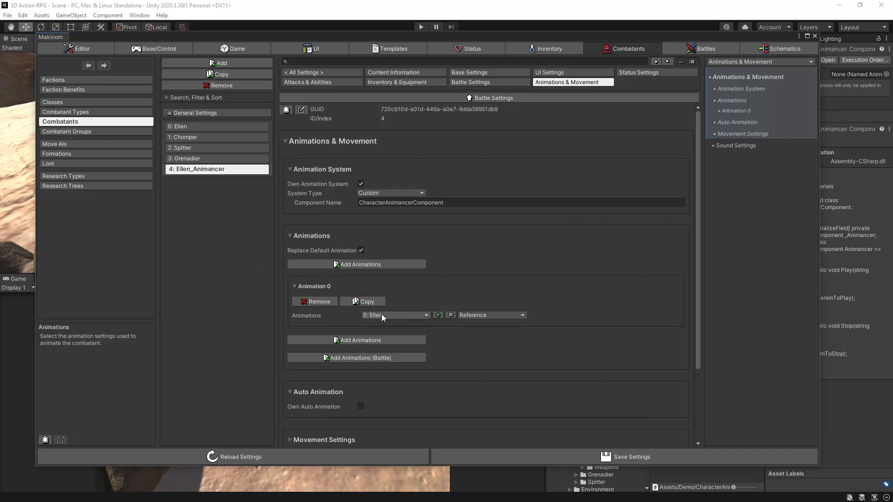
Add a new entry to Base/Control > Animations and name it Animancer.
{"action": "left_click", "coordinate": [157, 49]}
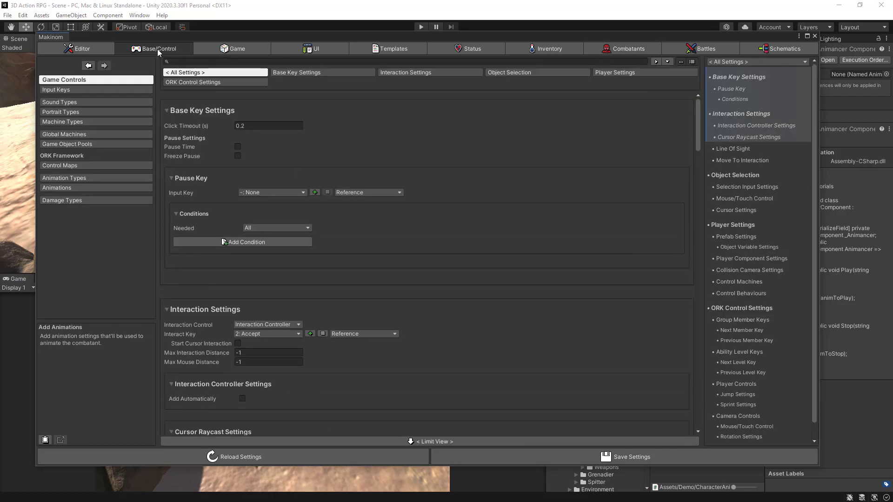
{"action": "left_click", "coordinate": [77, 187]}
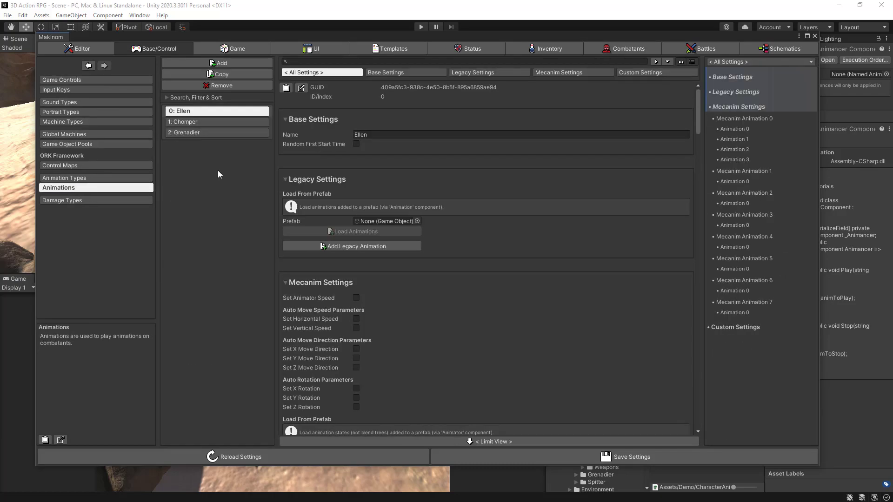
{"action": "left_click", "coordinate": [239, 62]}
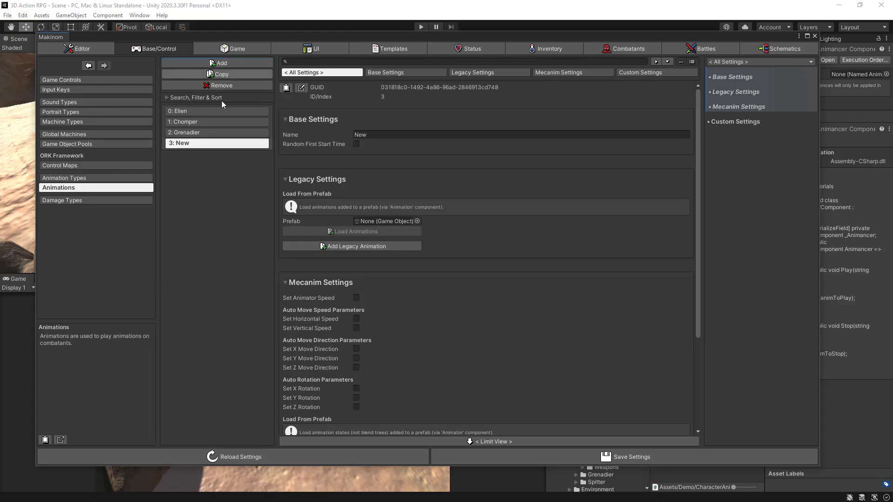
{"action": "left_click", "coordinate": [375, 135]}
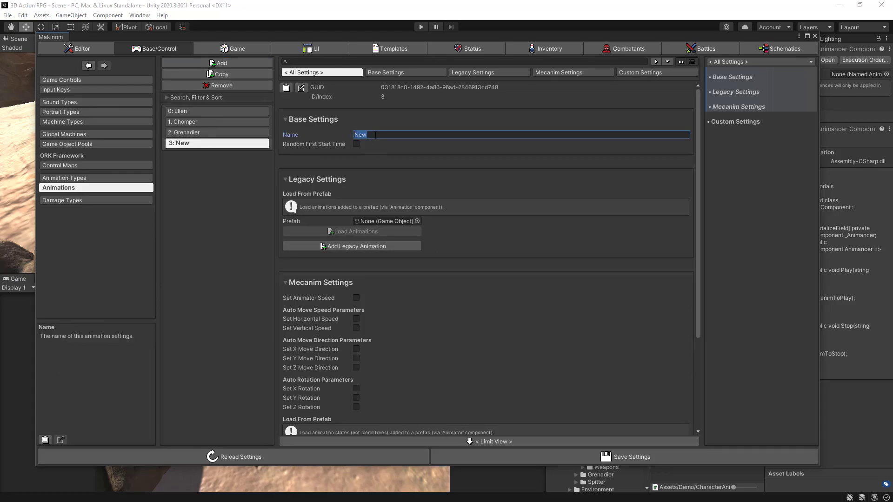
{"action": "type", "text": "Animancer"}
Add a custom animation of type Idle to the Animancer setting.
{"action": "left_click", "coordinate": [289, 180]}
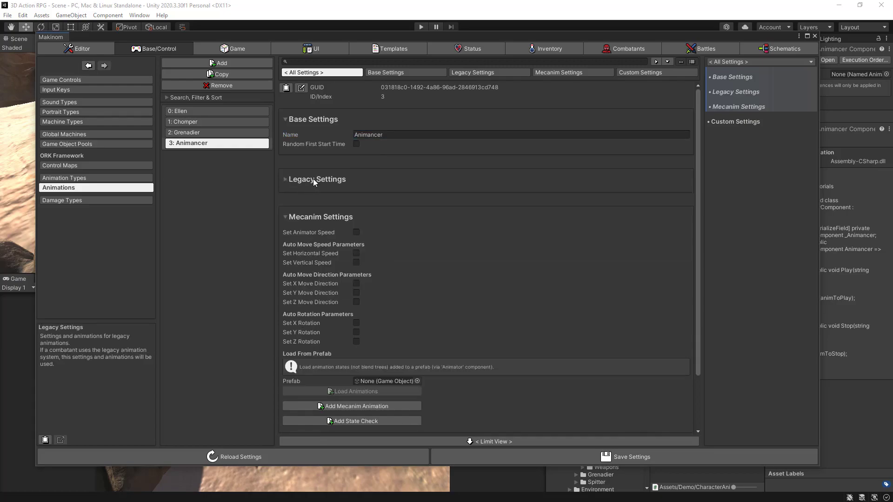
{"action": "left_click", "coordinate": [297, 217]}
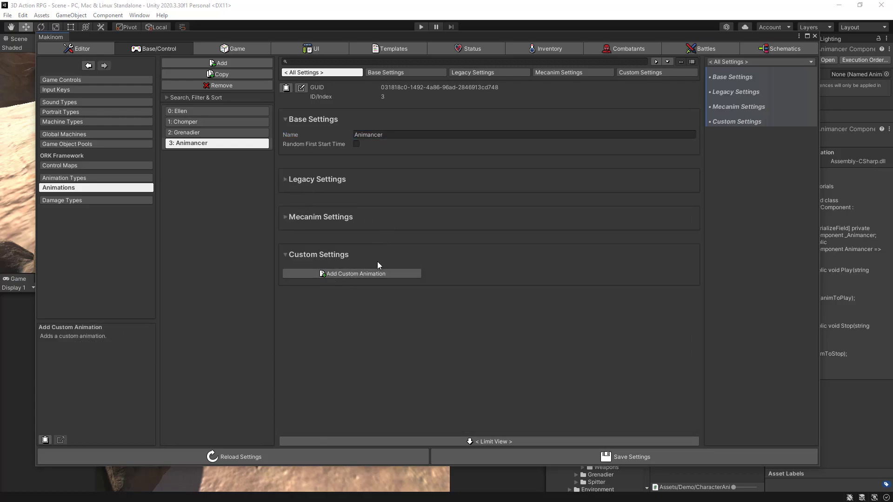
{"action": "left_click", "coordinate": [649, 74]}
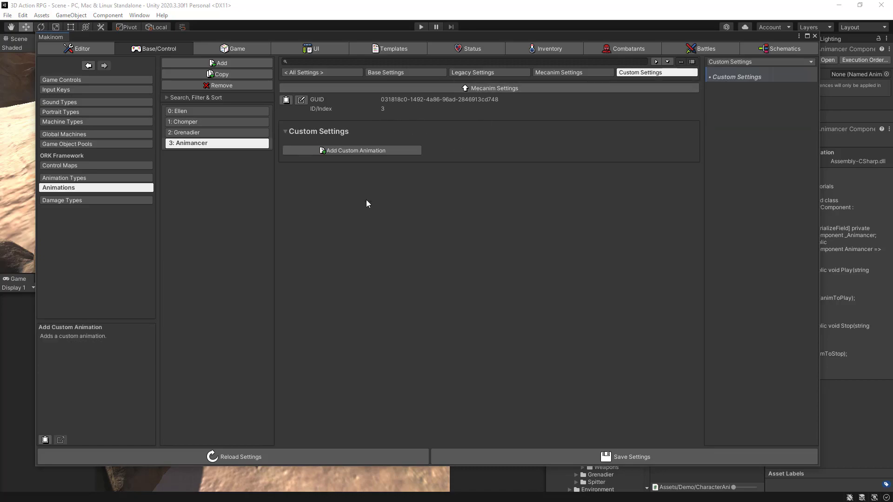
{"action": "left_click", "coordinate": [349, 149]}
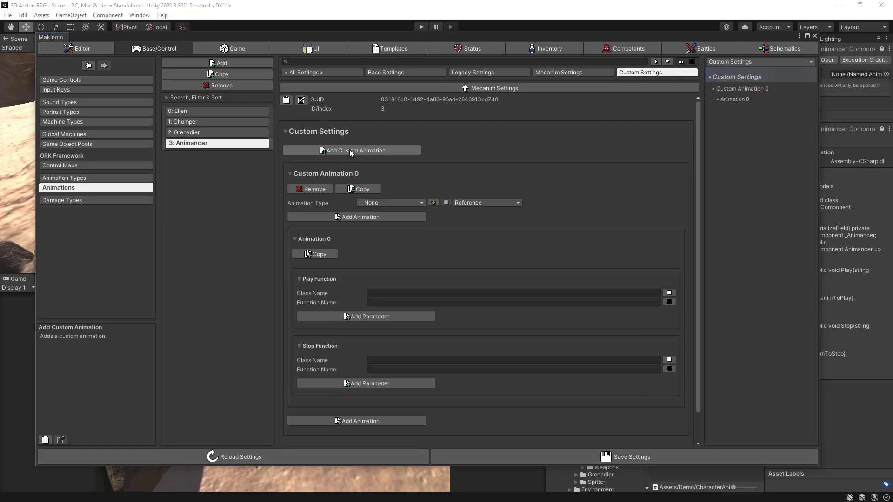
{"action": "left_click", "coordinate": [403, 204]}
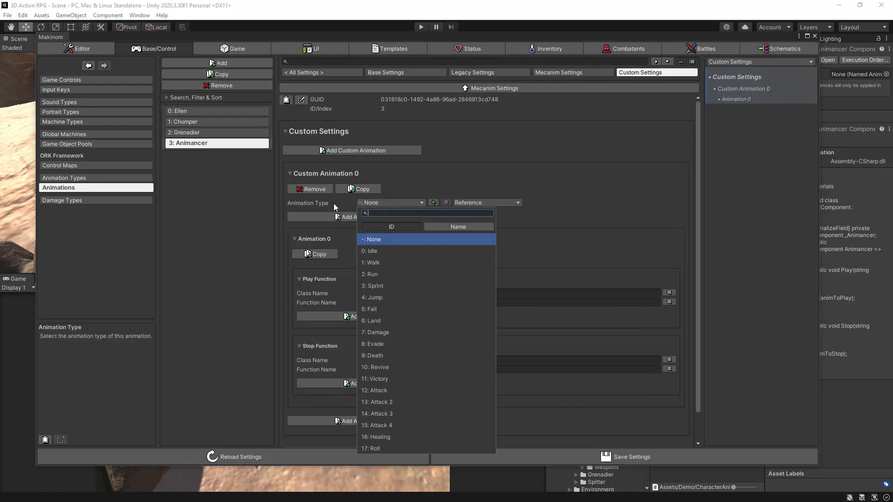
{"action": "left_click", "coordinate": [386, 250]}
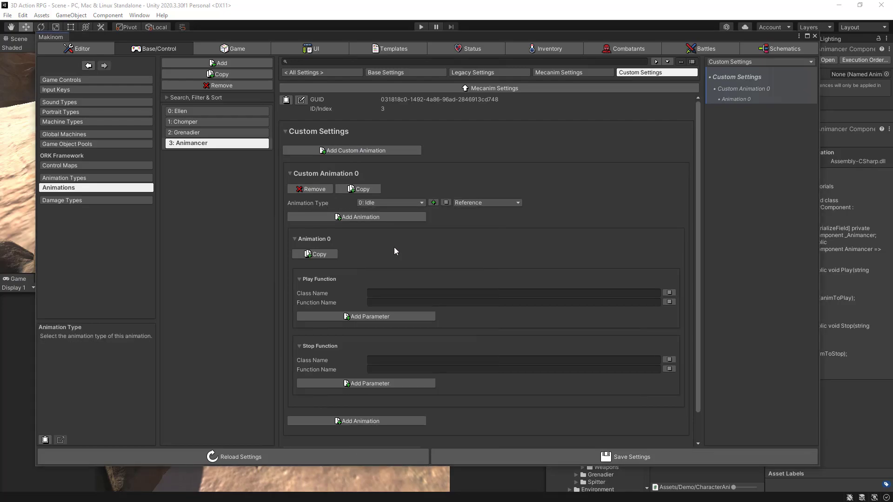
Set its play function to CharacterAnimancerComponent's Play.
{"action": "left_click", "coordinate": [391, 292]}
{"action": "type", "text": "CharacterAnimancerComponent"}
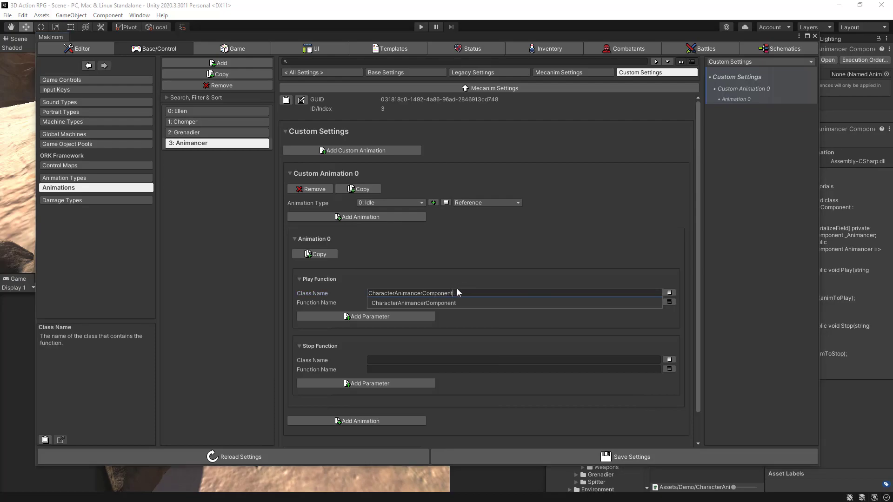
{"action": "left_click", "coordinate": [440, 267]}
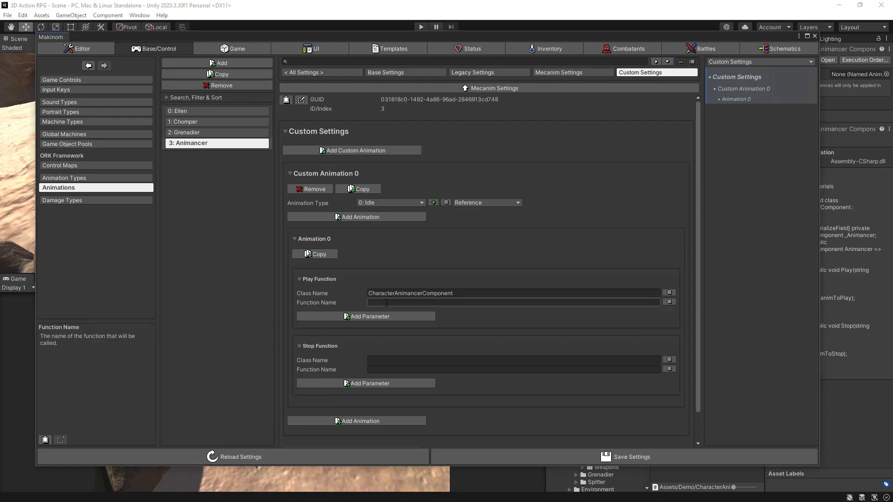
{"action": "type", "text": "Pla"}
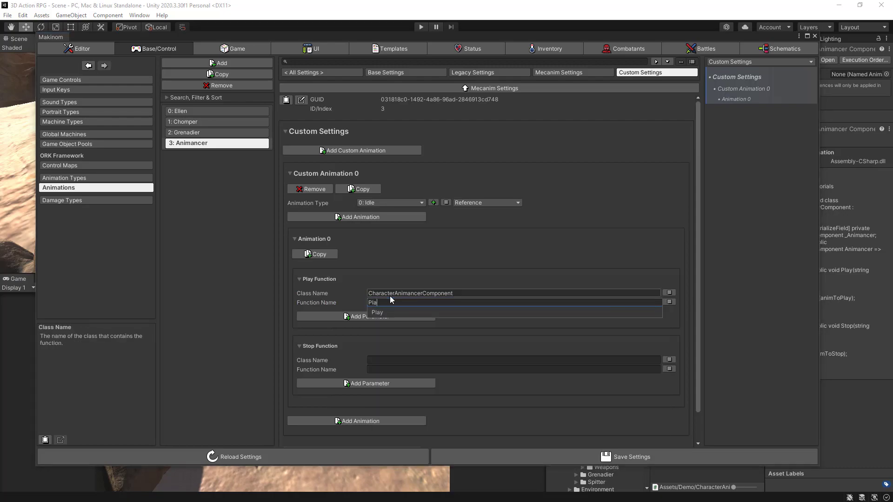
{"action": "type", "text": "y"}
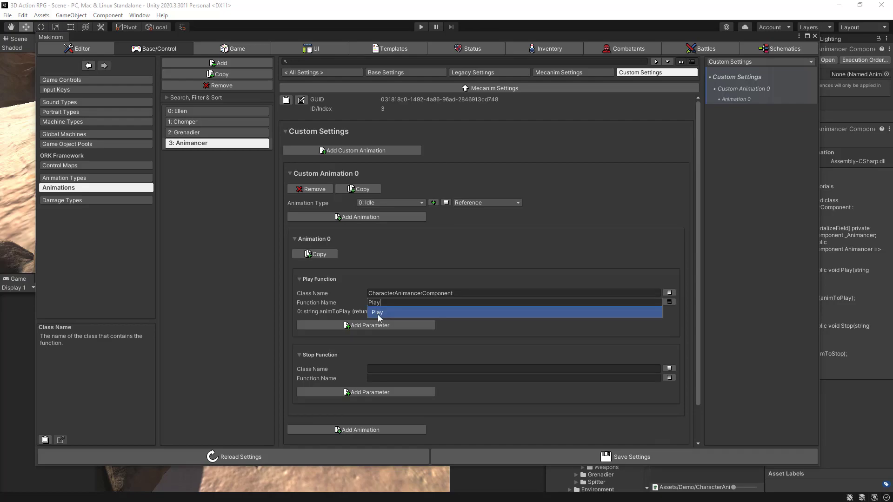
{"action": "left_click", "coordinate": [377, 314]}
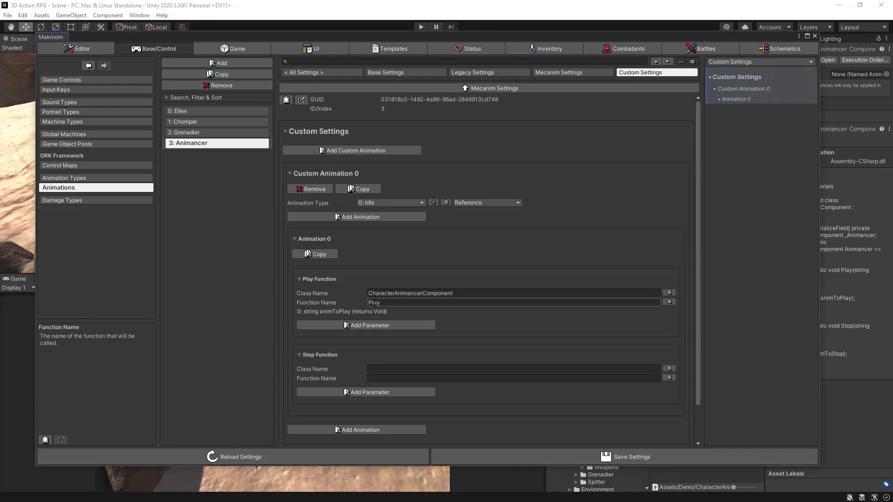
{"action": "left_click", "coordinate": [313, 315]}
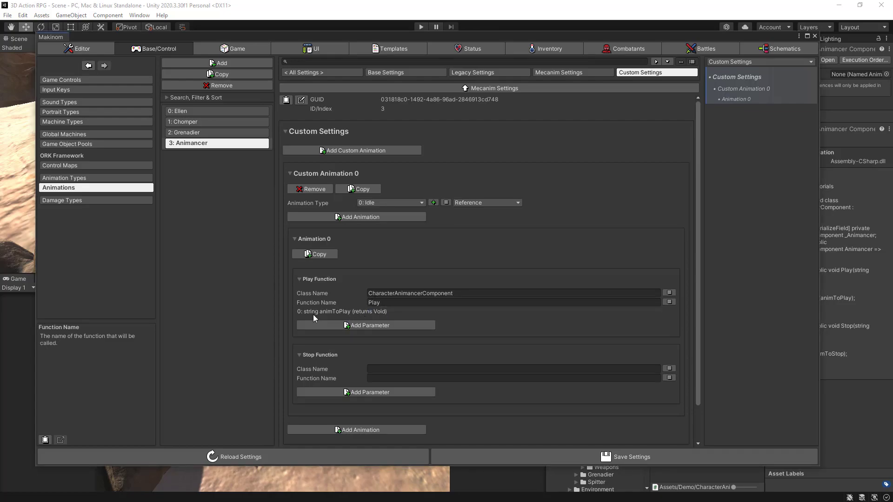
Add a play-function parameter with the string value EllenIdle.
{"action": "left_click", "coordinate": [364, 325]}
{"action": "scroll", "coordinate": [418, 332], "scroll_direction": "down", "scroll_amount": 3}
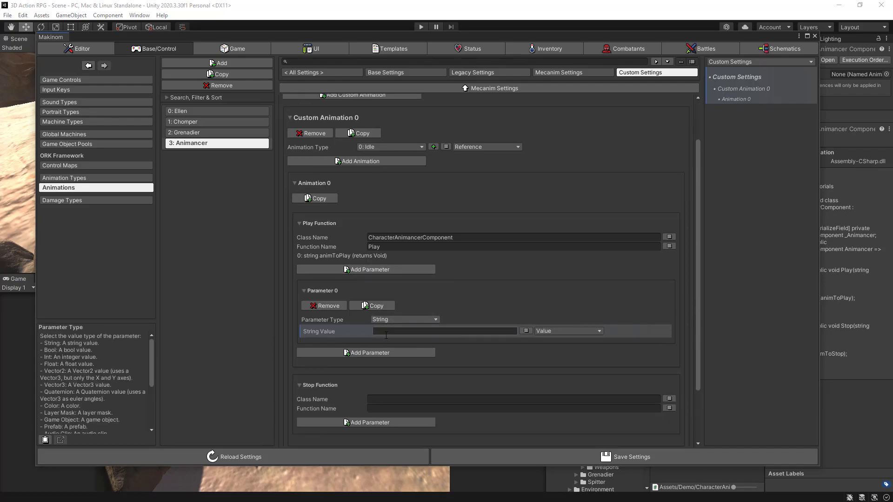
{"action": "left_click", "coordinate": [385, 332]}
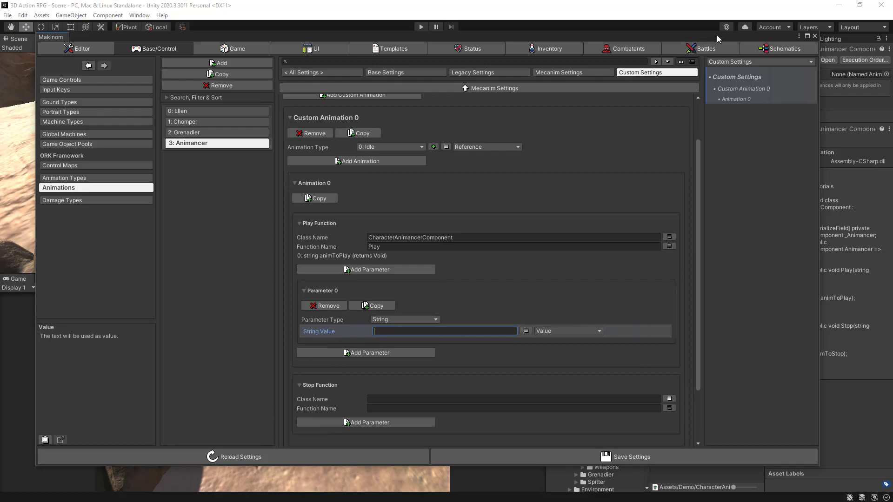
{"action": "left_click_drag", "start_coordinate": [716, 35], "coordinate": [558, 28]}
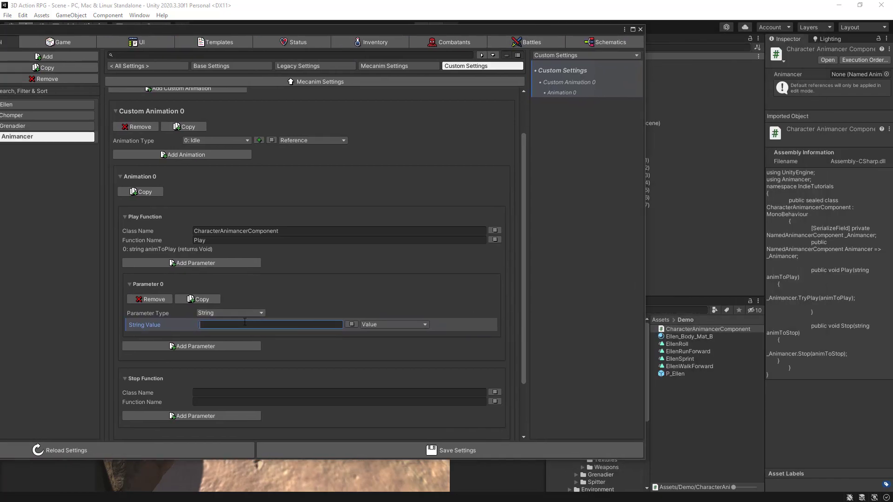
{"action": "type", "text": "EllenIdle"}
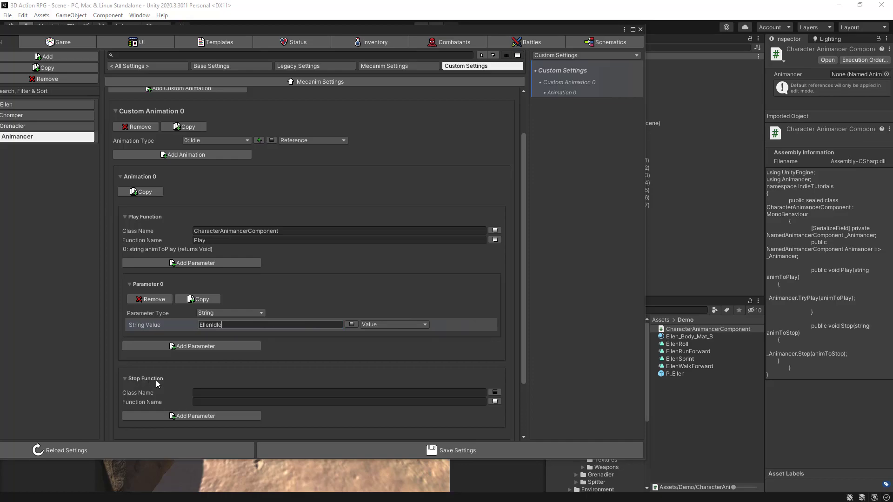
Set the stop function to CharacterAnimancerComponent's Stop with an EllenIdle parameter.
{"action": "left_click", "coordinate": [237, 393]}
{"action": "type", "text": "CharacterAnimancerComponent"}
{"action": "left_click", "coordinate": [262, 402]}
{"action": "type", "text": "S"}
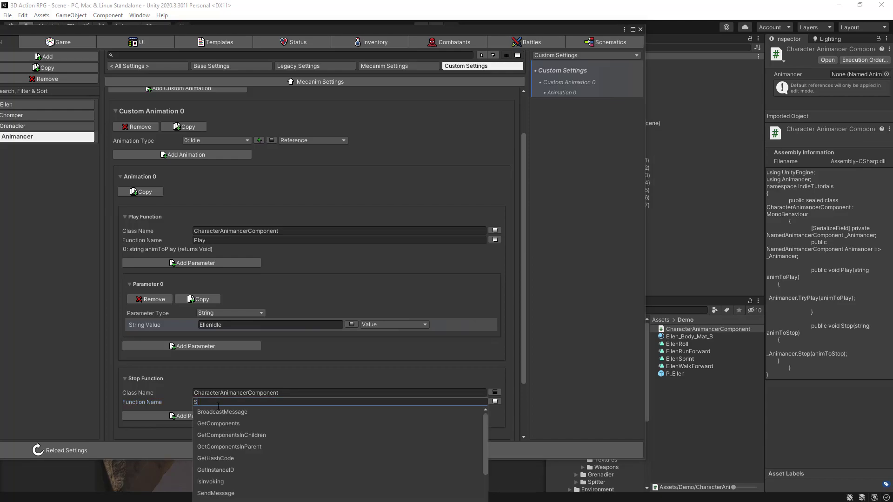
{"action": "type", "text": "top"}
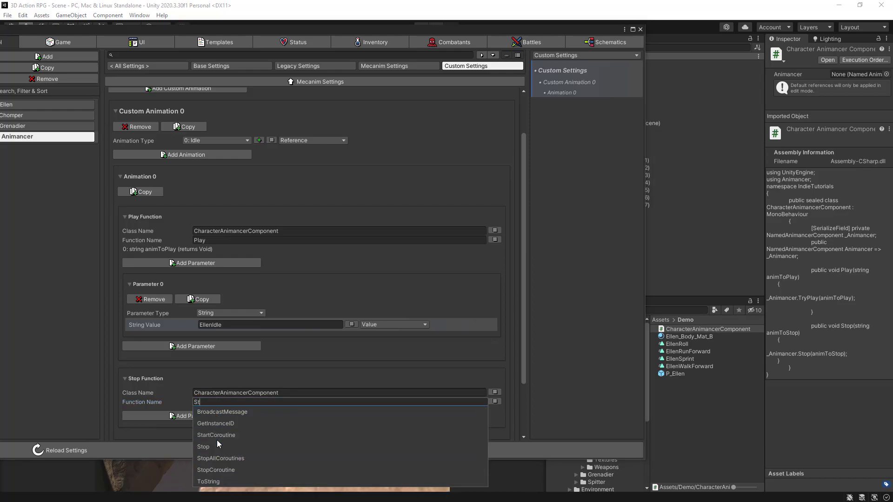
{"action": "left_click", "coordinate": [216, 415]}
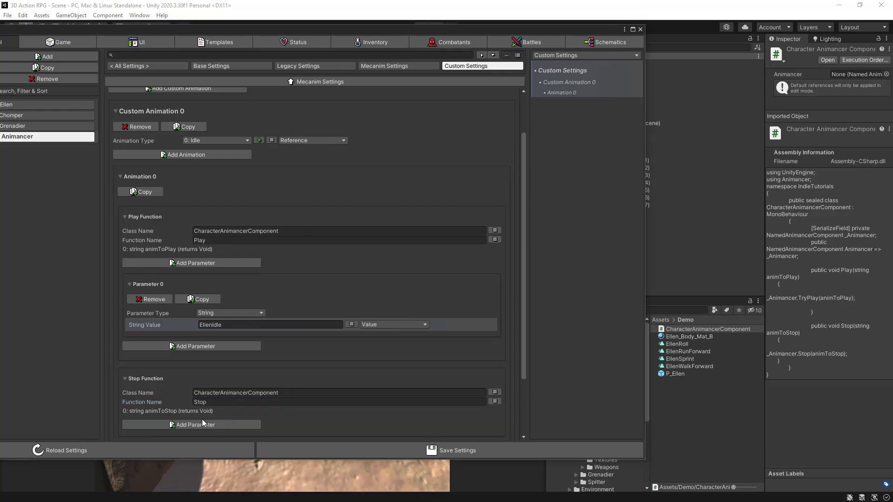
{"action": "left_click", "coordinate": [197, 425]}
{"action": "scroll", "coordinate": [429, 349], "scroll_direction": "down", "scroll_amount": 1}
{"action": "scroll", "coordinate": [430, 349], "scroll_direction": "down", "scroll_amount": 3}
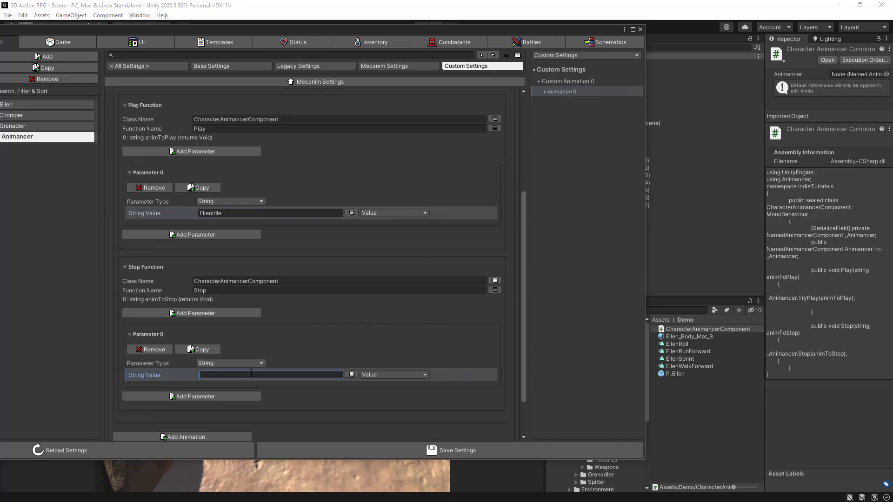
{"action": "type", "text": "EllenIdle"}
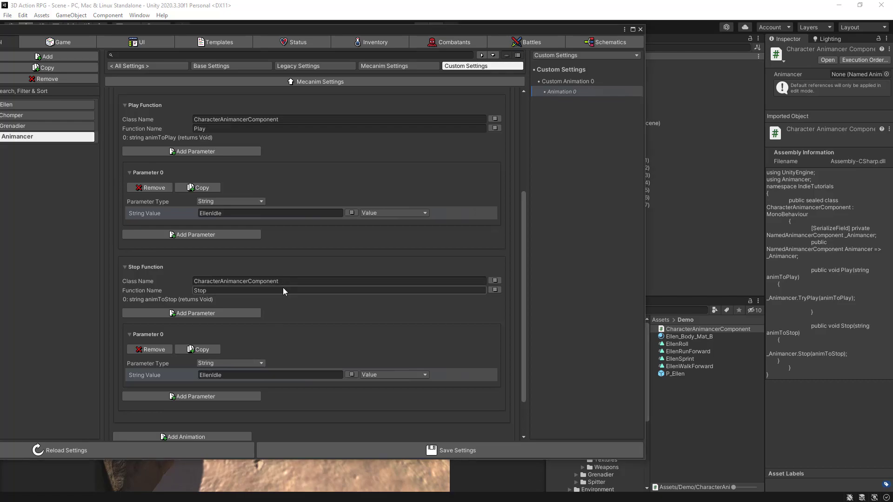
Save and confirm the Animancer animation settings.
{"action": "left_click", "coordinate": [406, 450]}
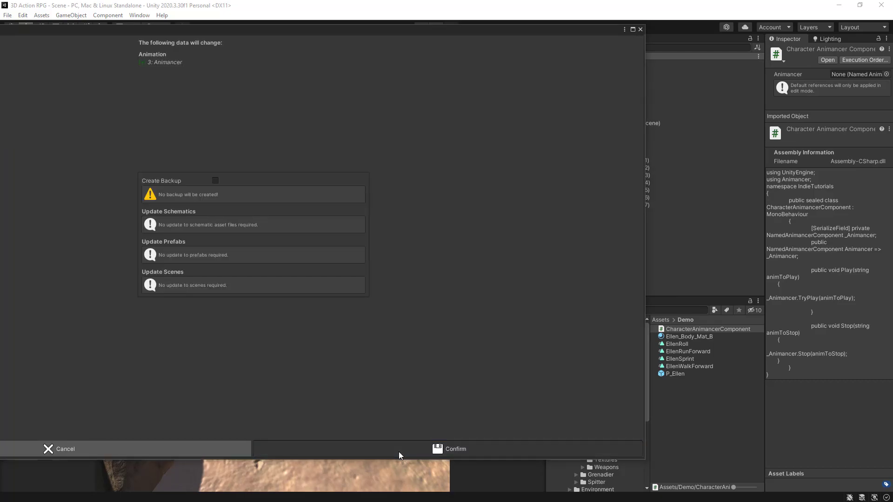
{"action": "left_click", "coordinate": [399, 453]}
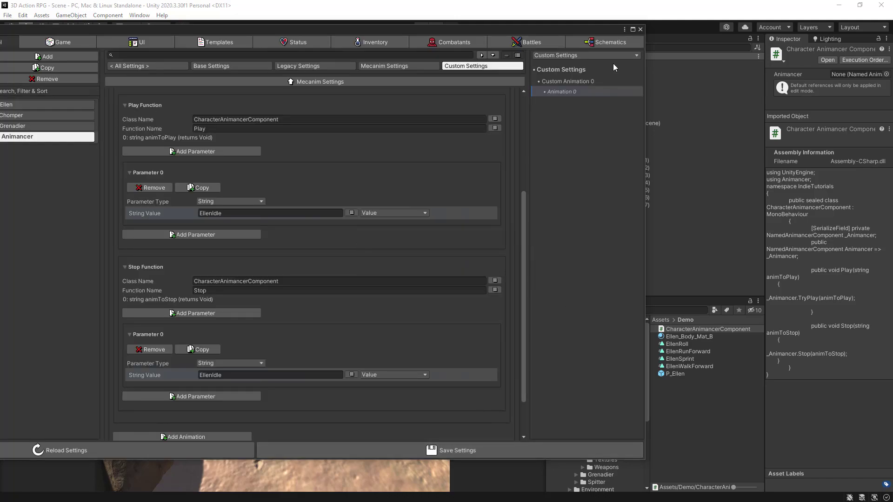
{"action": "left_click", "coordinate": [632, 30]}
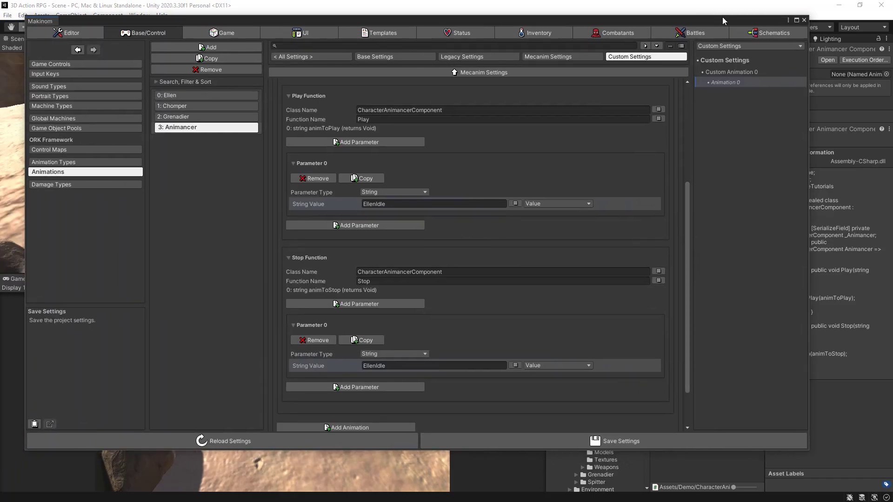
Open the StartGame schematic in the Makinom schematic editor.
{"action": "left_click", "coordinate": [636, 27]}
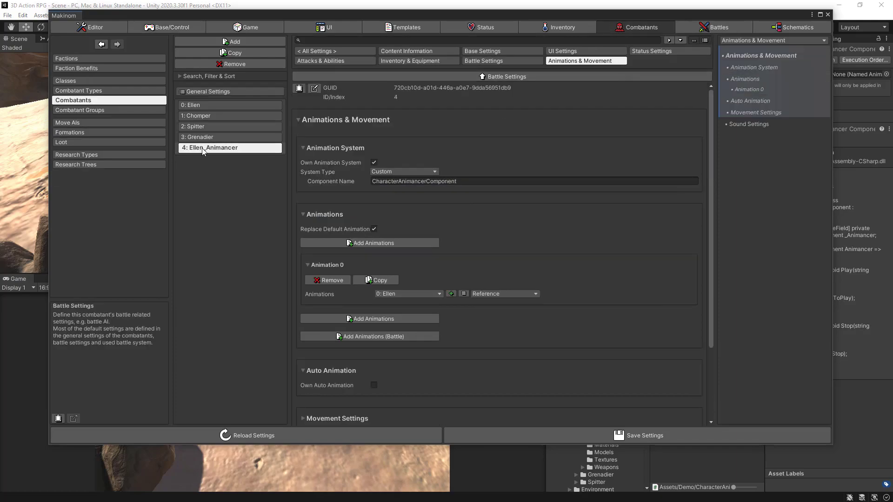
{"action": "left_click", "coordinate": [794, 27]}
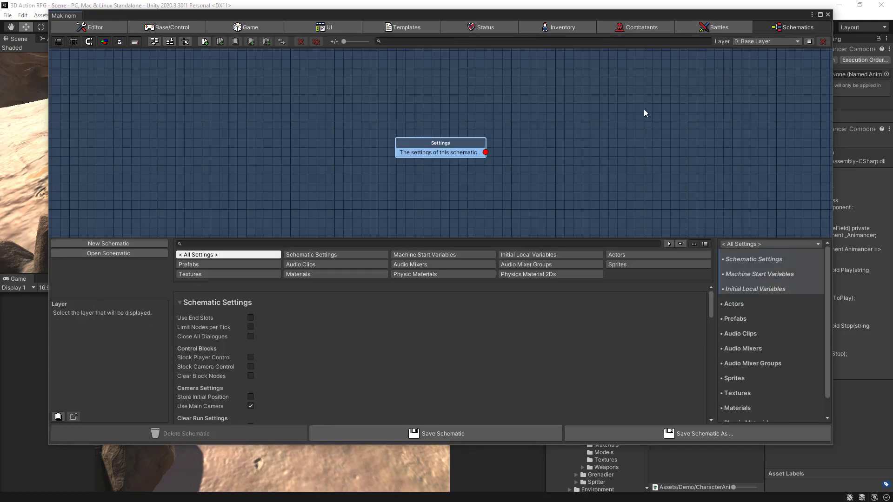
{"action": "left_click", "coordinate": [103, 253]}
{"action": "scroll", "coordinate": [107, 308], "scroll_direction": "down", "scroll_amount": 5}
{"action": "scroll", "coordinate": [110, 305], "scroll_direction": "up", "scroll_amount": 5}
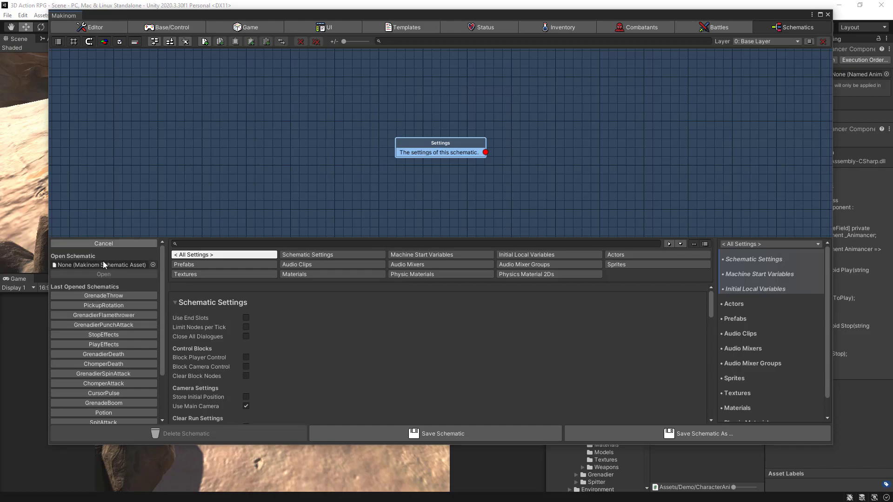
{"action": "left_click", "coordinate": [152, 265]}
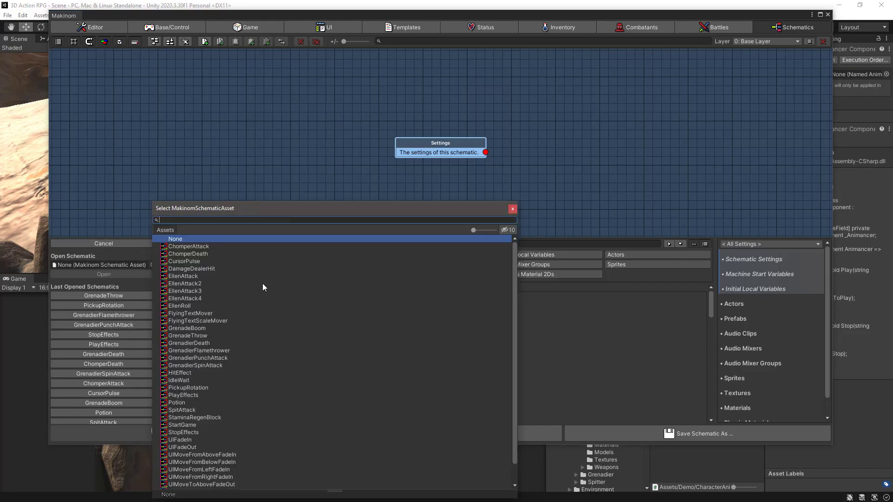
{"action": "scroll", "coordinate": [214, 351], "scroll_direction": "down", "scroll_amount": 1}
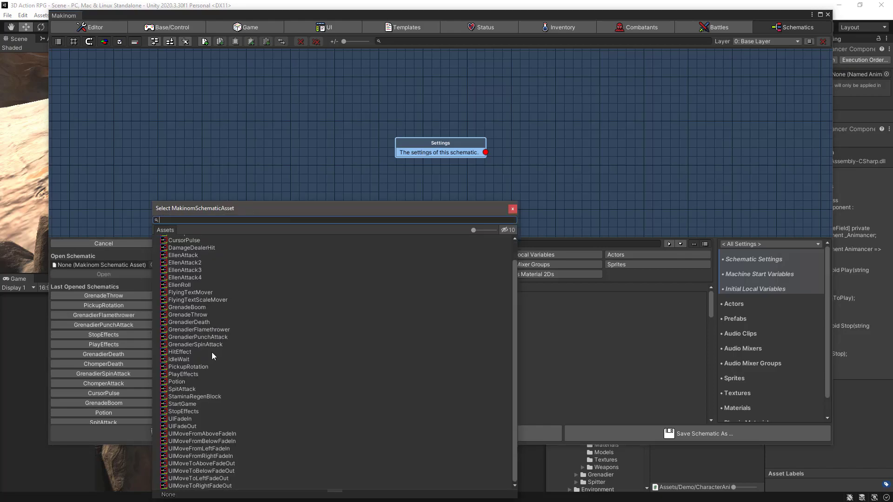
{"action": "double_click", "coordinate": [180, 403]}
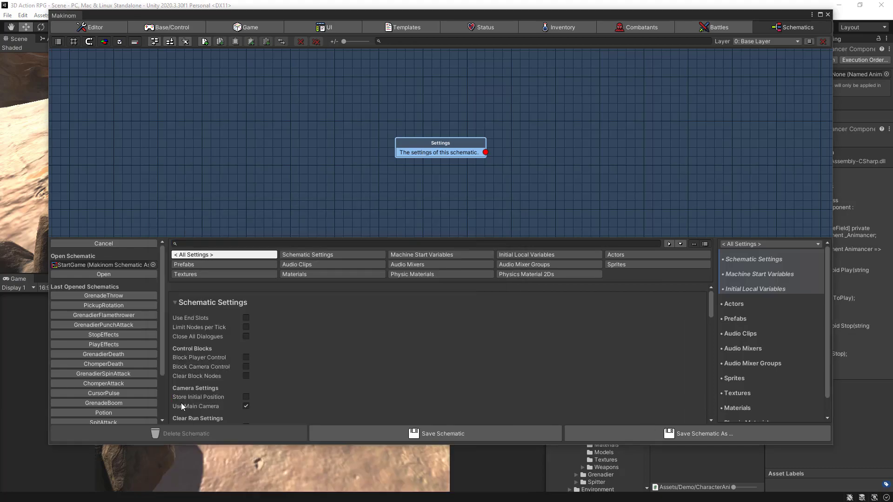
{"action": "left_click", "coordinate": [99, 274]}
Set the Join Group node's combatant to 4: Ellen_Animancer and save the schematic.
{"action": "left_click", "coordinate": [527, 147]}
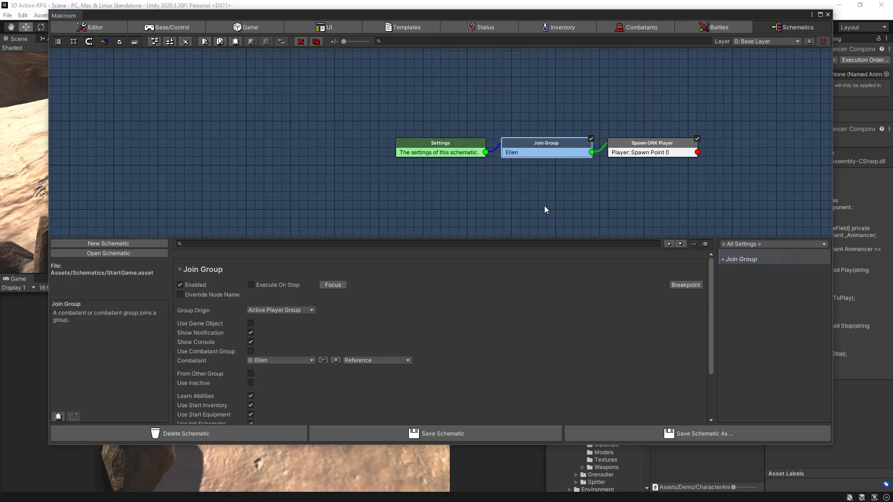
{"action": "left_click", "coordinate": [265, 361]}
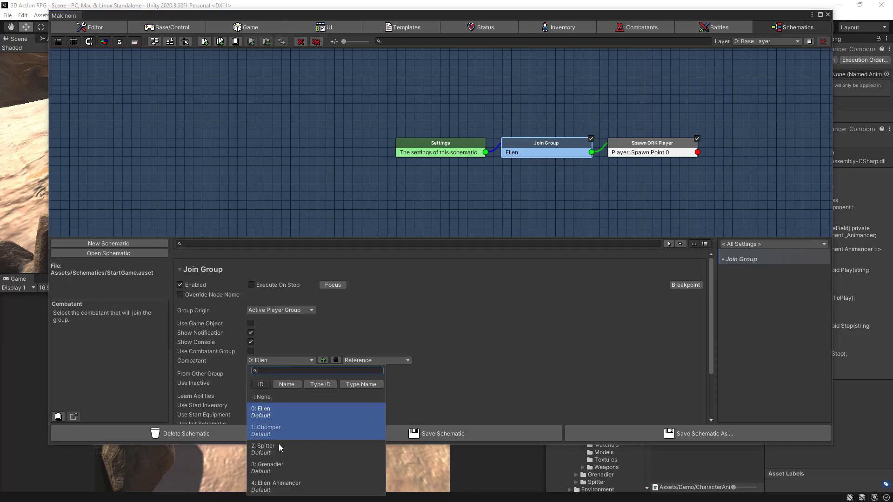
{"action": "left_click", "coordinate": [262, 489]}
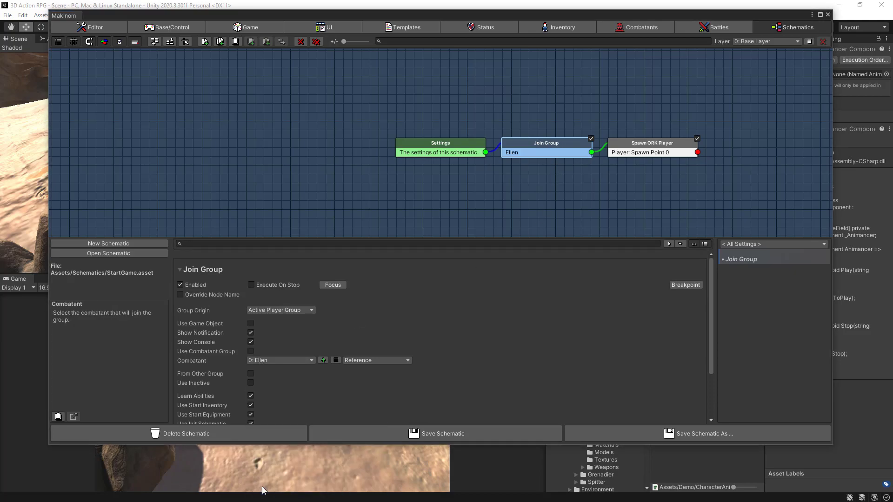
{"action": "left_click", "coordinate": [445, 436]}
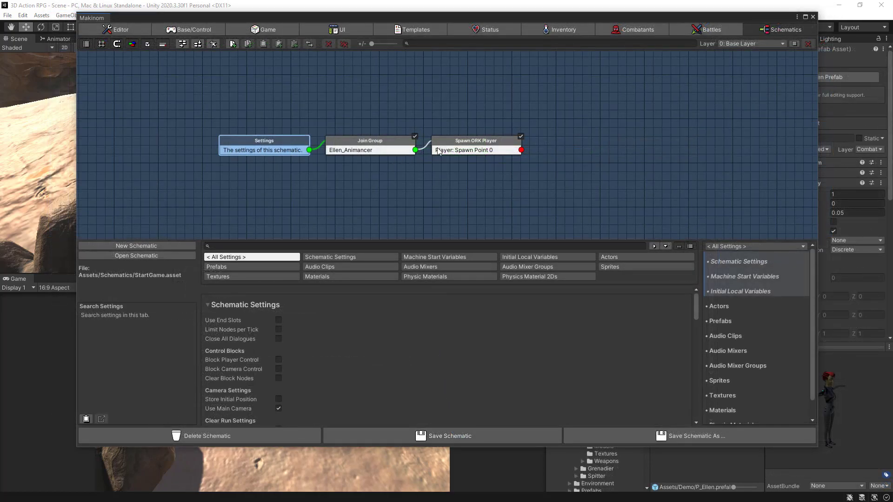
In ORK Control Settings, set Player Controls move type to Character Controller and save.
{"action": "left_click", "coordinate": [192, 30]}
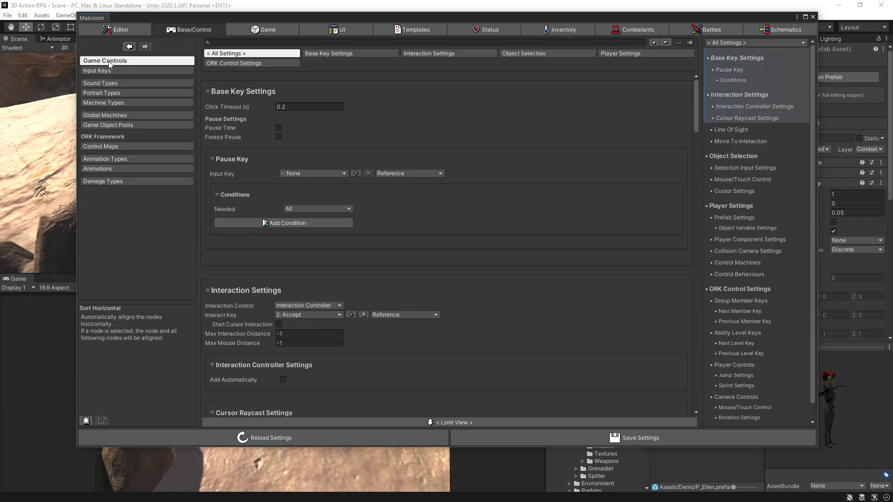
{"action": "left_click", "coordinate": [220, 62]}
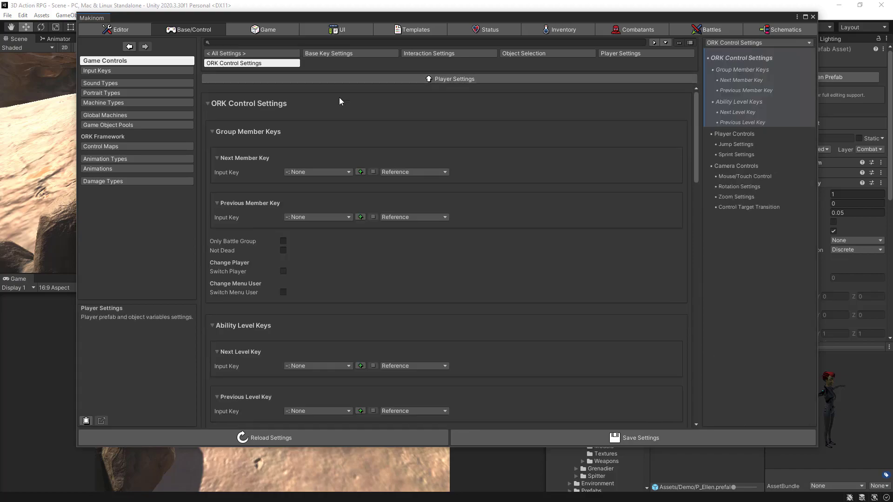
{"action": "scroll", "coordinate": [430, 133], "scroll_direction": "down", "scroll_amount": 15}
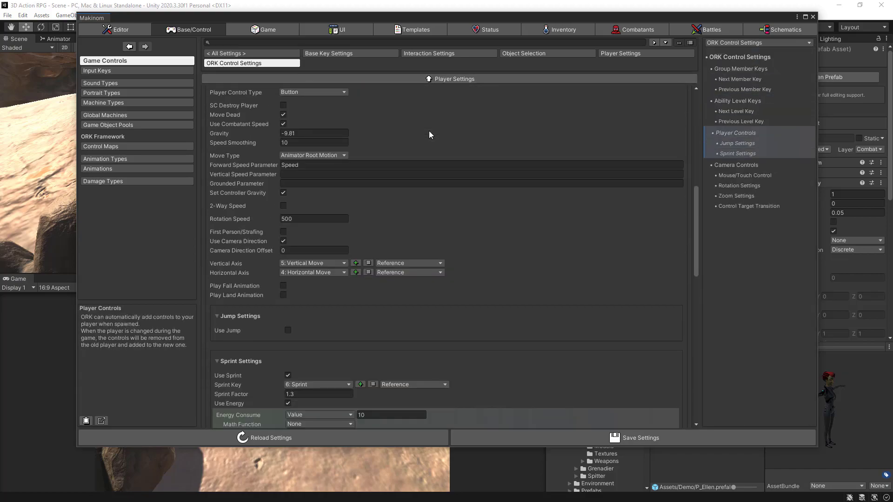
{"action": "scroll", "coordinate": [429, 132], "scroll_direction": "up", "scroll_amount": 1}
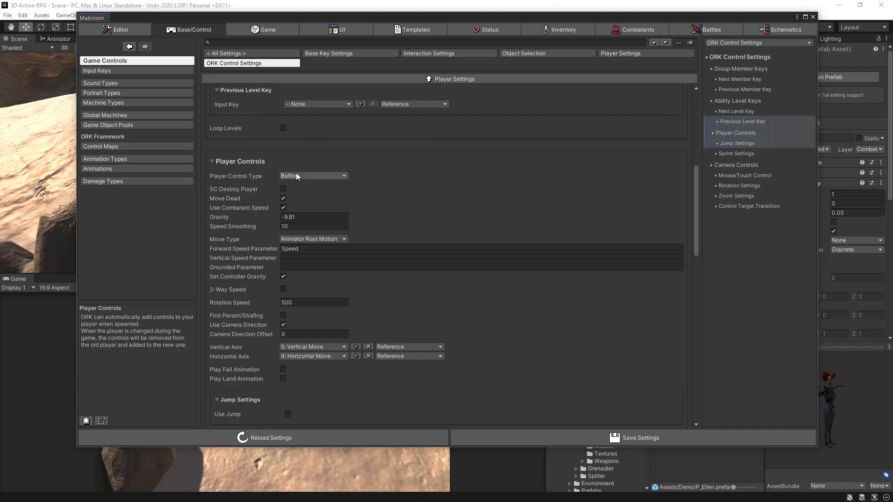
{"action": "mouse_move", "coordinate": [231, 176]}
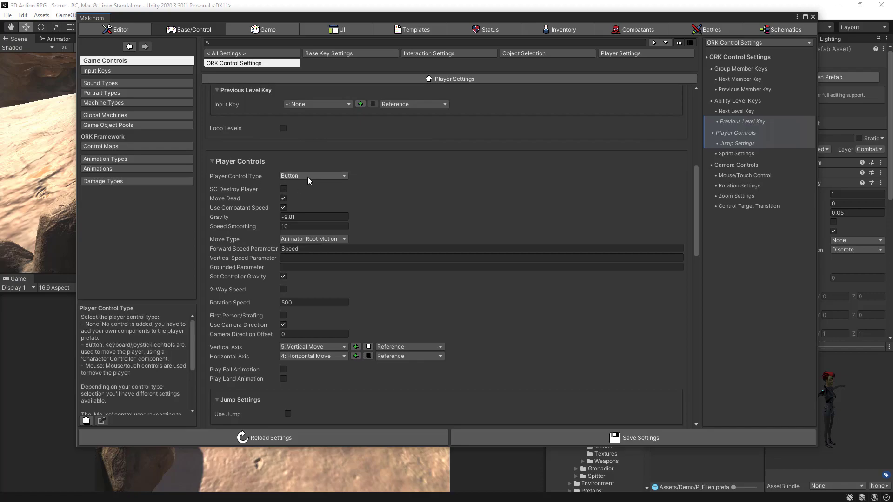
{"action": "mouse_move", "coordinate": [210, 241]}
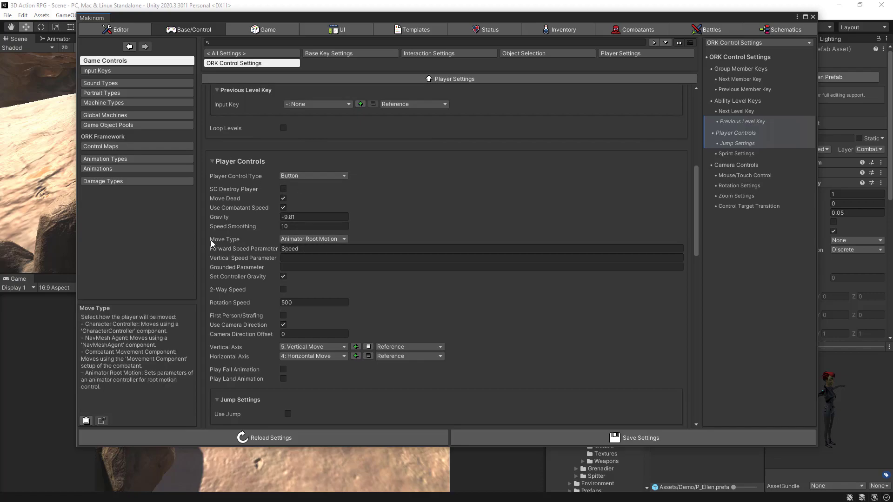
{"action": "left_click", "coordinate": [316, 236]}
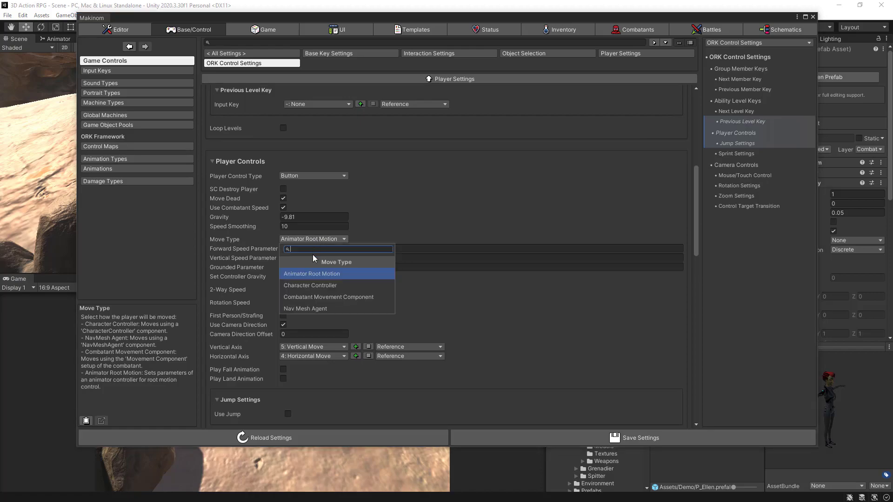
{"action": "left_click", "coordinate": [298, 286]}
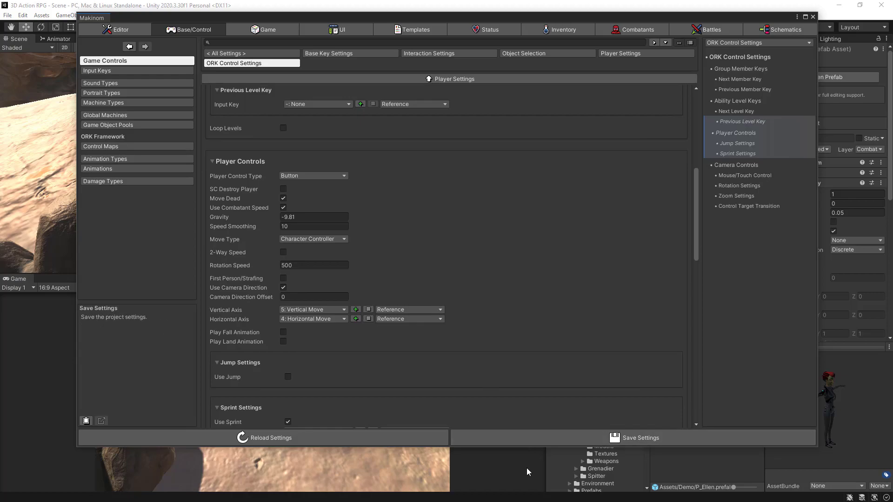
{"action": "left_click", "coordinate": [537, 439]}
{"action": "left_click", "coordinate": [535, 437]}
Drag P_Ellen onto Ellen_Animancer's Prefab field and save the combatant.
{"action": "left_click_drag", "start_coordinate": [703, 176], "coordinate": [658, 202]}
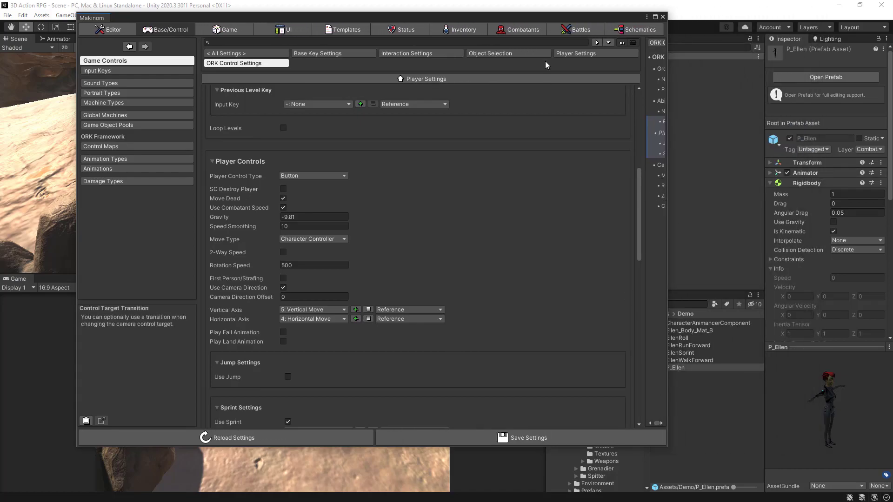
{"action": "left_click", "coordinate": [525, 28]}
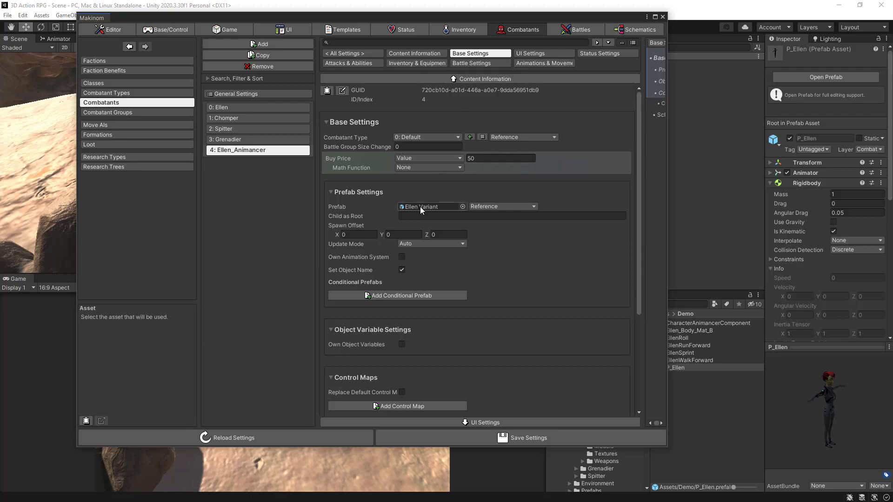
{"action": "left_click_drag", "start_coordinate": [677, 370], "coordinate": [419, 209]}
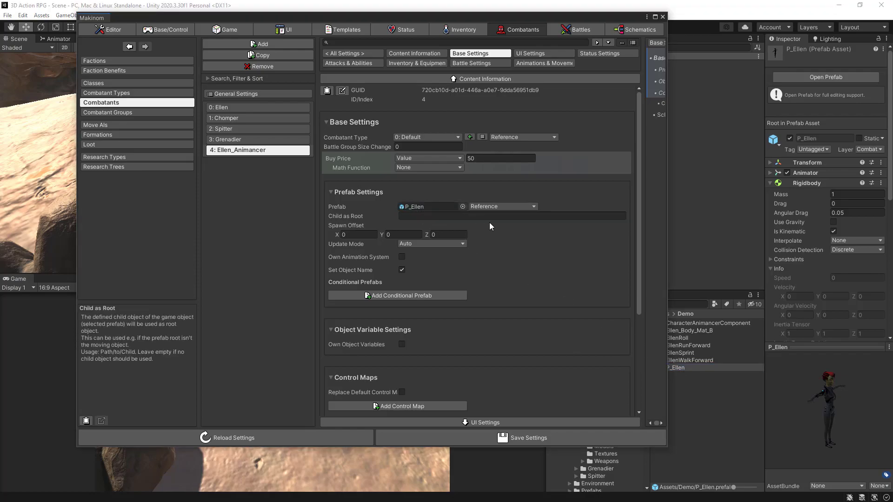
{"action": "left_click", "coordinate": [484, 436]}
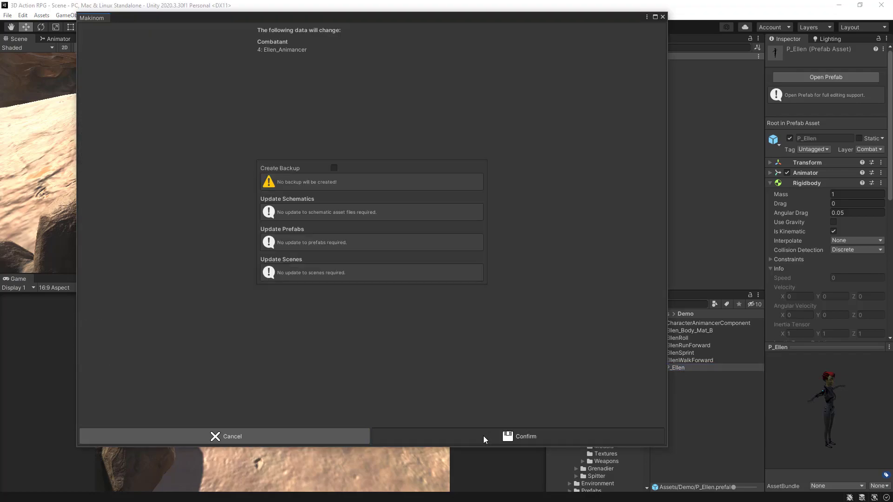
Confirm the prefab save and set Animation 0 to the 3: Animancer set.
{"action": "left_click", "coordinate": [484, 436]}
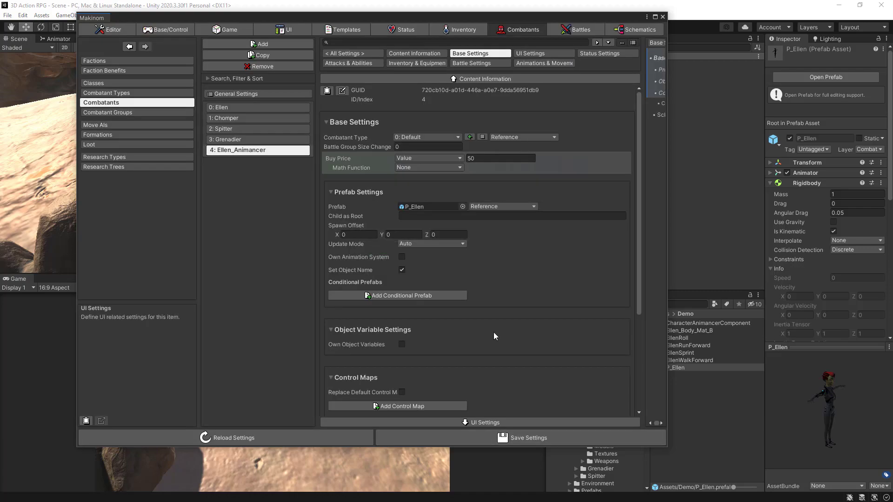
{"action": "left_click", "coordinate": [538, 64]}
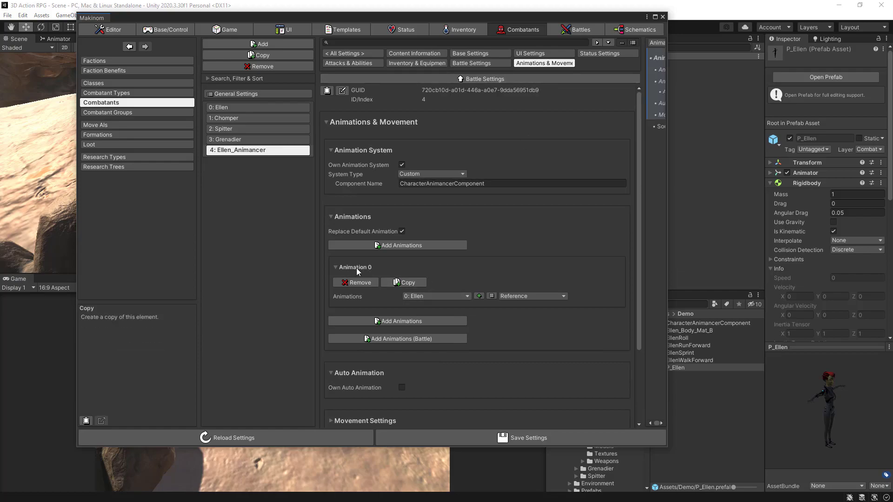
{"action": "left_click", "coordinate": [445, 296]}
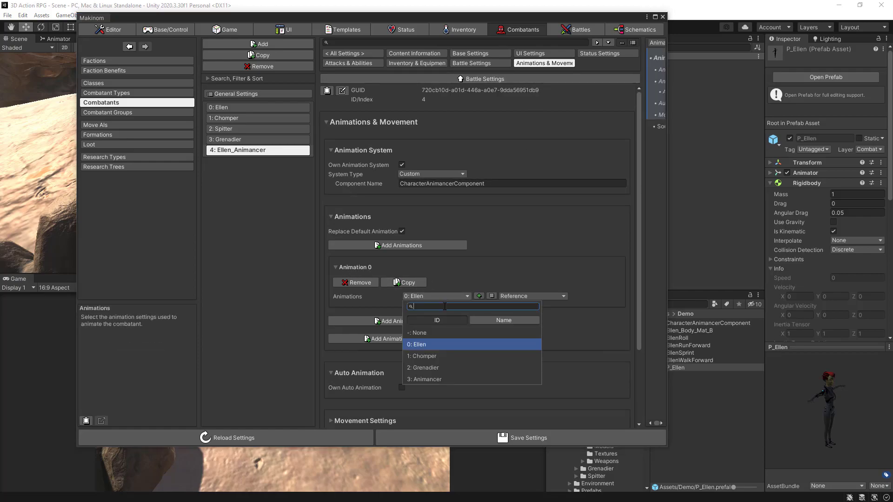
{"action": "left_click", "coordinate": [425, 378]}
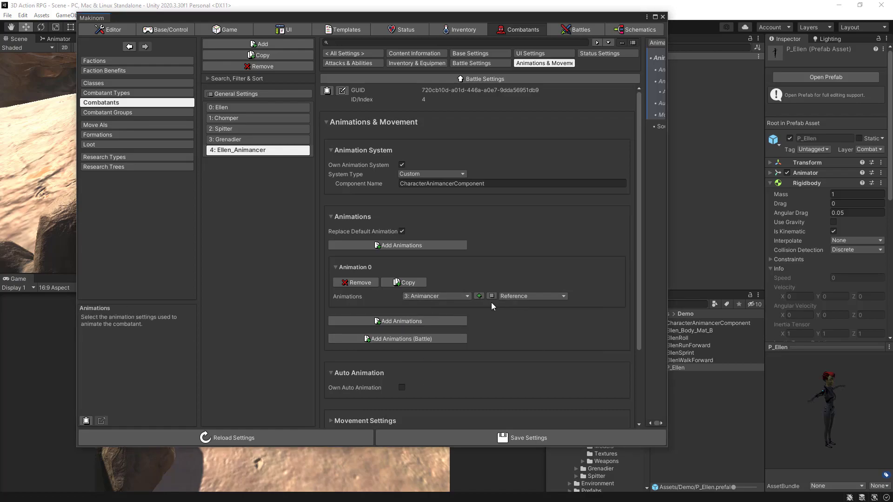
Enable Own Auto Animation and Use Auto Animation, expand Movement Settings (walk 3, run 8, sprint 14), and save.
{"action": "scroll", "coordinate": [491, 302], "scroll_direction": "down", "scroll_amount": 3}
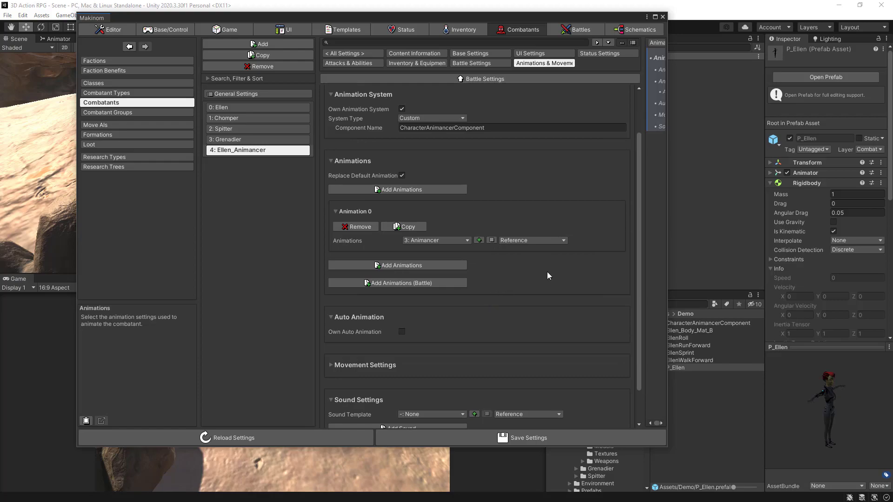
{"action": "left_click", "coordinate": [401, 332]}
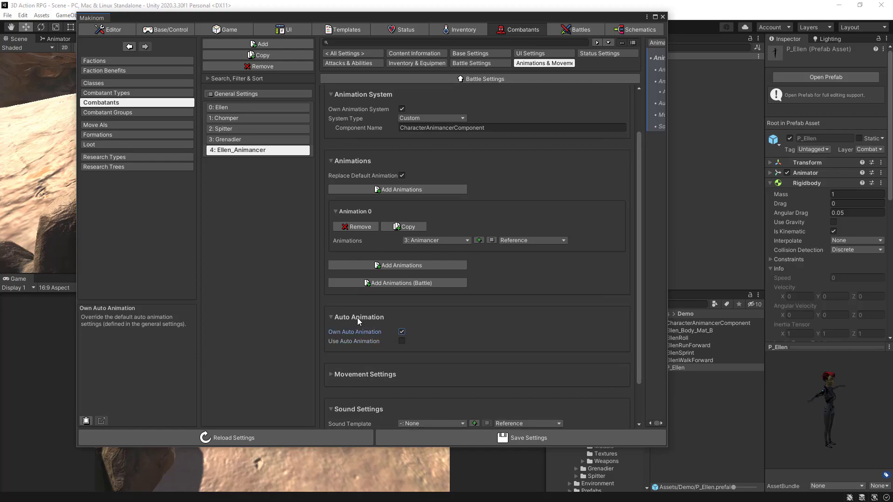
{"action": "scroll", "coordinate": [445, 327], "scroll_direction": "down", "scroll_amount": 3}
{"action": "left_click", "coordinate": [401, 290]}
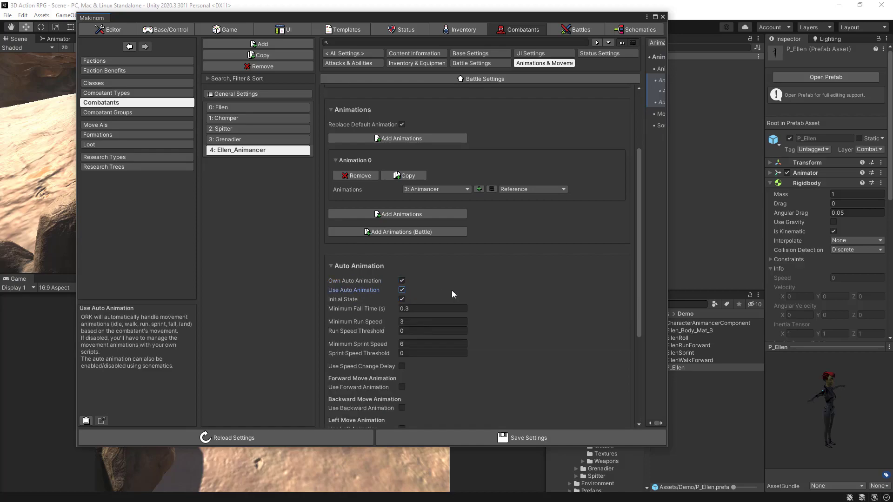
{"action": "scroll", "coordinate": [452, 293], "scroll_direction": "down", "scroll_amount": 3}
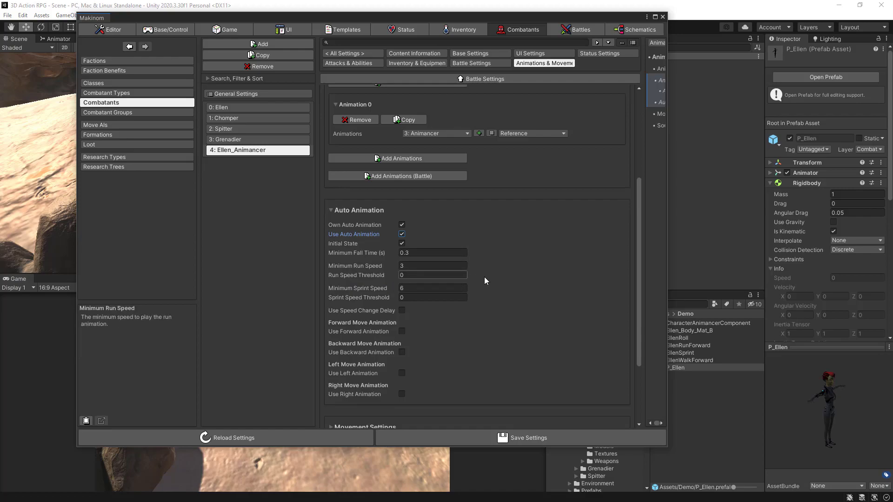
{"action": "scroll", "coordinate": [493, 279], "scroll_direction": "down", "scroll_amount": 3}
{"action": "scroll", "coordinate": [500, 283], "scroll_direction": "down", "scroll_amount": 3}
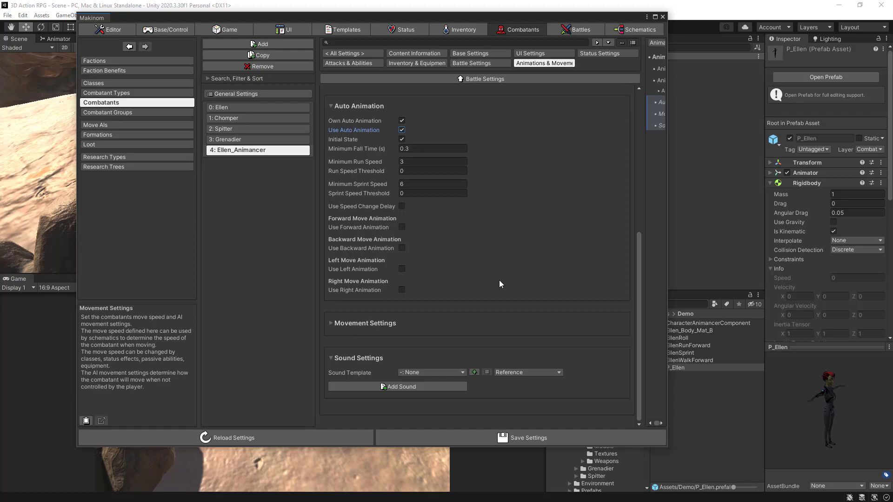
{"action": "left_click", "coordinate": [335, 325]}
{"action": "scroll", "coordinate": [433, 328], "scroll_direction": "down", "scroll_amount": 5}
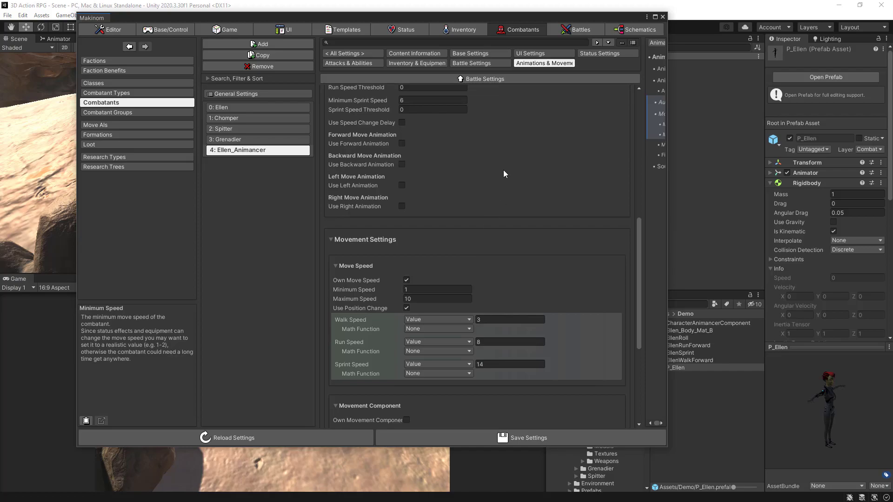
{"action": "left_click", "coordinate": [445, 441]}
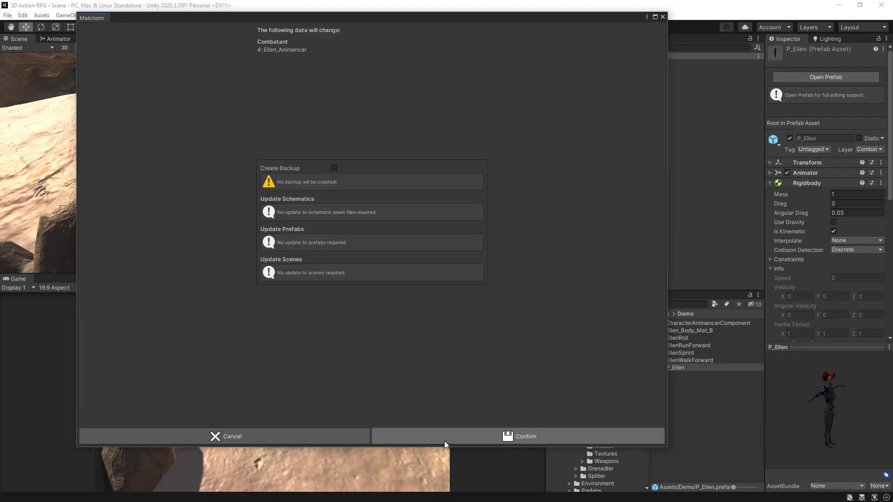
{"action": "left_click", "coordinate": [444, 440]}
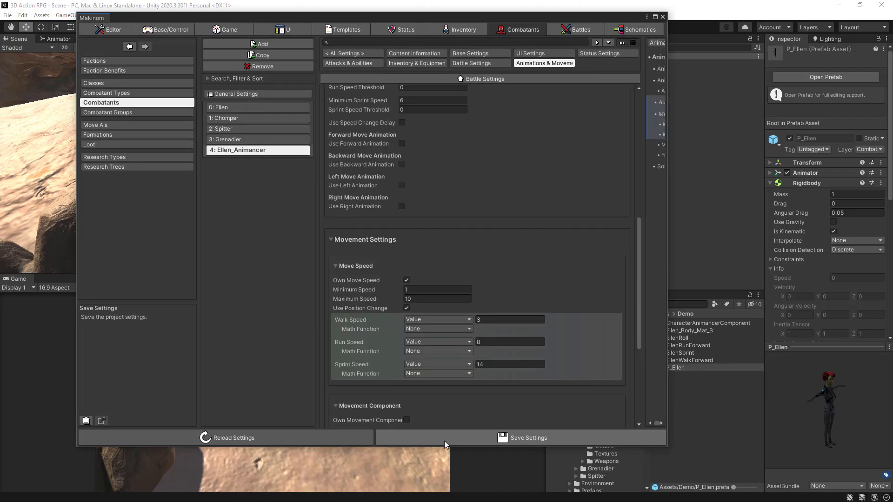
Close Makinom, enlarge the game view, start play mode and inspect Ellen_Animancer's components.
{"action": "left_click", "coordinate": [662, 17]}
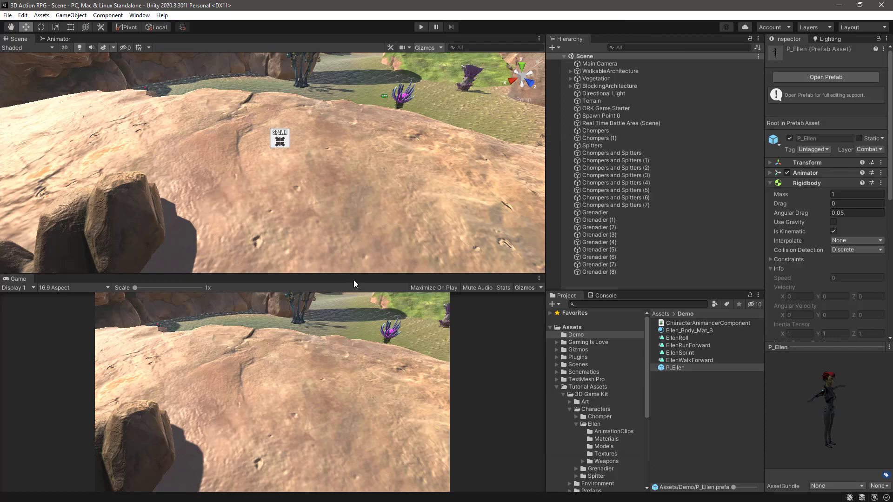
{"action": "left_click_drag", "start_coordinate": [353, 273], "coordinate": [359, 176]}
{"action": "left_click", "coordinate": [420, 28]}
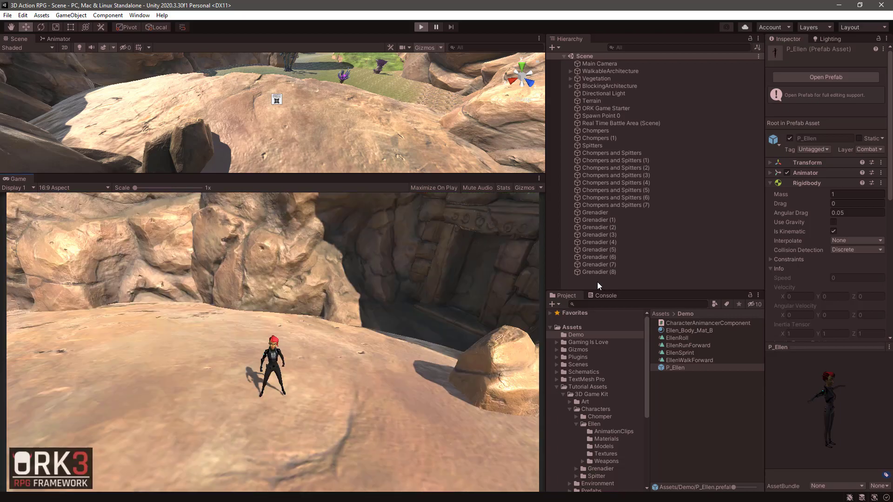
{"action": "right_click_drag", "start_coordinate": [325, 361], "coordinate": [292, 349]}
{"action": "scroll", "coordinate": [642, 173], "scroll_direction": "down", "scroll_amount": 5}
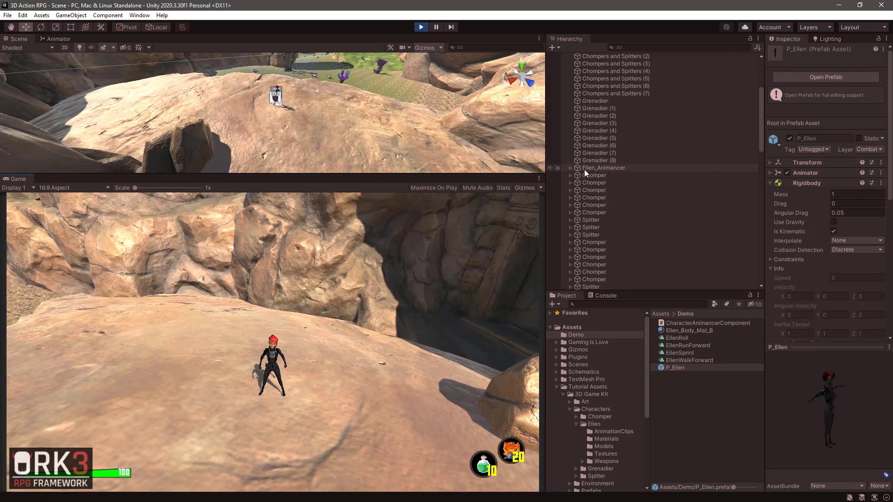
{"action": "left_click", "coordinate": [585, 169]}
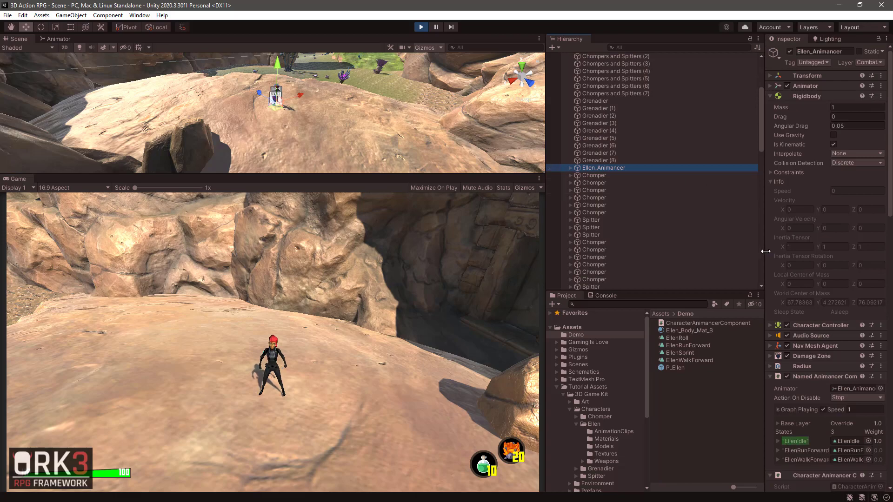
{"action": "left_click_drag", "start_coordinate": [767, 237], "coordinate": [707, 237]}
{"action": "left_click", "coordinate": [711, 95]}
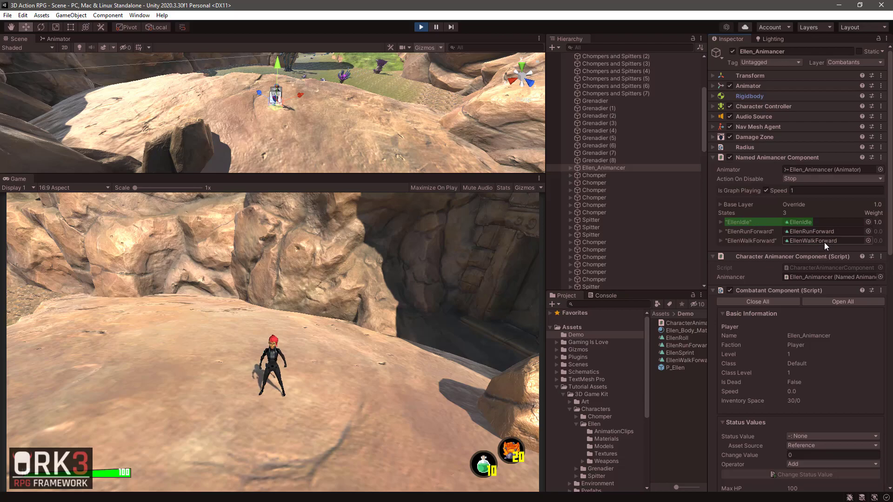
Run Ellen_Animancer around with W, Shift+W and D, then stop play mode.
{"action": "left_click_drag", "start_coordinate": [356, 387], "coordinate": [228, 376]}
{"action": "key", "text": "w"}
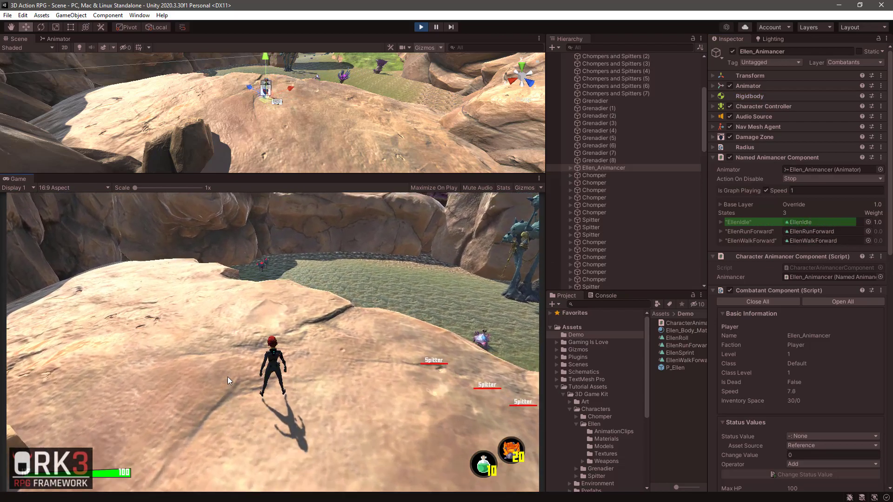
{"action": "key", "text": "shift+w"}
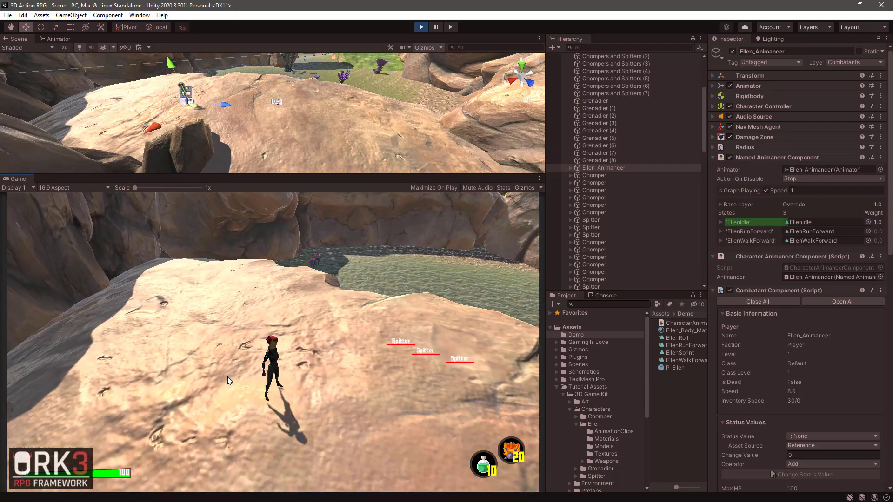
{"action": "key", "text": "d"}
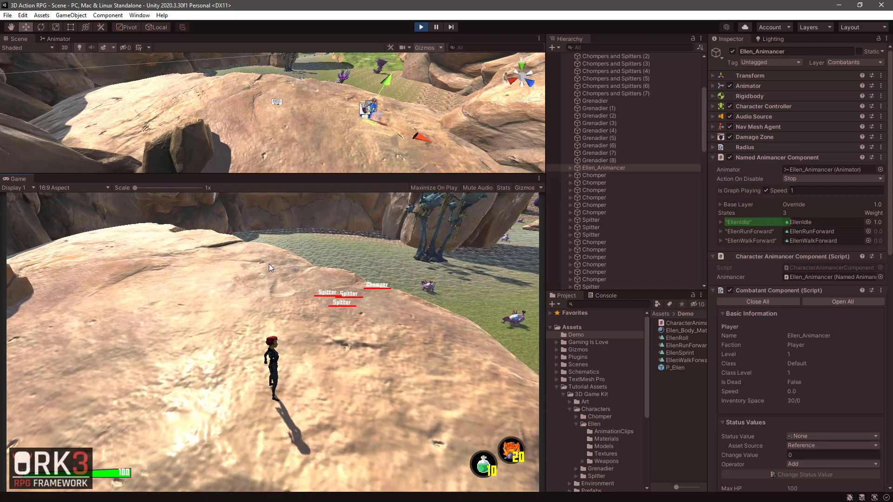
{"action": "left_click", "coordinate": [421, 28]}
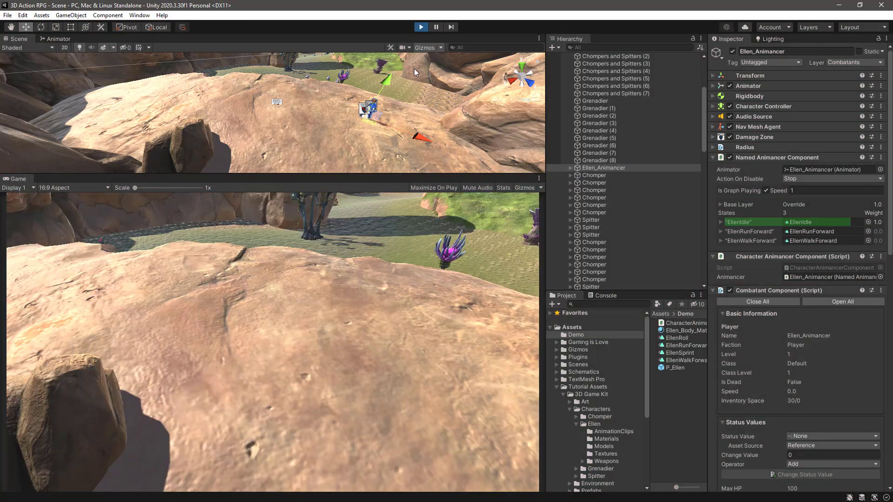
Open Makinom's custom settings for the 3: Animancer animation setting.
{"action": "left_click", "coordinate": [140, 15]}
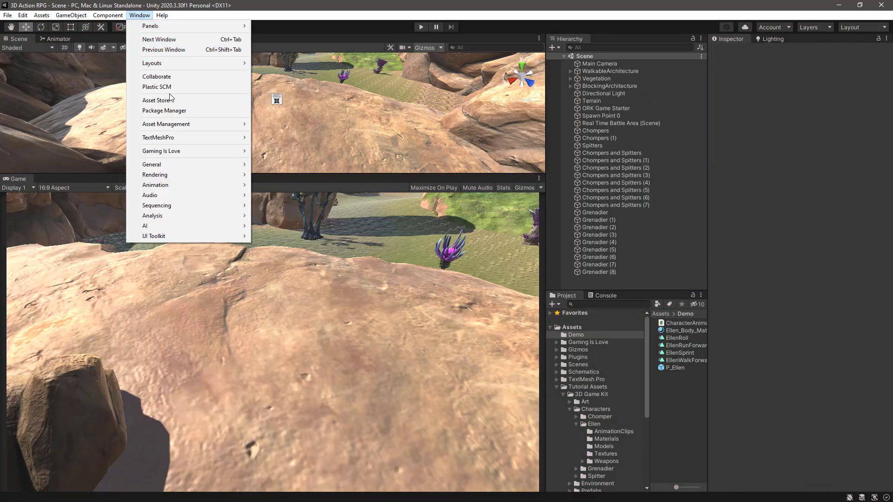
{"action": "mouse_move", "coordinate": [167, 155]}
{"action": "left_click", "coordinate": [279, 160]}
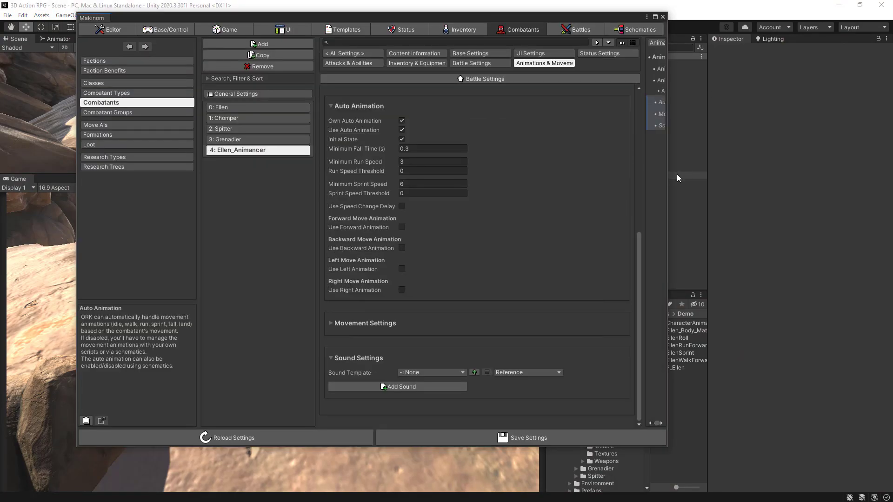
{"action": "left_click_drag", "start_coordinate": [667, 176], "coordinate": [813, 177]}
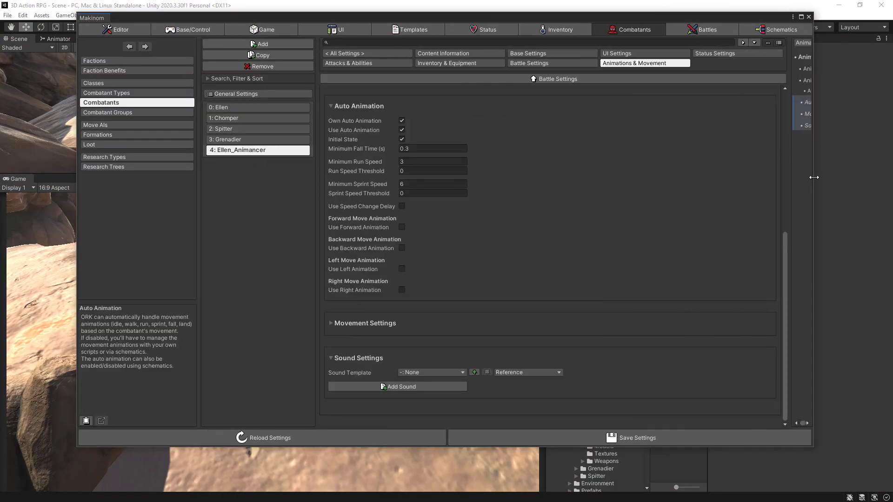
{"action": "left_click", "coordinate": [202, 30]}
{"action": "left_click", "coordinate": [146, 168]}
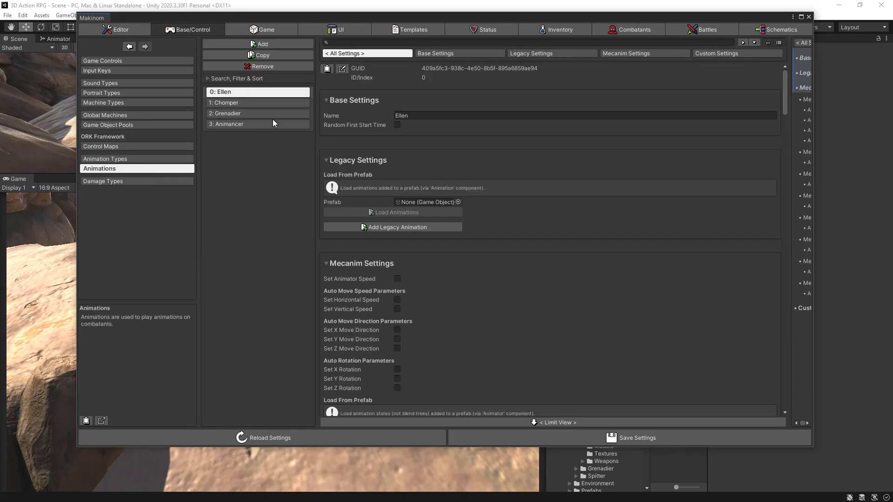
{"action": "left_click", "coordinate": [269, 125]}
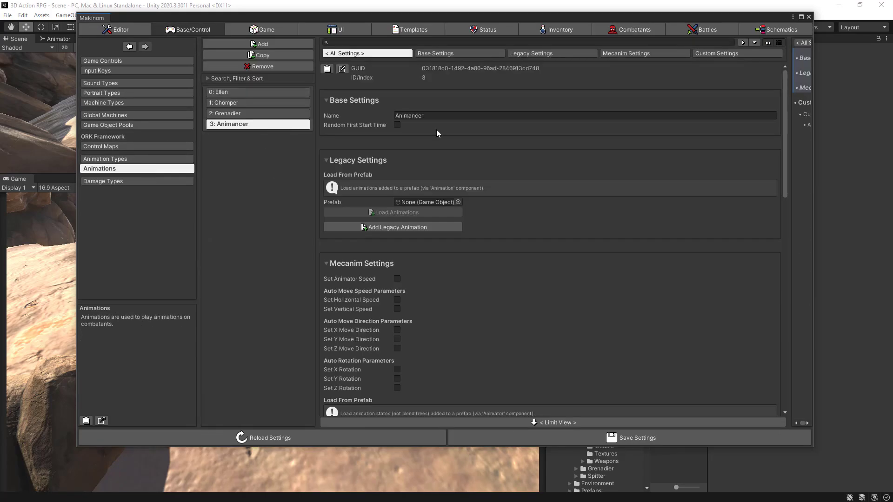
{"action": "left_click", "coordinate": [715, 54]}
{"action": "scroll", "coordinate": [617, 177], "scroll_direction": "down", "scroll_amount": 2}
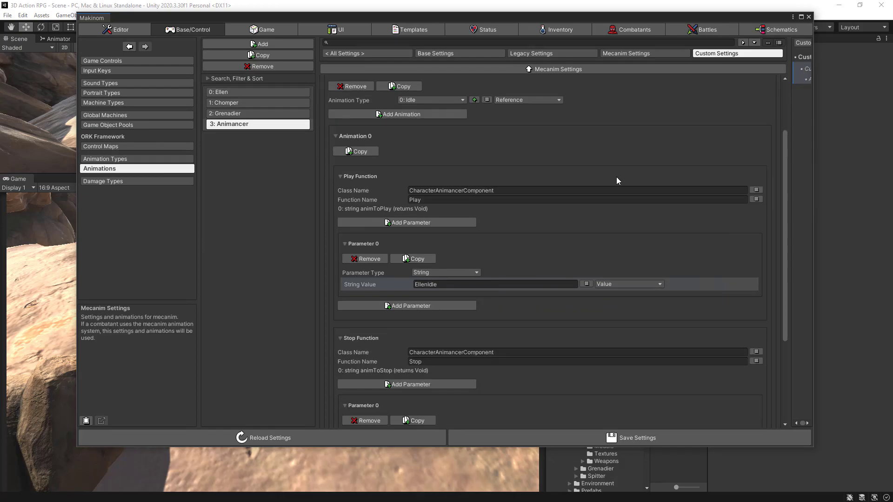
{"action": "scroll", "coordinate": [616, 180], "scroll_direction": "up", "scroll_amount": 2}
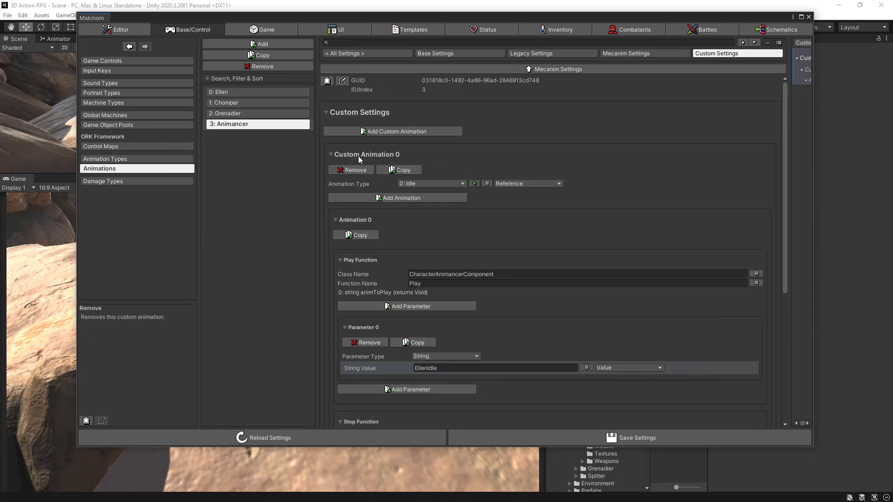
Copy Custom Animation 0 and set the copy's animation type to 2: Run.
{"action": "left_click", "coordinate": [399, 170]}
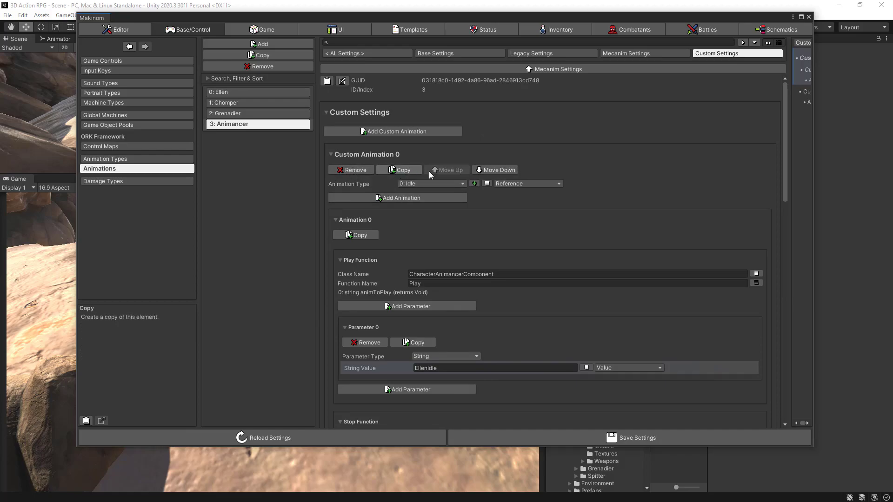
{"action": "left_click", "coordinate": [331, 154]}
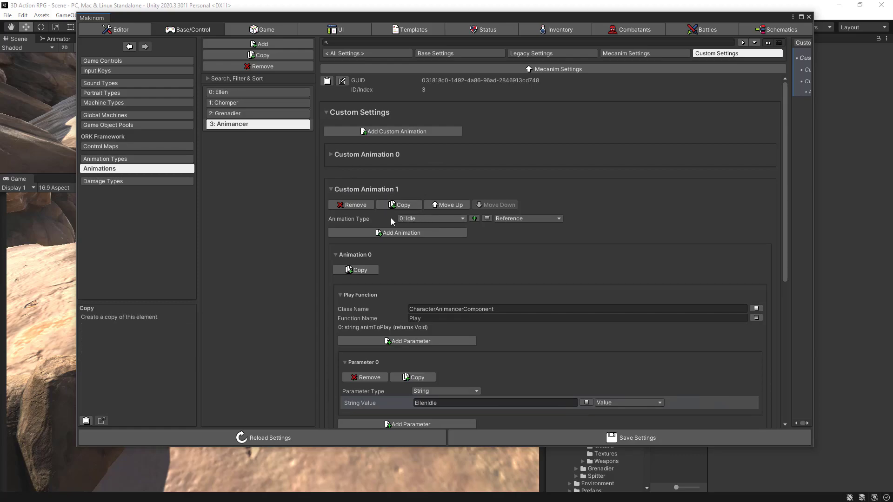
{"action": "left_click", "coordinate": [428, 216]}
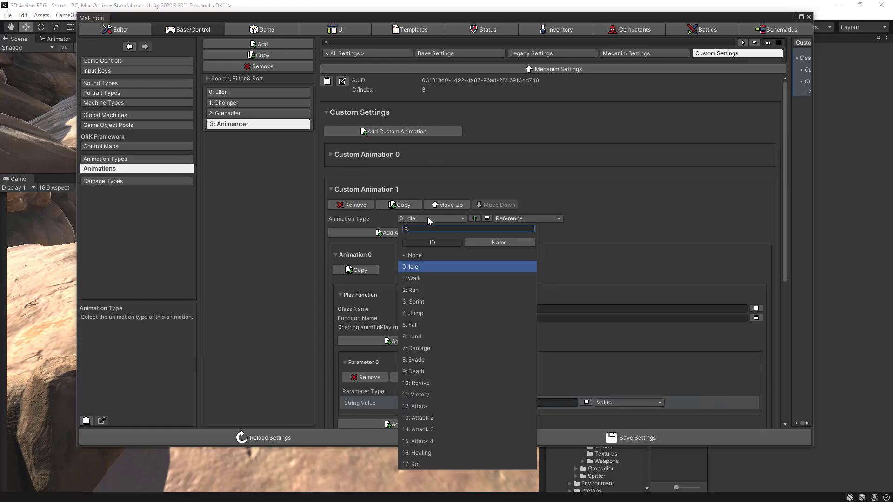
{"action": "left_click", "coordinate": [414, 290]}
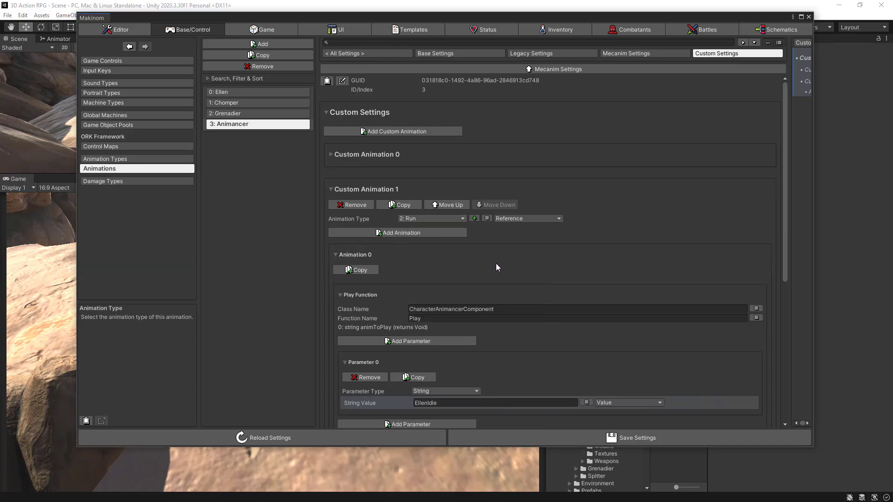
{"action": "scroll", "coordinate": [495, 263], "scroll_direction": "down", "scroll_amount": 3}
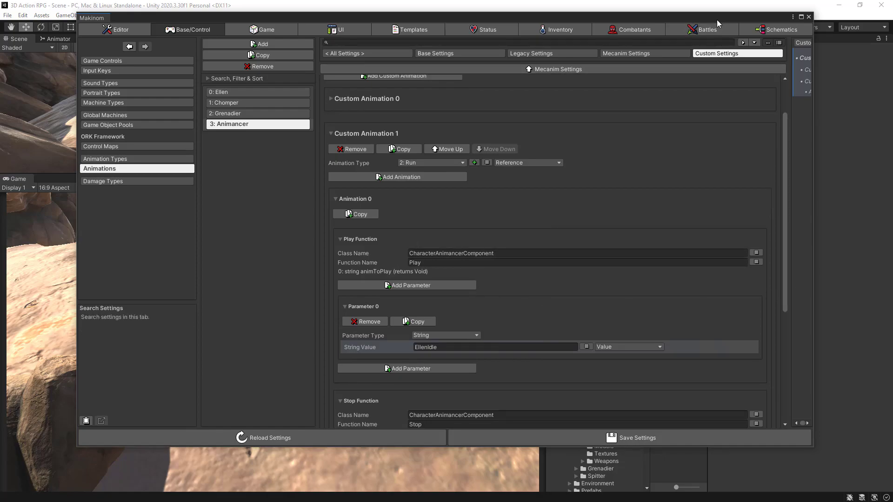
{"action": "left_click_drag", "start_coordinate": [716, 20], "coordinate": [501, 29]}
Copy the EllenRunForward clip name and paste it as the Run animation's string value.
{"action": "left_click_drag", "start_coordinate": [709, 407], "coordinate": [751, 402]}
{"action": "left_click", "coordinate": [692, 346]}
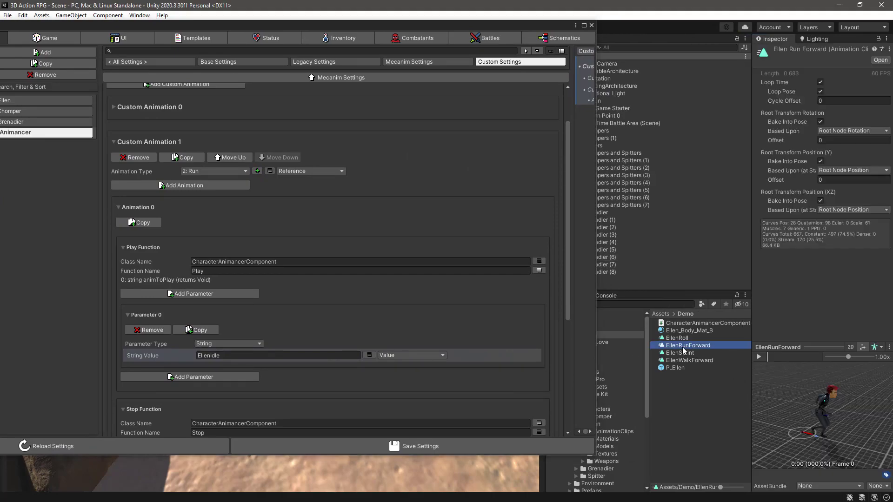
{"action": "left_click", "coordinate": [683, 348]}
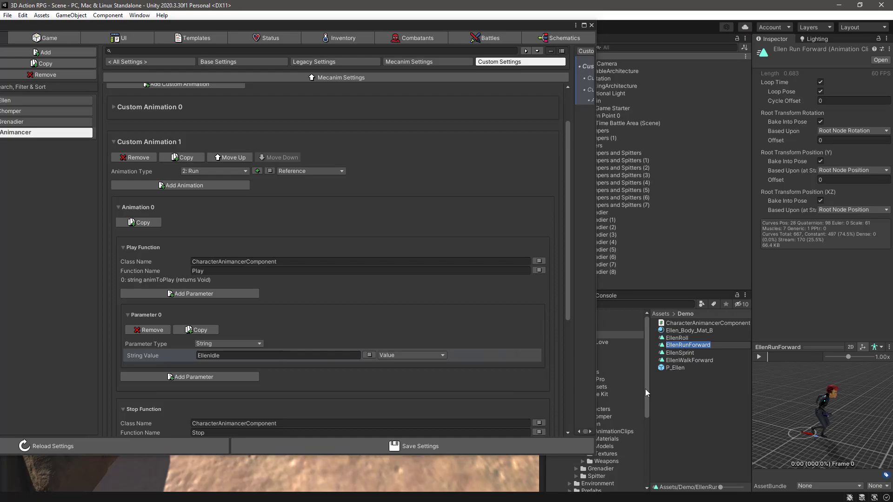
{"action": "key", "text": "ctrl+c"}
{"action": "left_click", "coordinate": [289, 356]}
{"action": "key", "text": "ctrl+v"}
Save and confirm the Animancer animation settings.
{"action": "left_click_drag", "start_coordinate": [400, 27], "coordinate": [620, 5]}
{"action": "scroll", "coordinate": [541, 289], "scroll_direction": "down", "scroll_amount": 2}
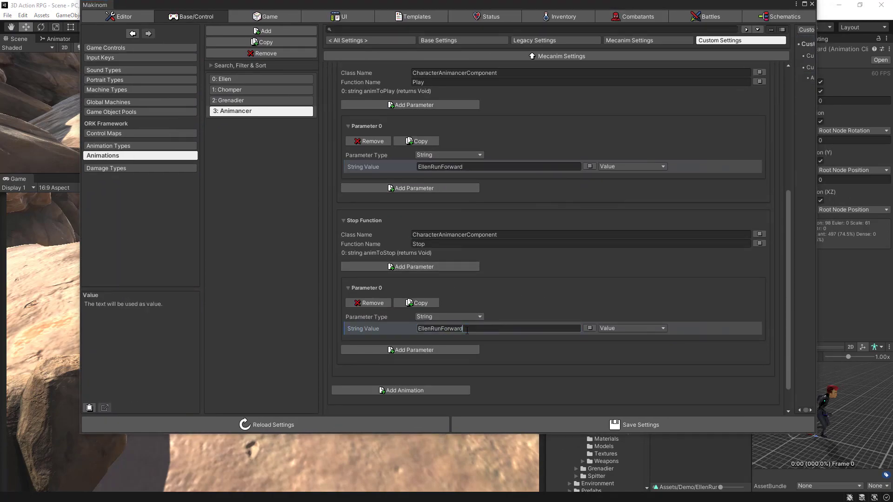
{"action": "left_click", "coordinate": [579, 429]}
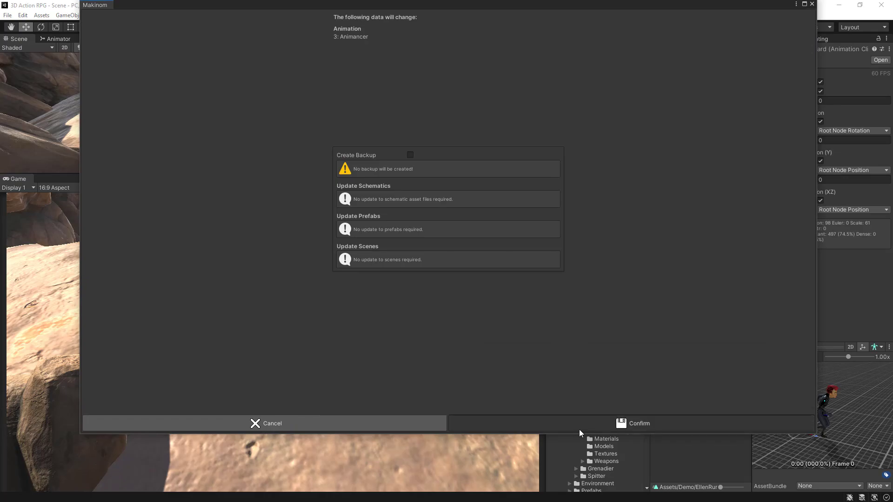
{"action": "left_click", "coordinate": [579, 429]}
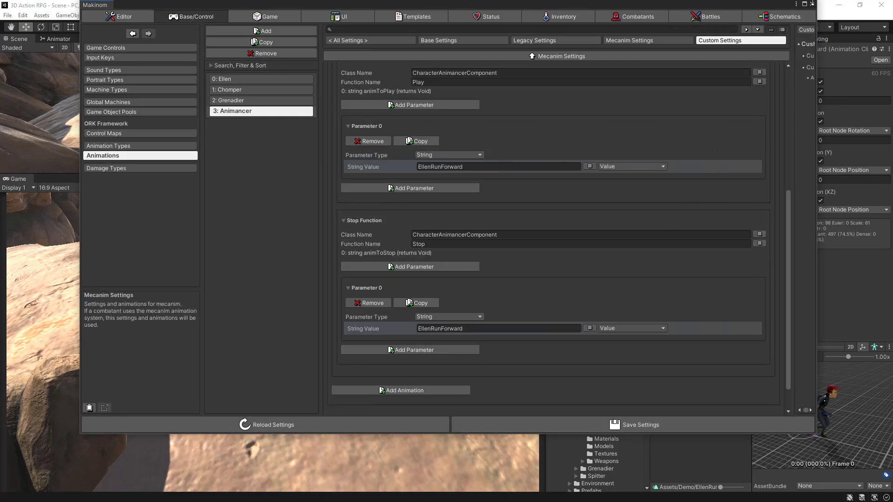
Close Makinom, play the scene, and run Ellen_Animancer forward while watching its Animancer states.
{"action": "left_click", "coordinate": [812, 4]}
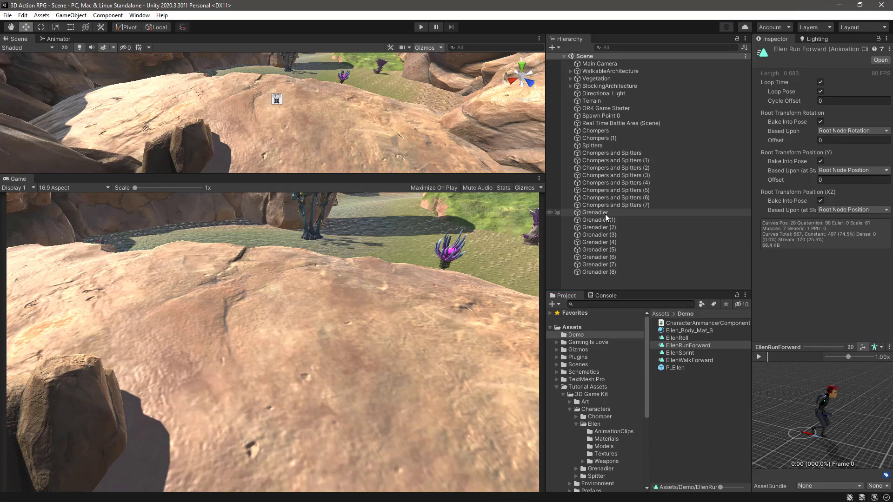
{"action": "left_click", "coordinate": [421, 27]}
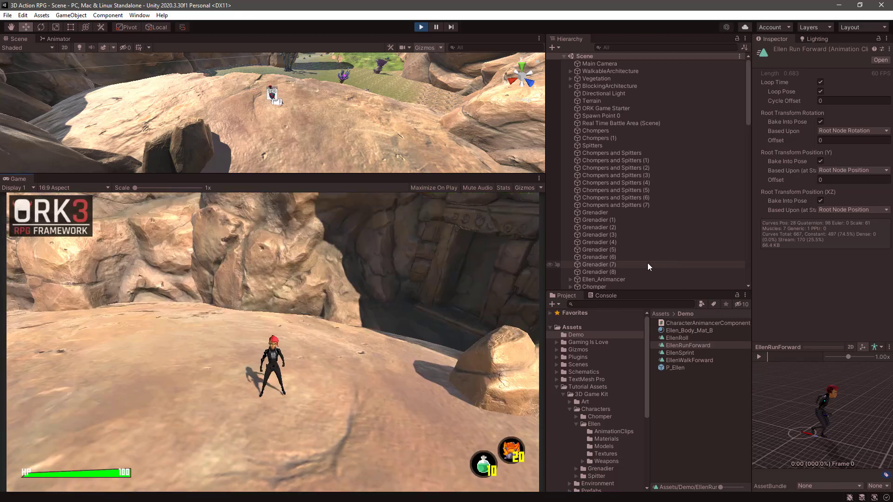
{"action": "left_click", "coordinate": [629, 279]}
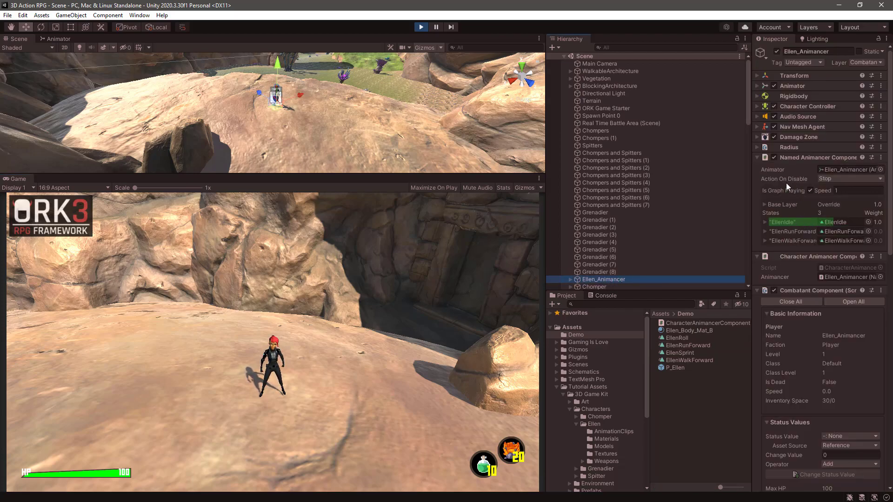
{"action": "left_click_drag", "start_coordinate": [303, 364], "coordinate": [219, 388]}
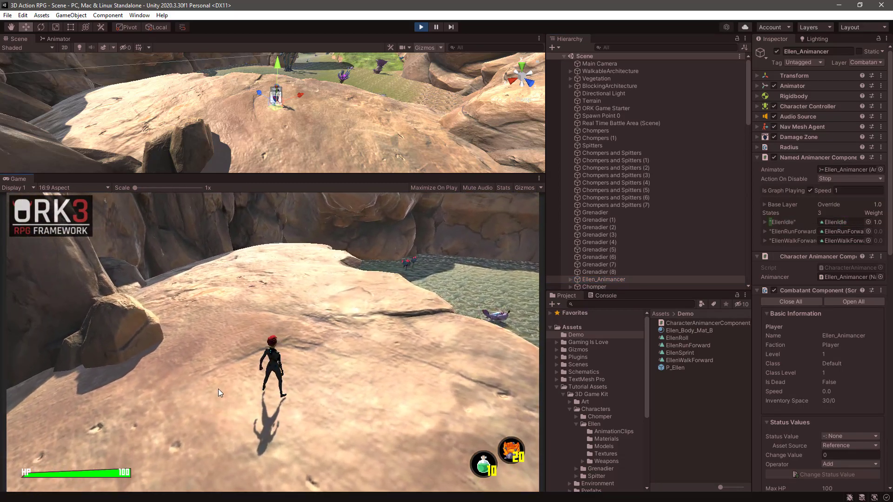
{"action": "key", "text": "w"}
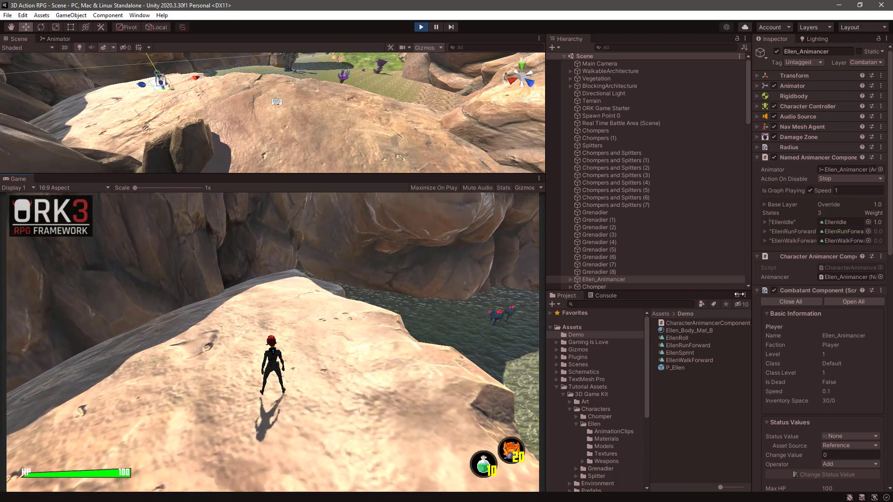
{"action": "left_click_drag", "start_coordinate": [231, 383], "coordinate": [354, 322]}
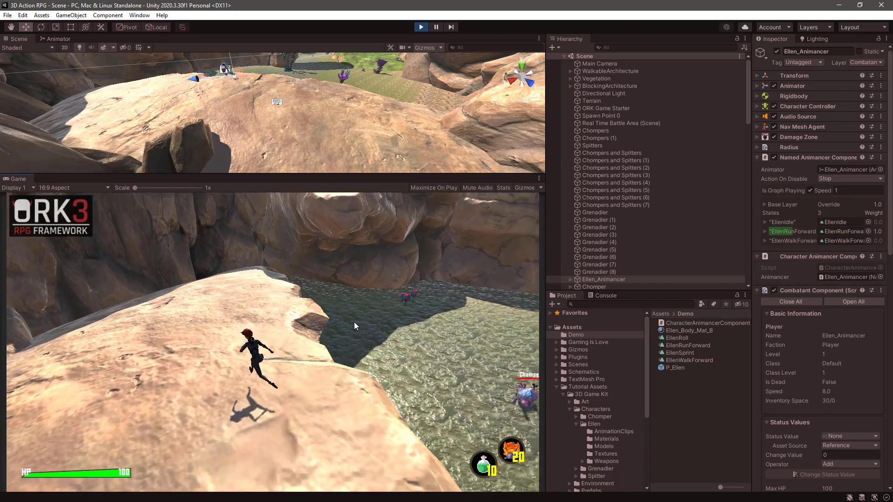